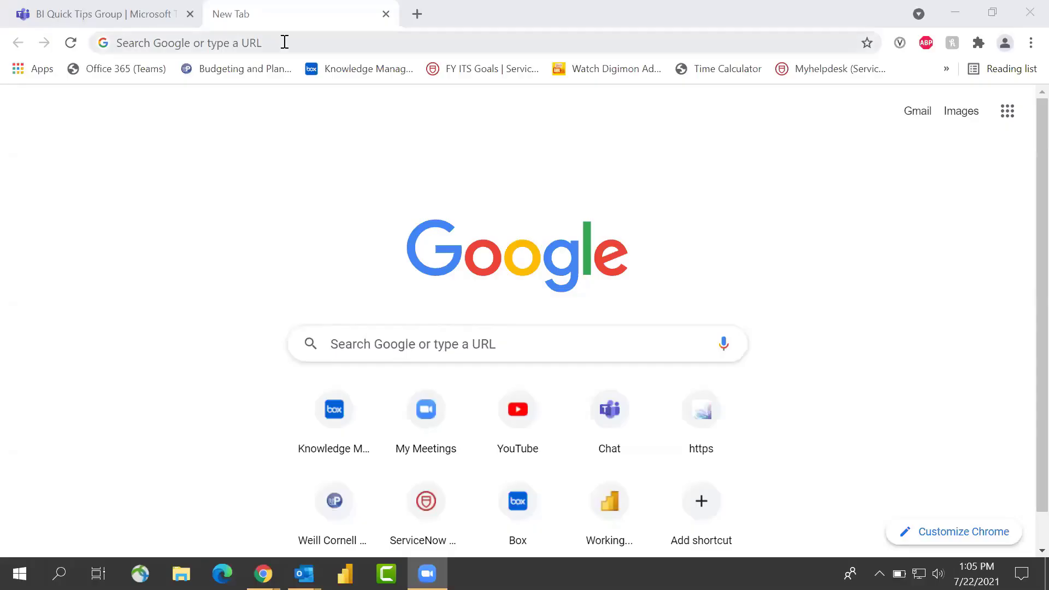
Open the website wbg.weill.cornell.edu in the new browser tab
click(285, 43)
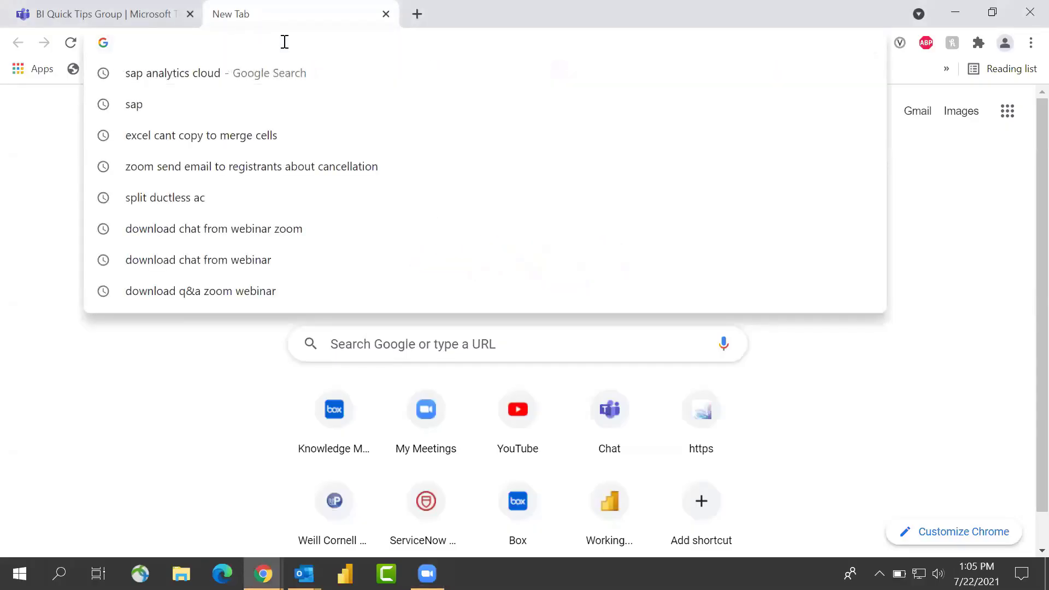
text(wbg)
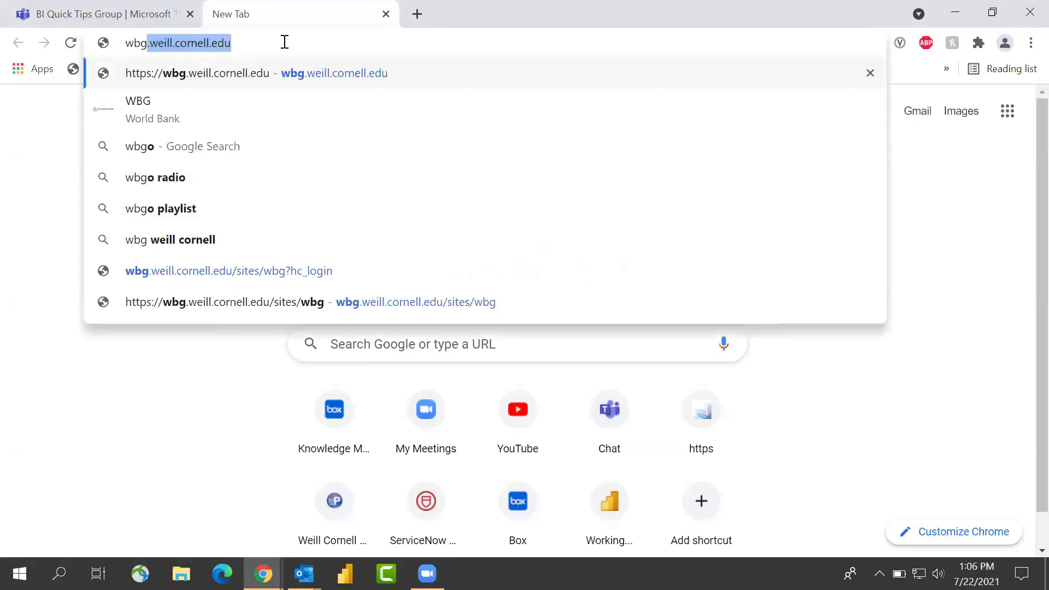
text(.weill.)
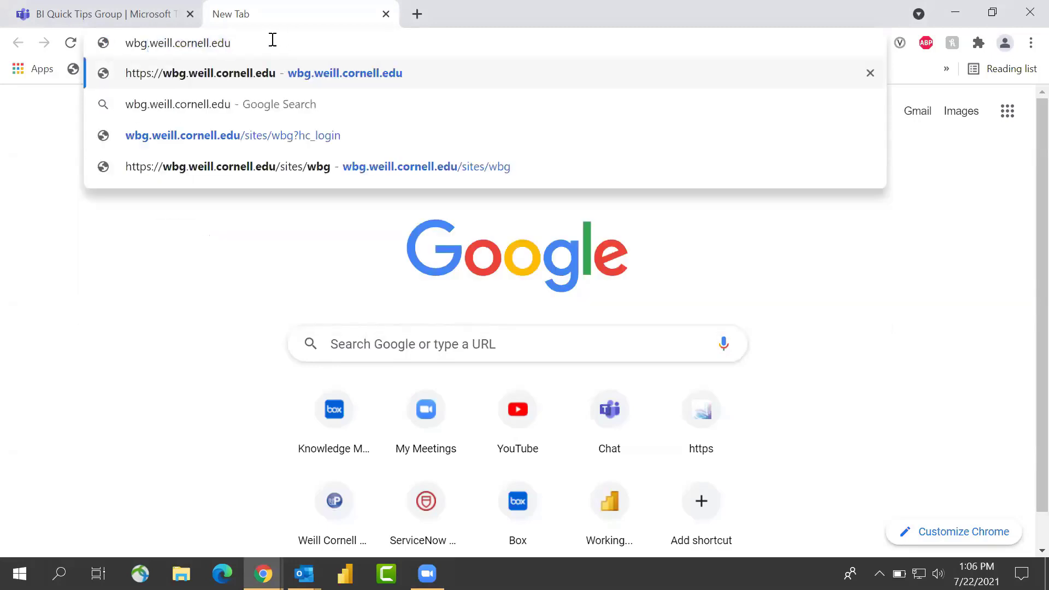
drag(155, 41, 129, 42)
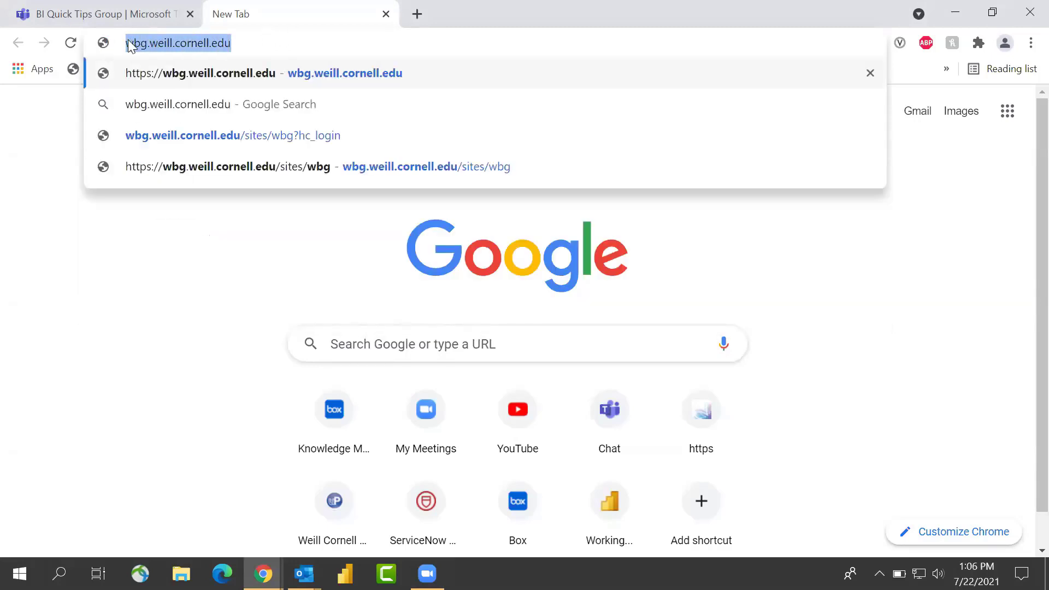
click(259, 43)
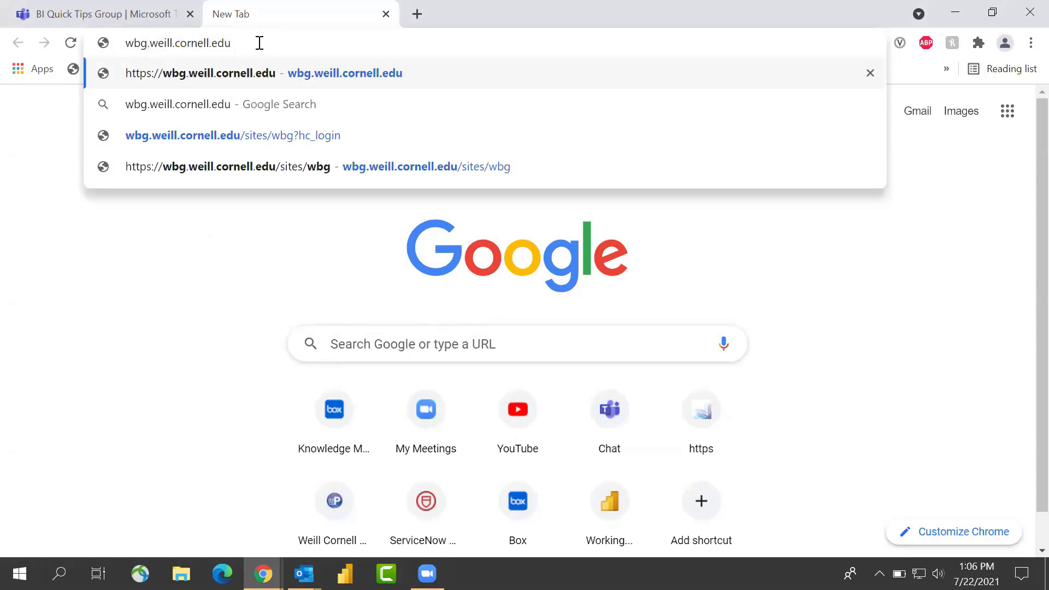
key(Return)
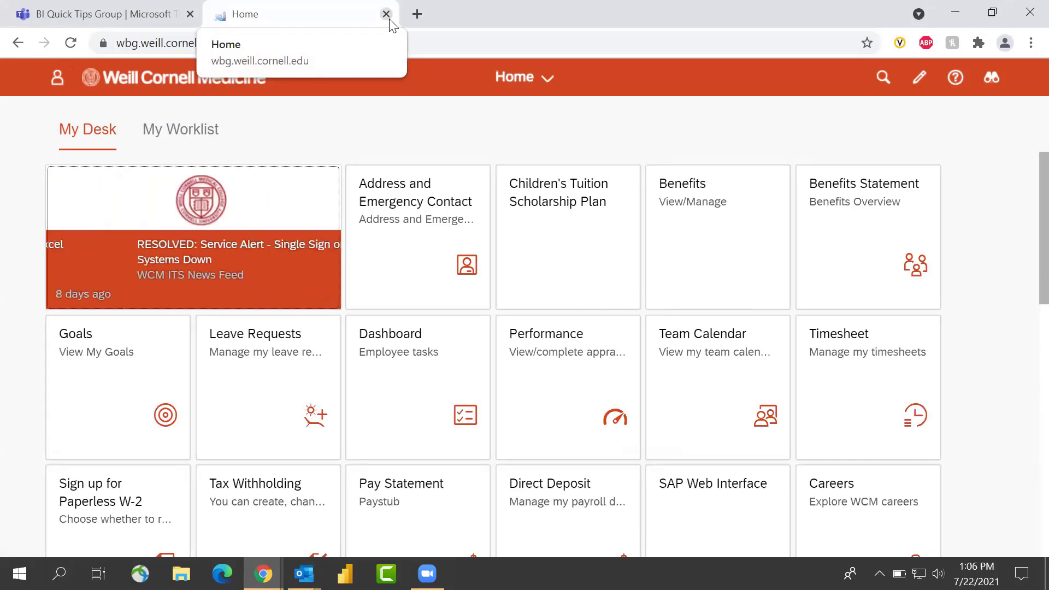
Close the portal tab, switch to the Weill Cornell Medicine home page in the incognito window, and search there for "business"
click(385, 14)
mouse_move(263, 573)
click(338, 521)
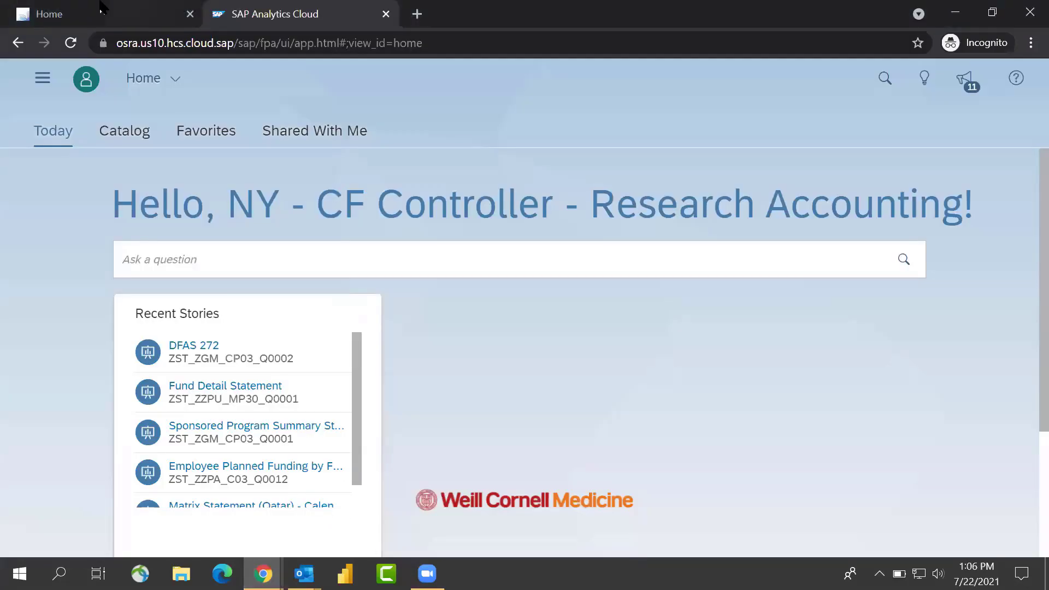
click(99, 14)
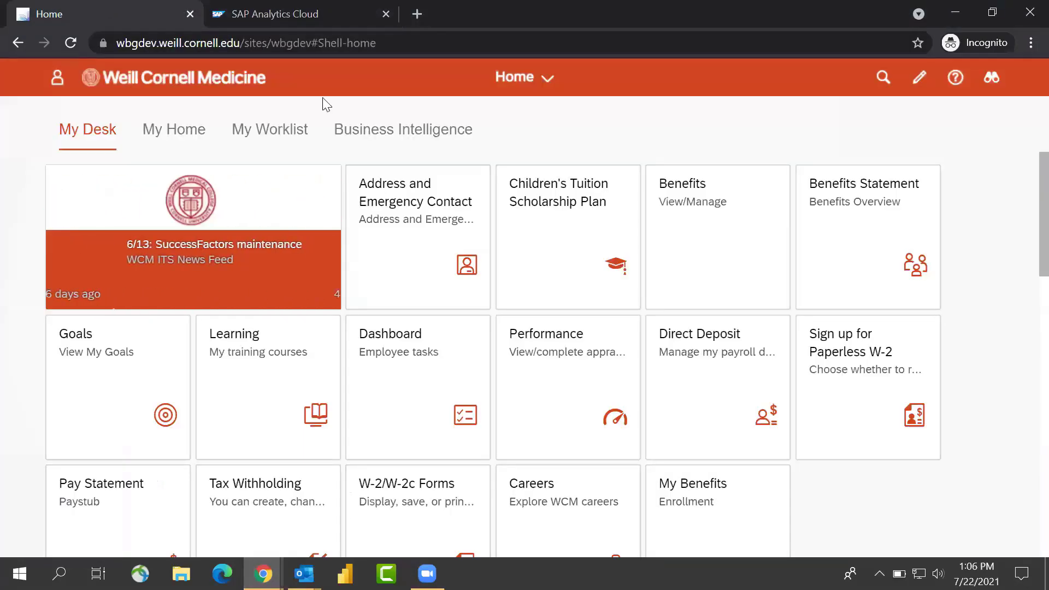
click(883, 78)
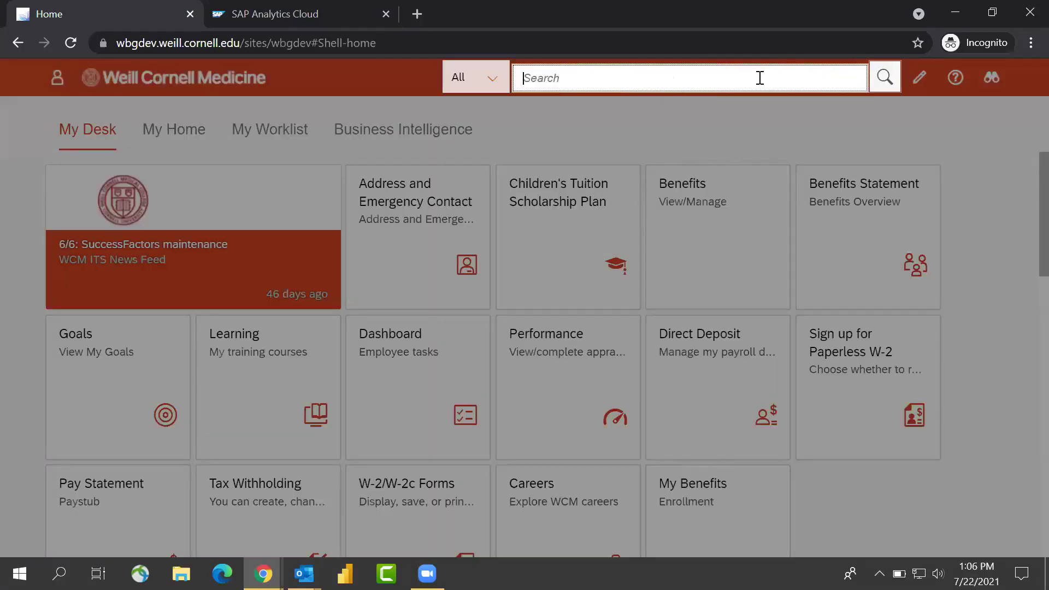
text(business)
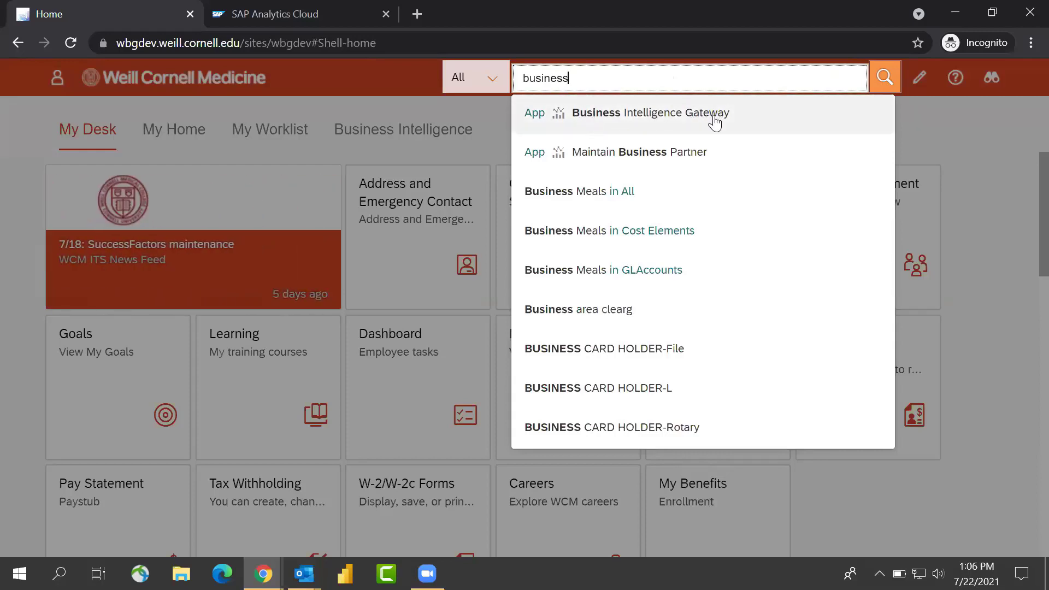
Enter the address bi.weill.cornell.edu in a new tab of the regular browser window
click(326, 7)
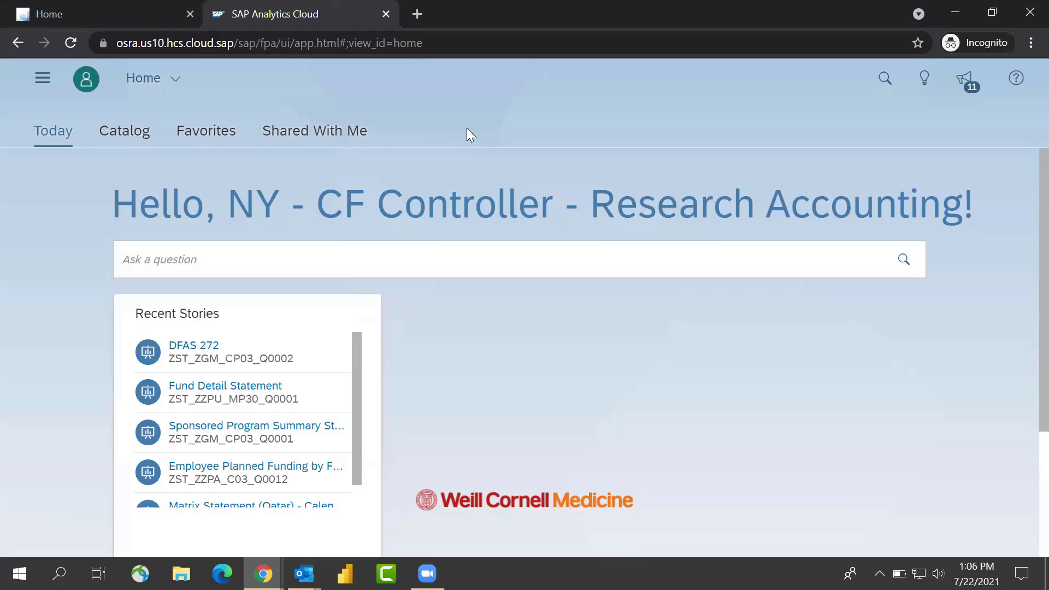
click(263, 574)
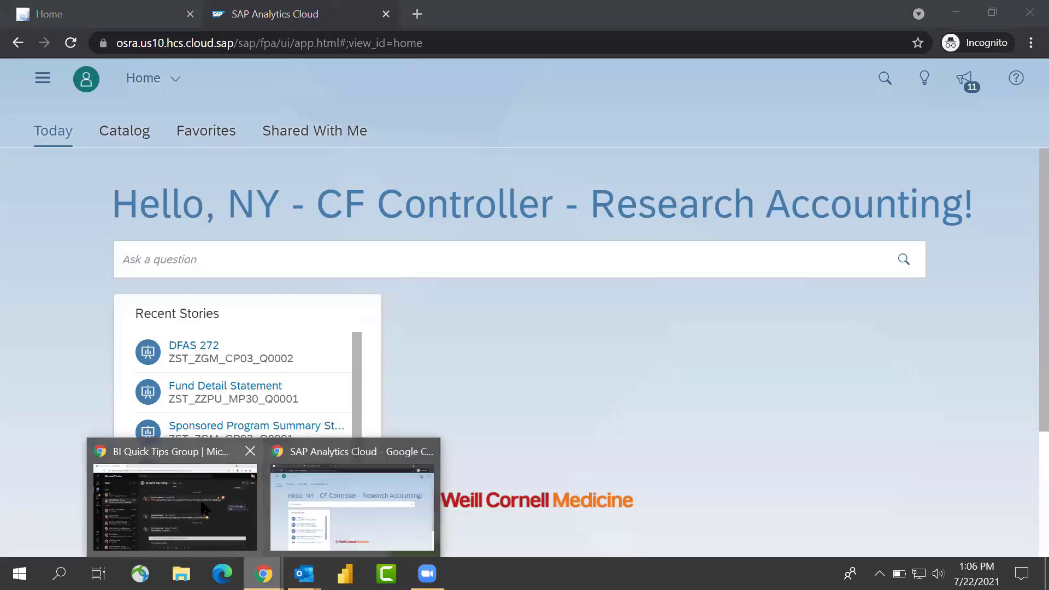
click(242, 473)
key(ctrl+t)
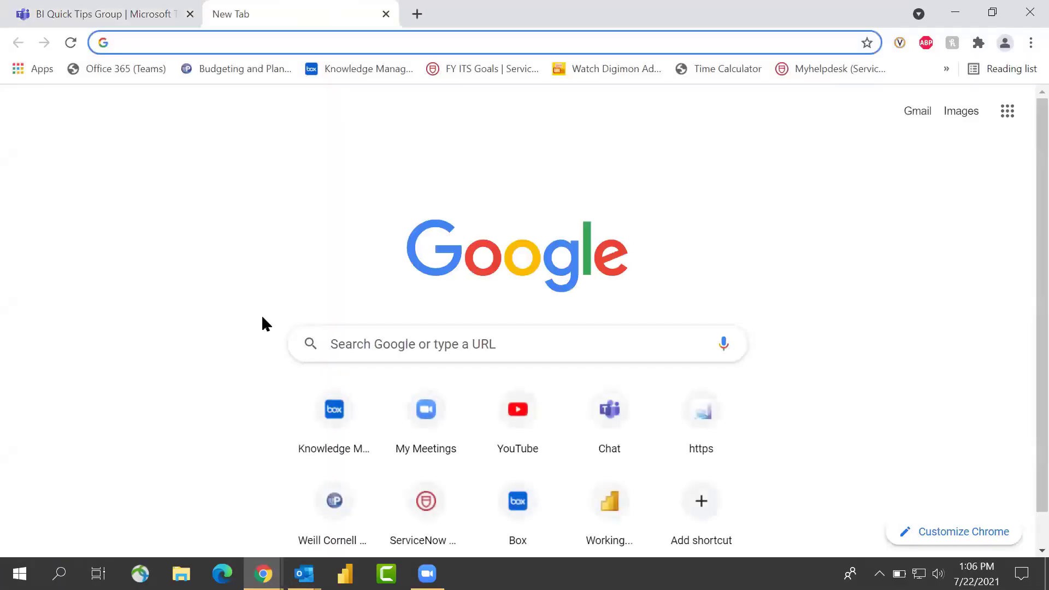
text(bi)
key(Right)
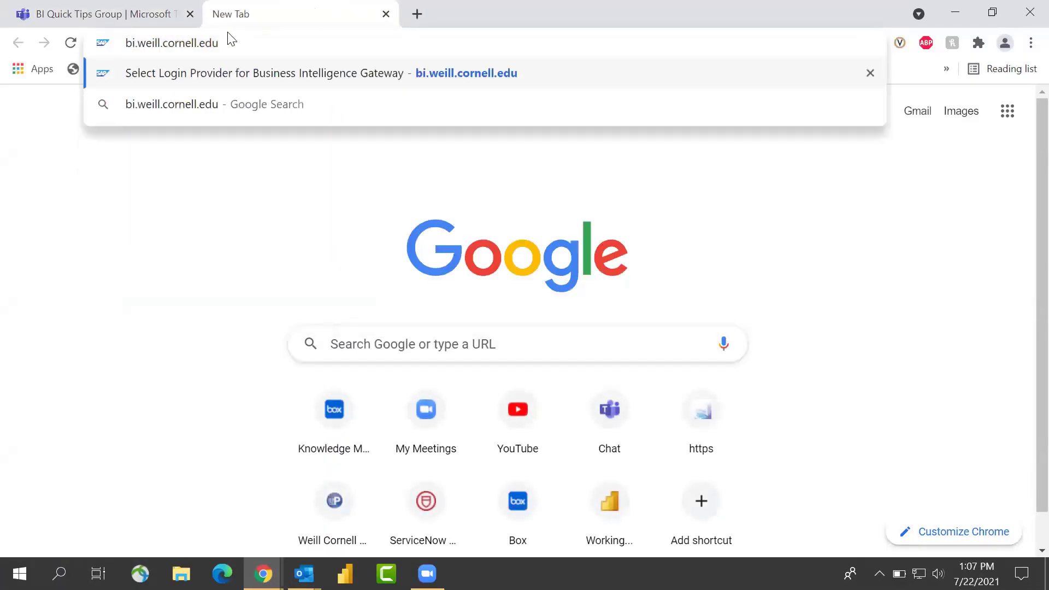
drag(221, 43, 101, 52)
click(239, 44)
Switch back to SAP Analytics Cloud in the incognito window and look over its home screen
click(263, 574)
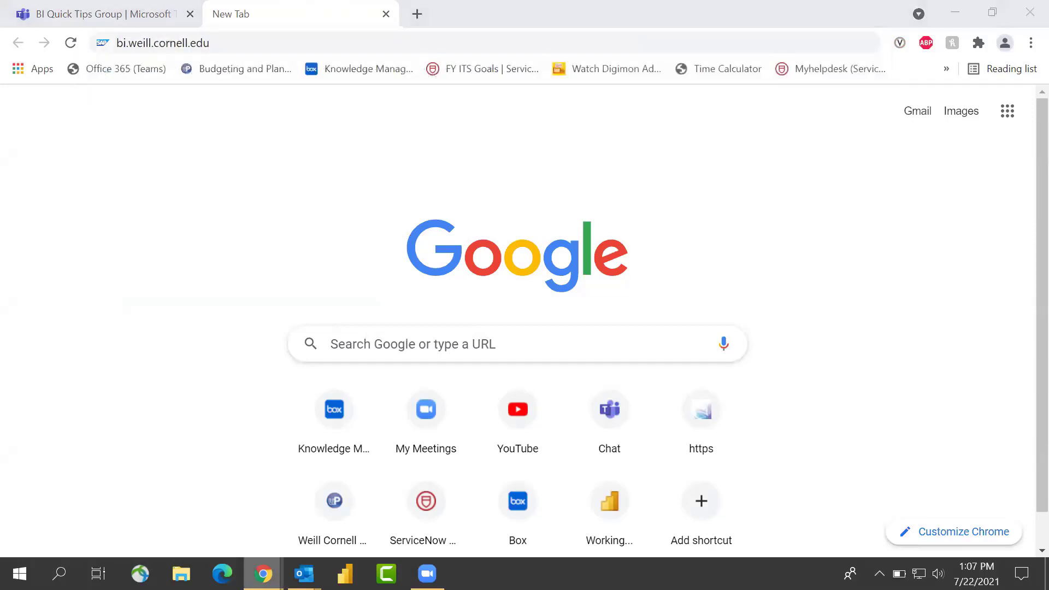
click(336, 517)
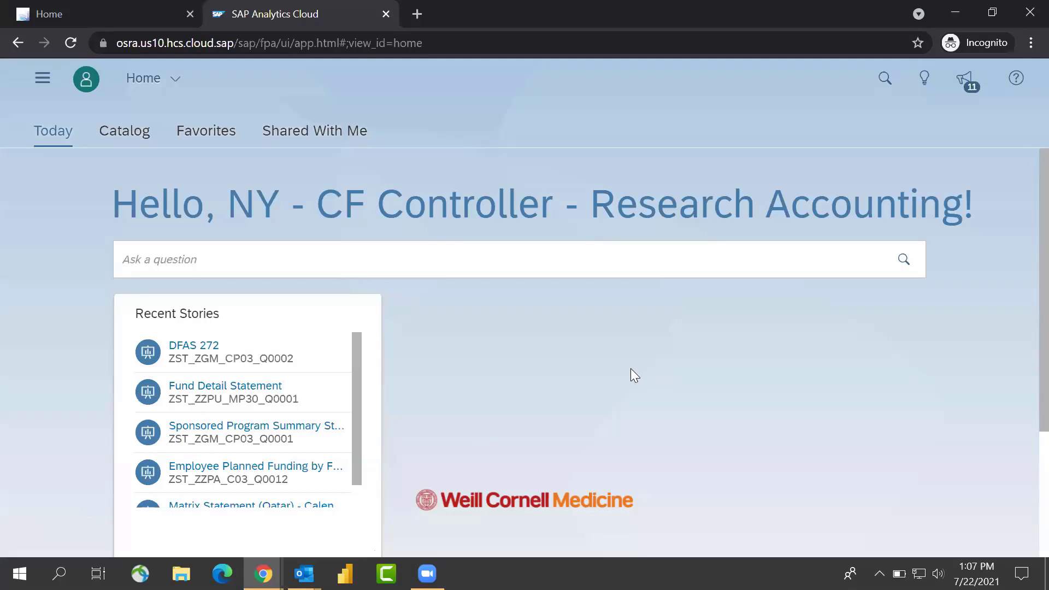
scroll(1021, 263, down, 3)
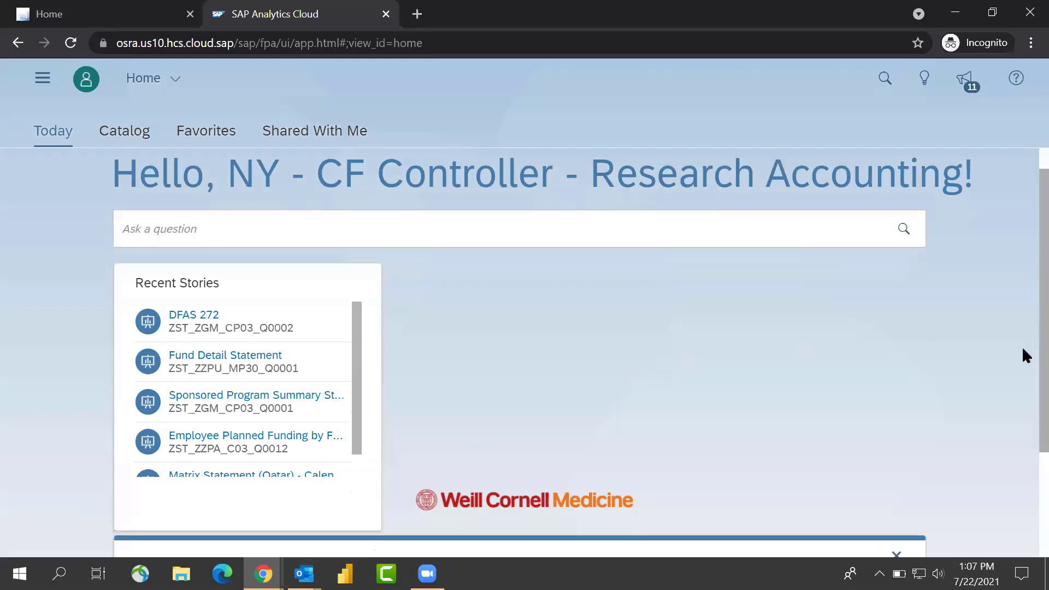
scroll(1023, 281, up, 3)
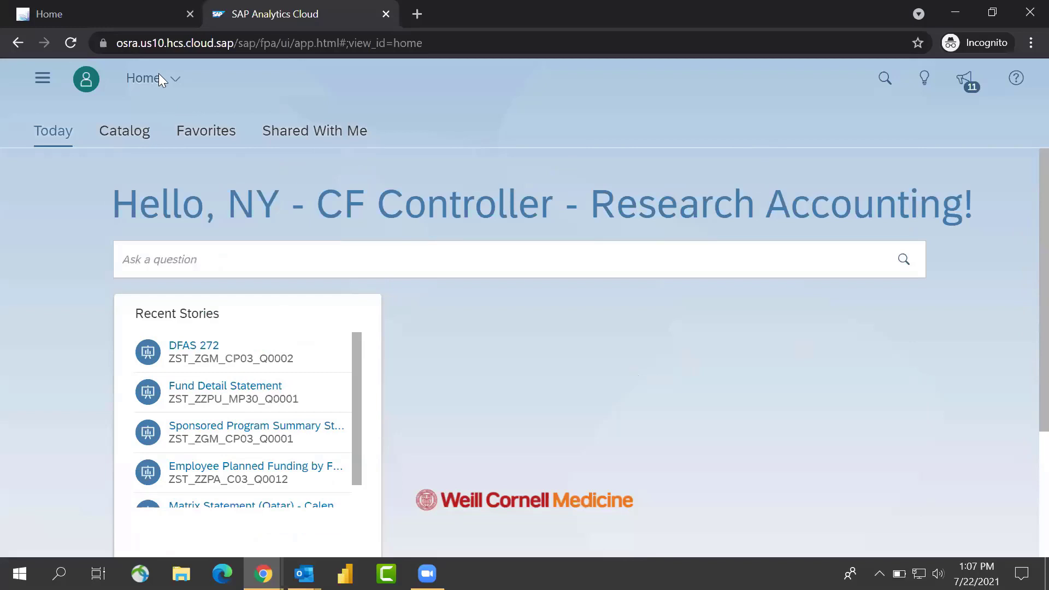
Open the Edit Home Screen settings and review the default tab, background, logo and tile options
click(175, 81)
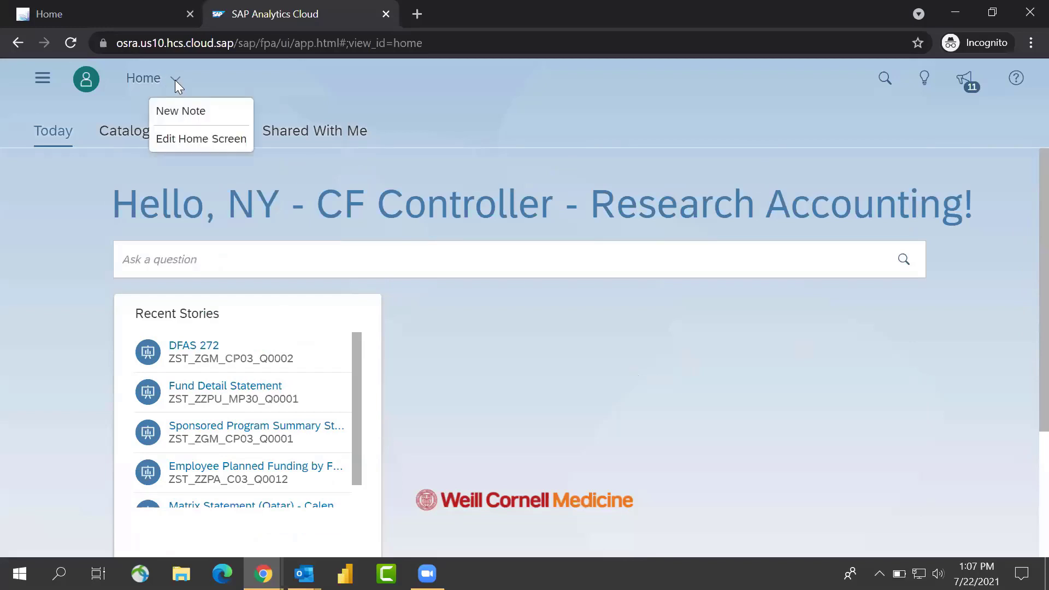
click(174, 80)
click(175, 79)
click(209, 145)
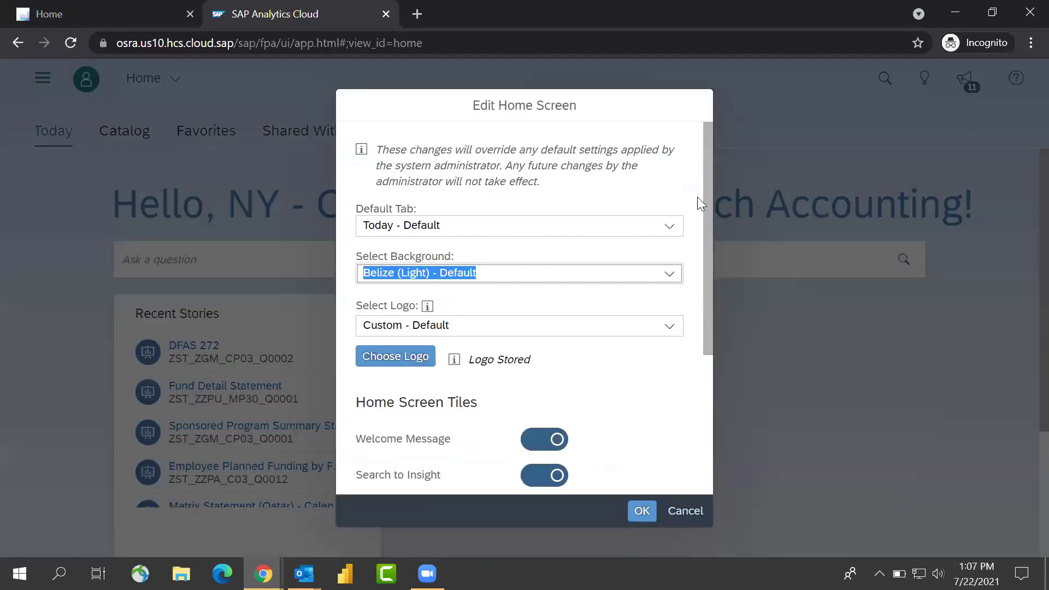
drag(706, 198, 699, 323)
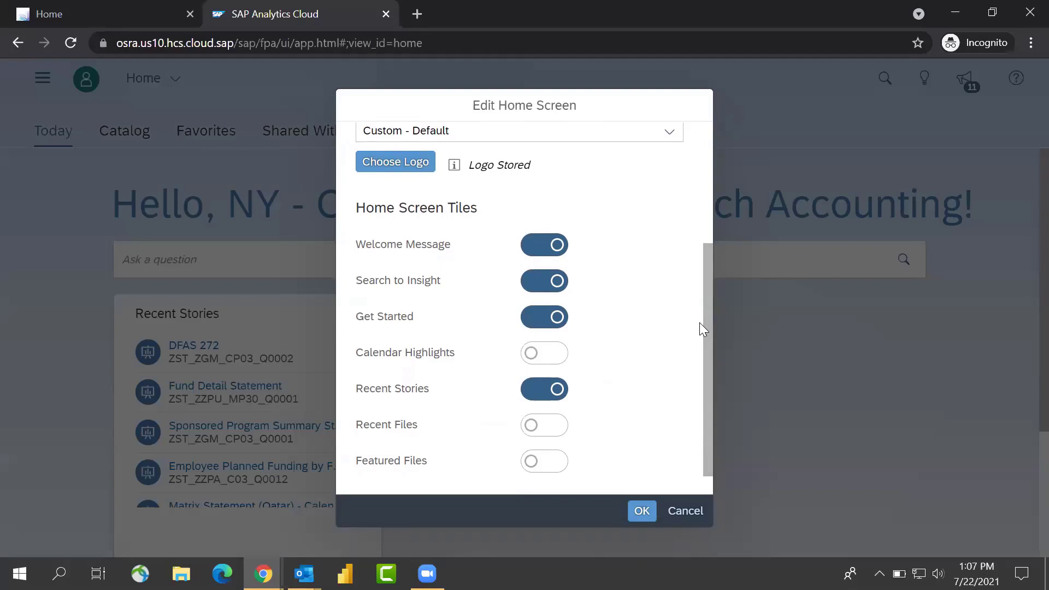
Toggle the Welcome Message and Recent Stories tiles off and on again, and close the home screen settings without saving
click(556, 246)
click(556, 246)
drag(709, 298, 709, 341)
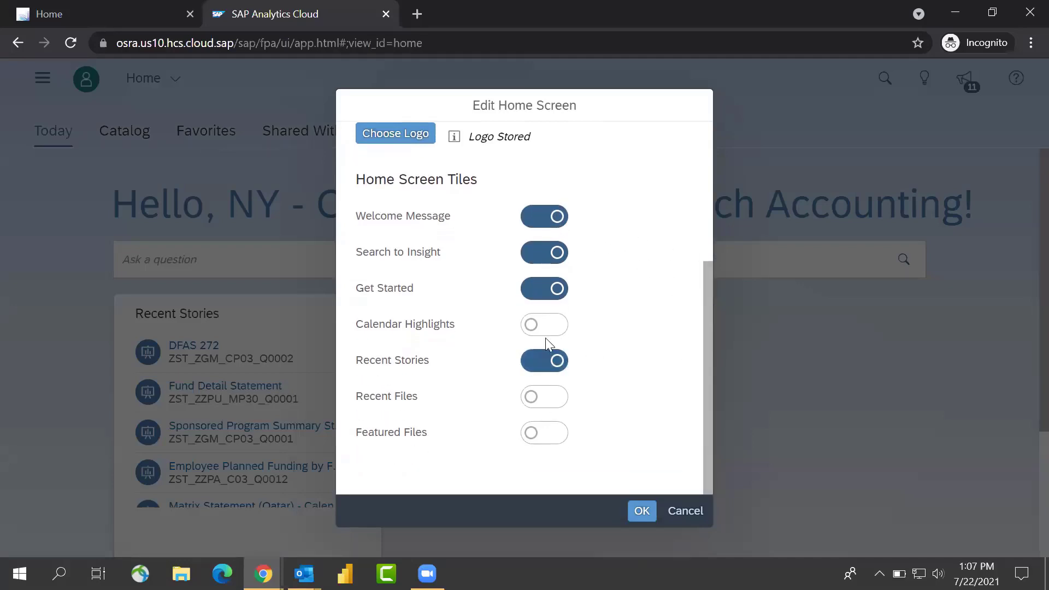
click(558, 367)
click(557, 366)
mouse_move(703, 337)
mouse_down()
mouse_move(705, 210)
mouse_move(696, 346)
mouse_up()
click(686, 511)
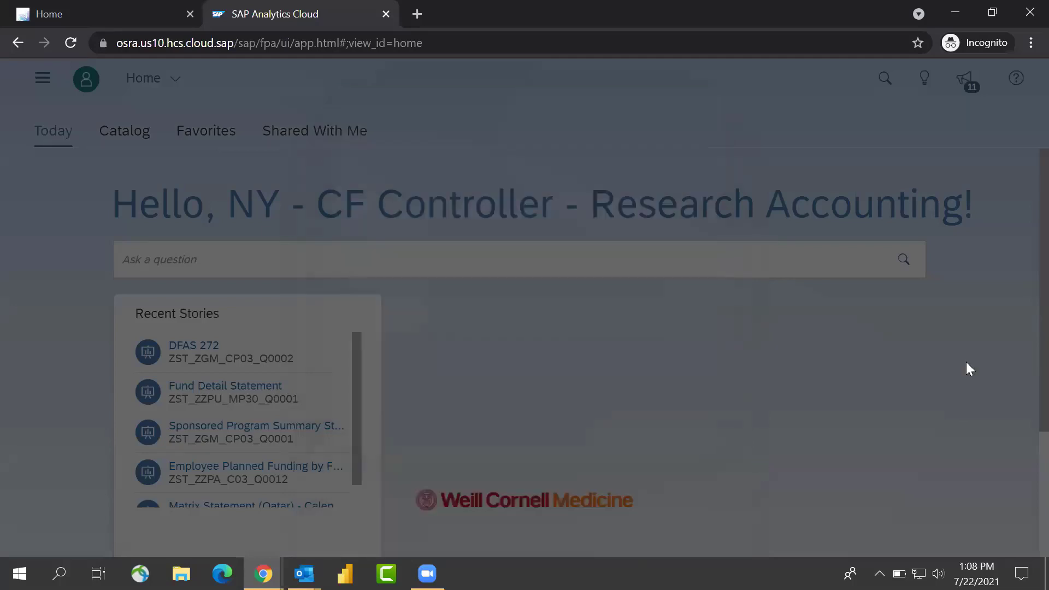
Examine the Today page's question search, Recent Stories list and getting-started tiles
scroll(1021, 273, down, 1)
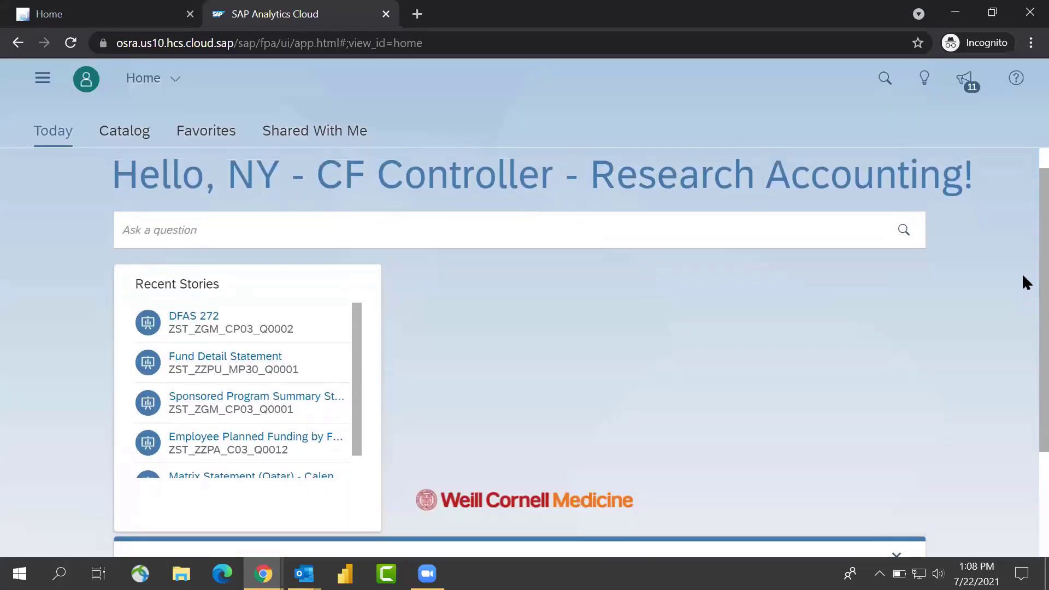
scroll(1021, 273, up, 1)
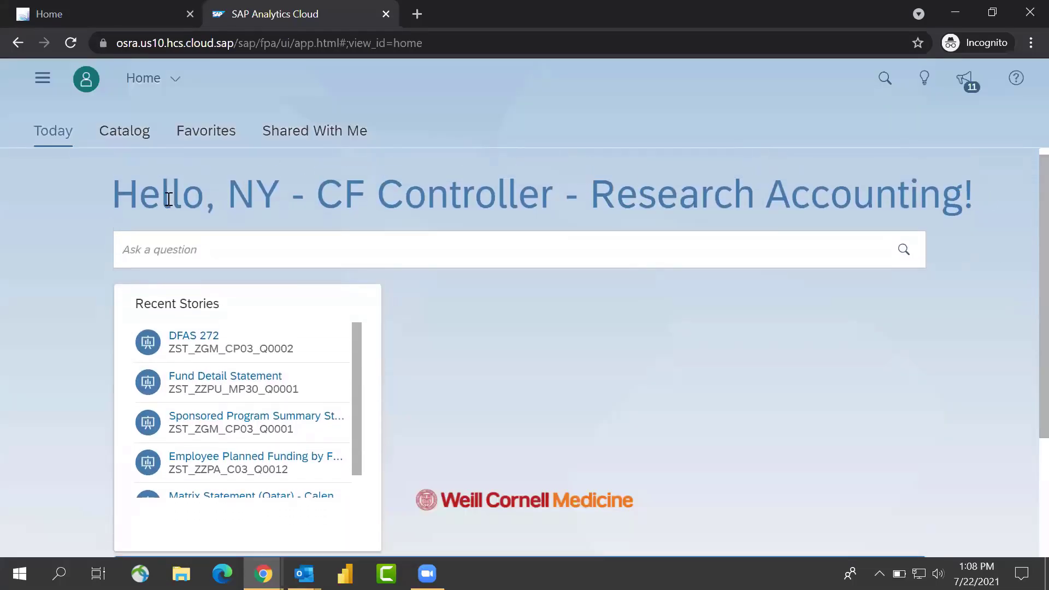
click(240, 256)
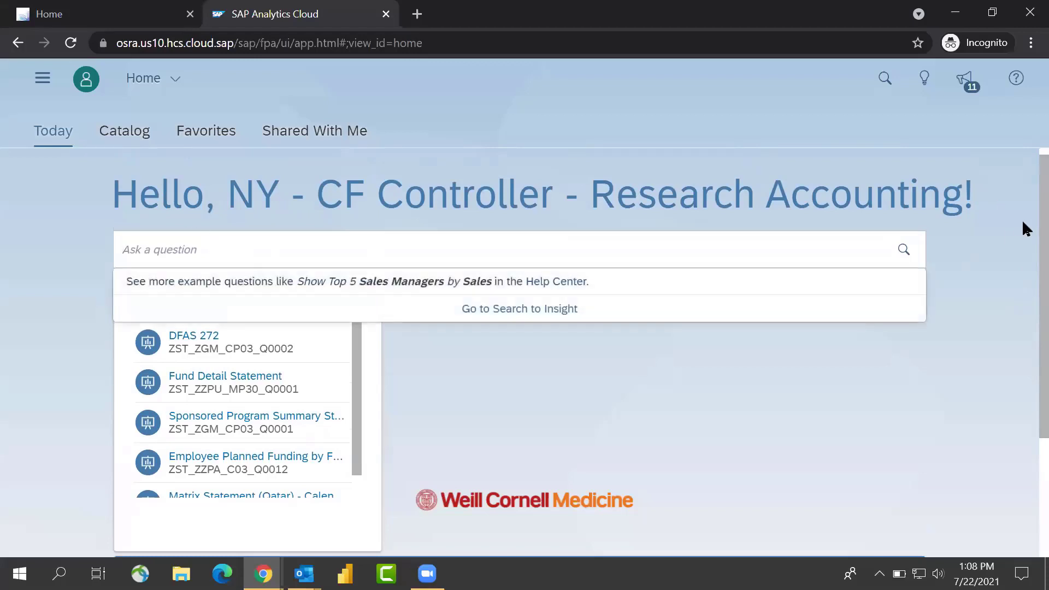
scroll(1022, 273, down, 5)
scroll(504, 288, up, 5)
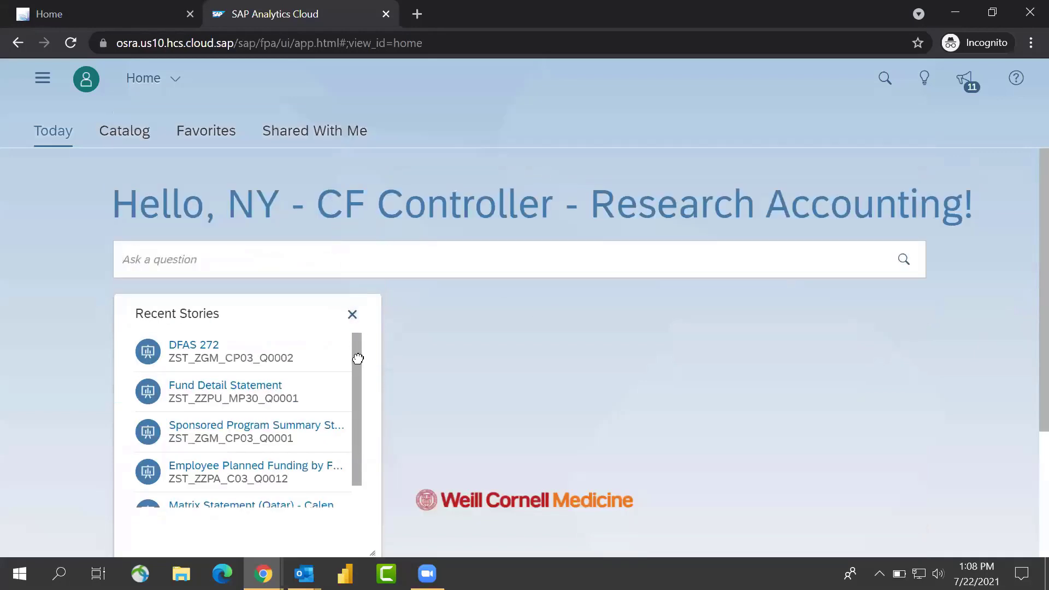
drag(359, 350, 356, 398)
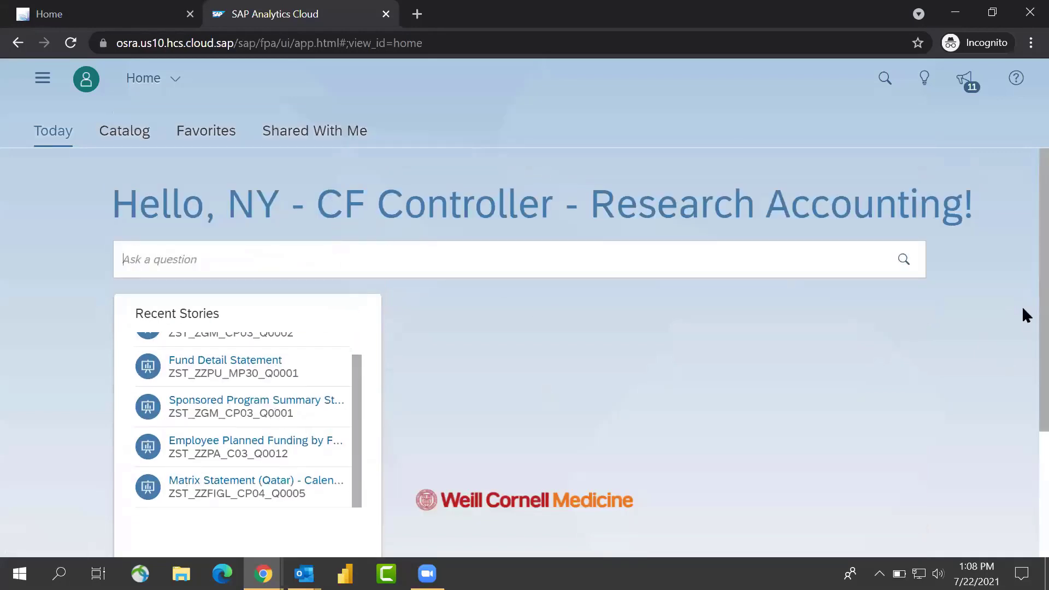
scroll(1022, 306, down, 2)
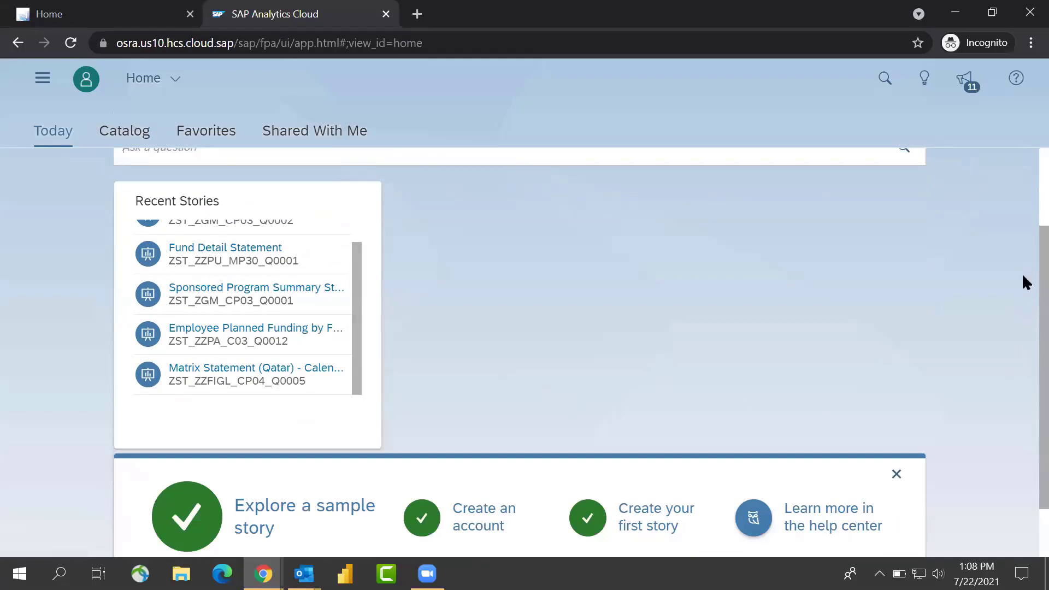
scroll(1022, 280, down, 1)
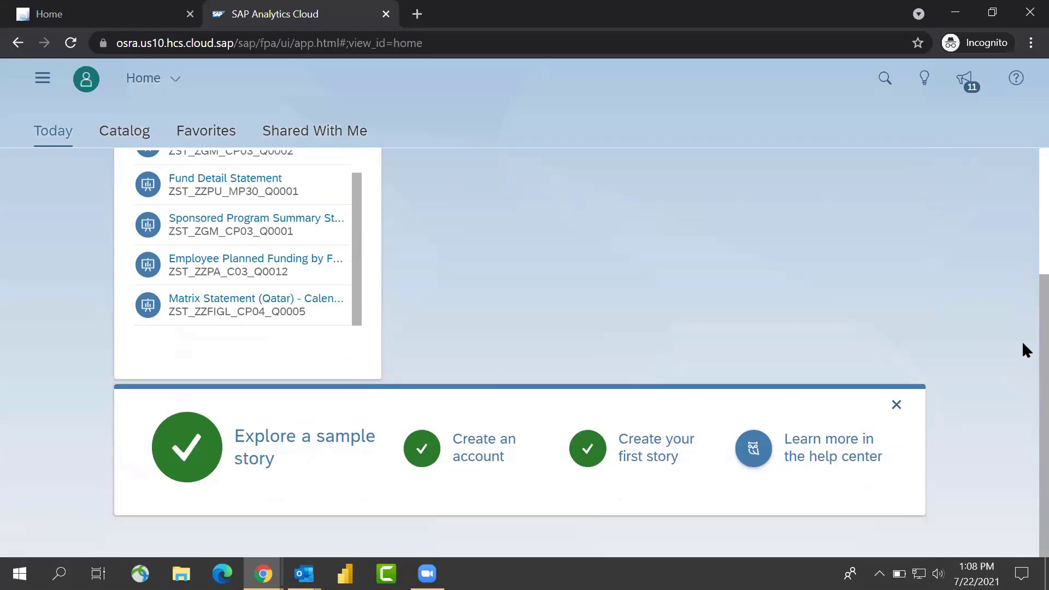
scroll(1021, 341, up, 3)
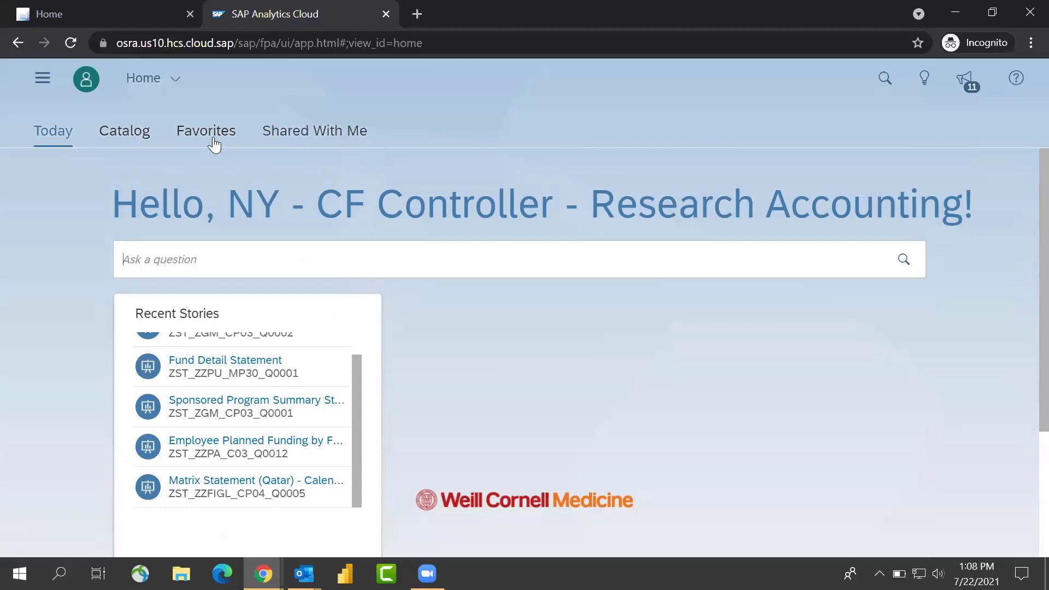
Open the Catalog and look through the published stories, including the sponsored program, labor and purchase order reports
click(134, 134)
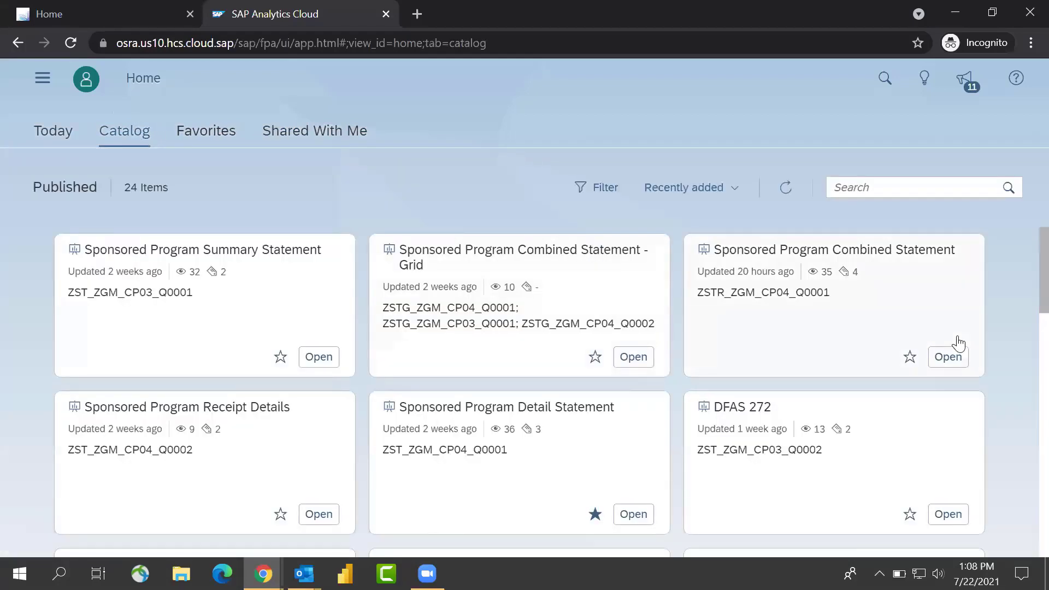
scroll(1021, 273, down, 2)
scroll(1023, 295, down, 1)
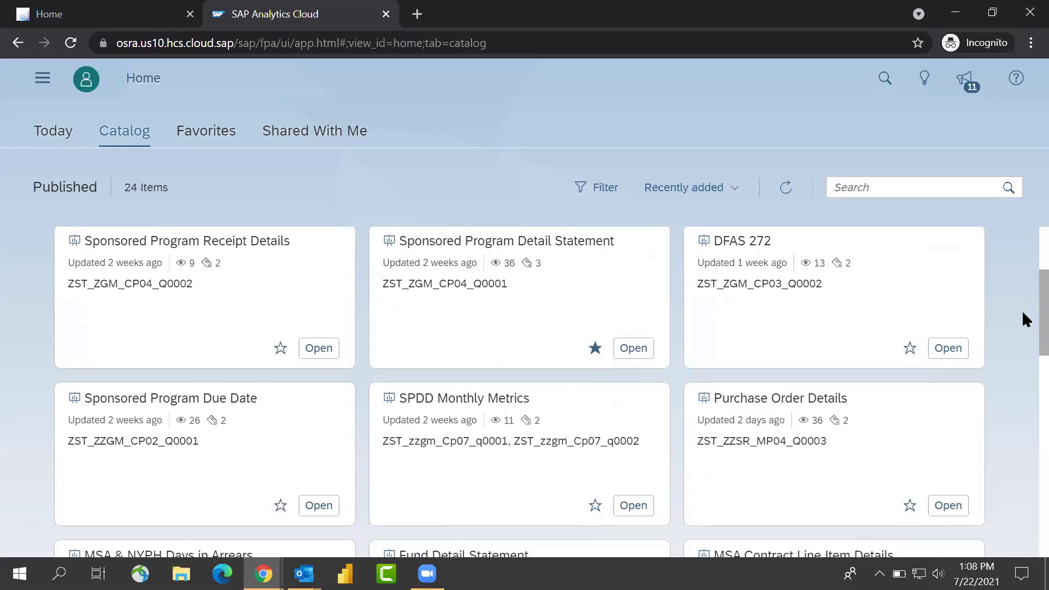
scroll(1022, 328, down, 1)
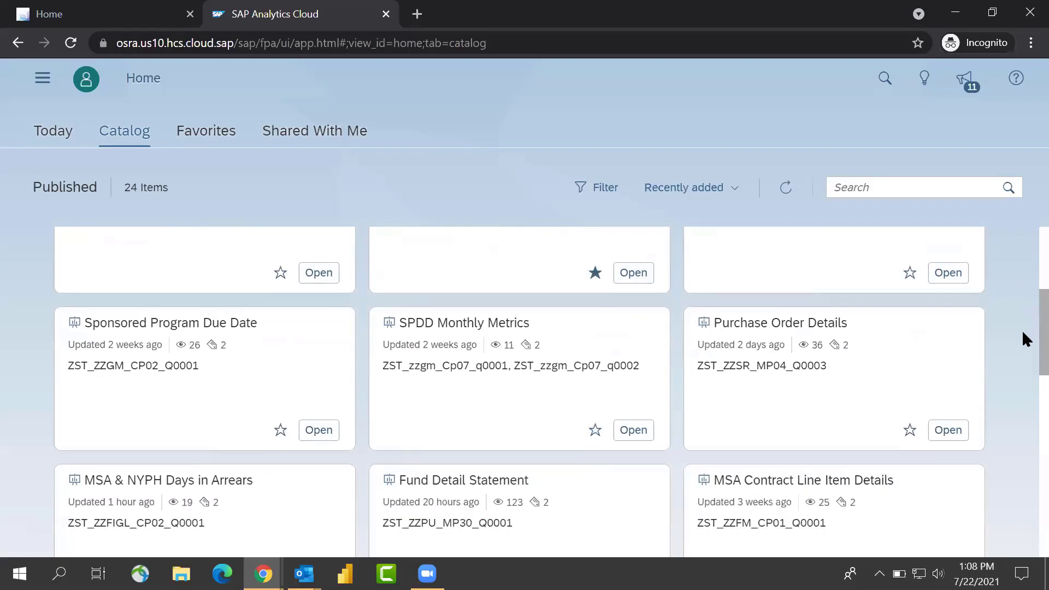
scroll(1023, 332, down, 2)
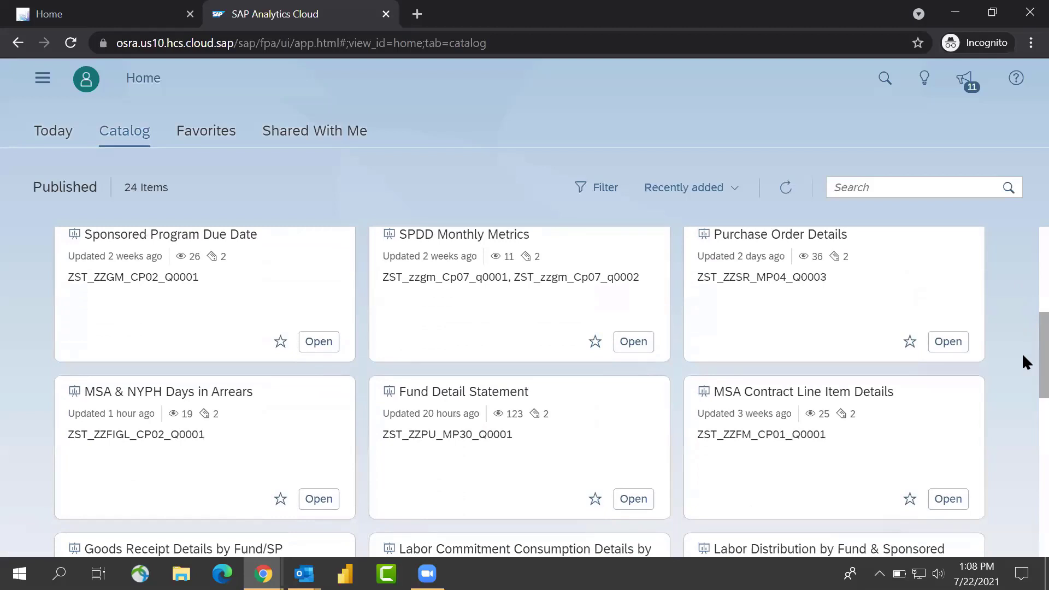
scroll(1022, 353, down, 4)
scroll(1021, 437, down, 3)
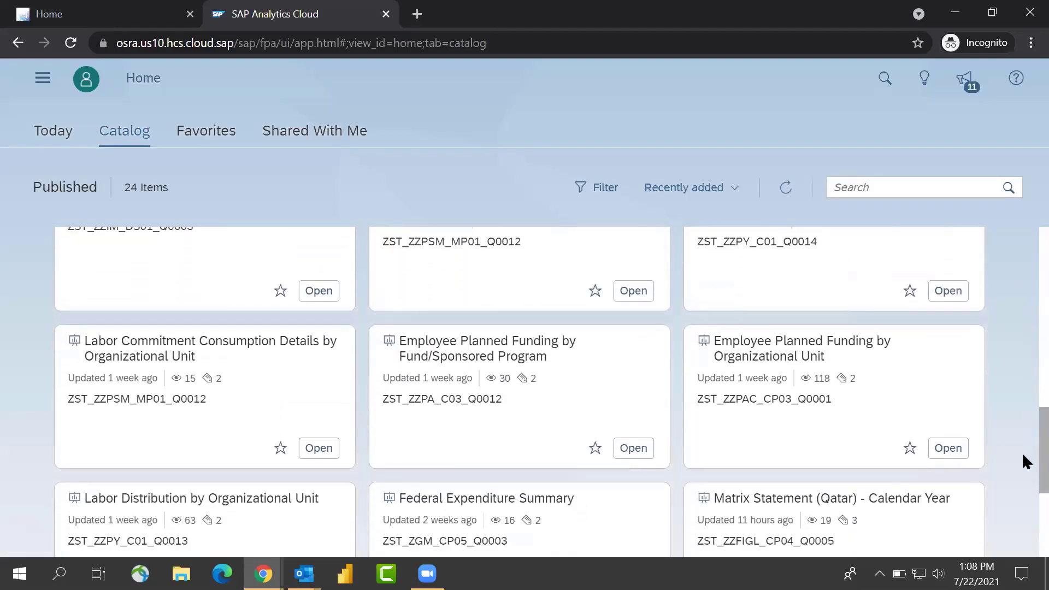
scroll(1021, 473, down, 1)
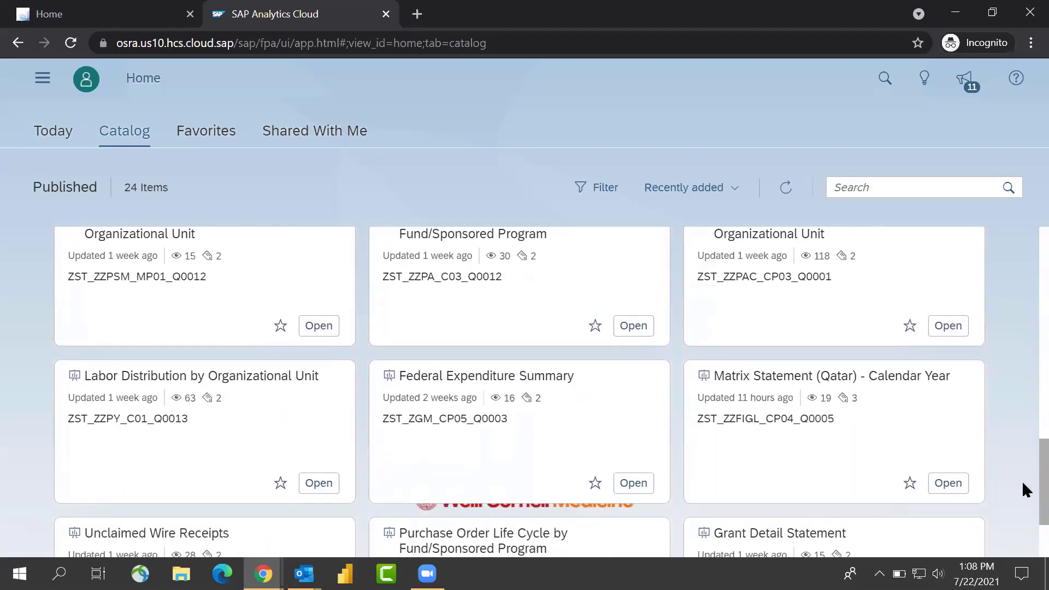
scroll(1022, 490, down, 1)
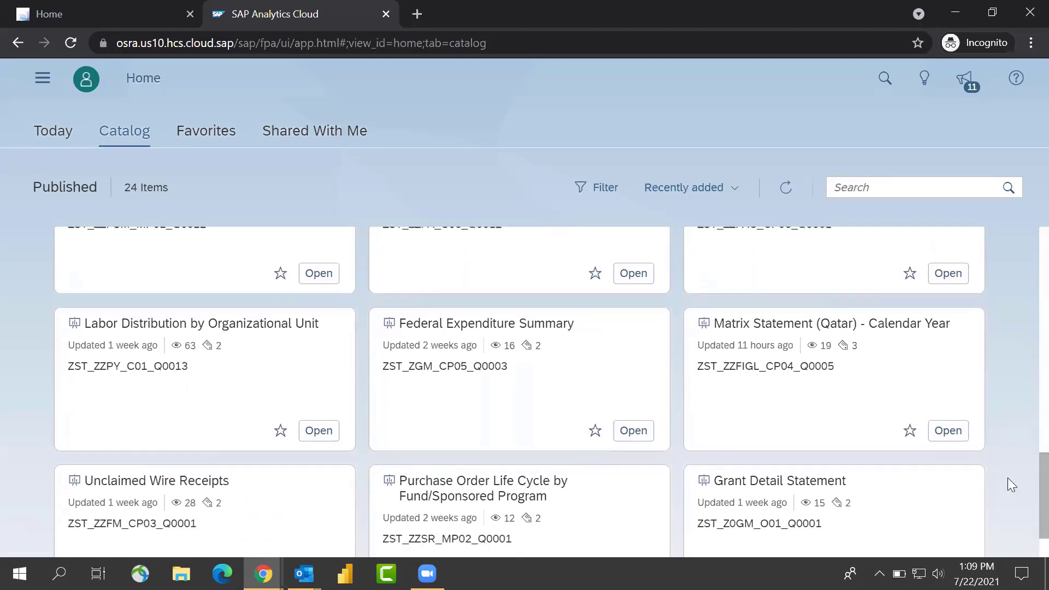
Mark the Federal Expenditure Summary story as a favorite, view it under Favorites, and remove it from the favorites again
click(596, 432)
click(210, 138)
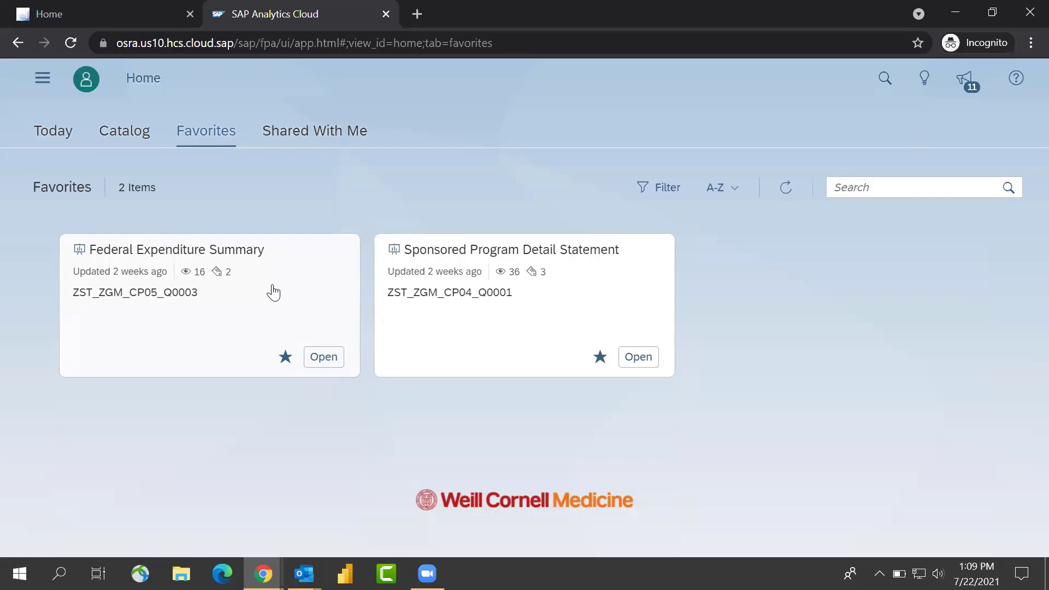
click(287, 360)
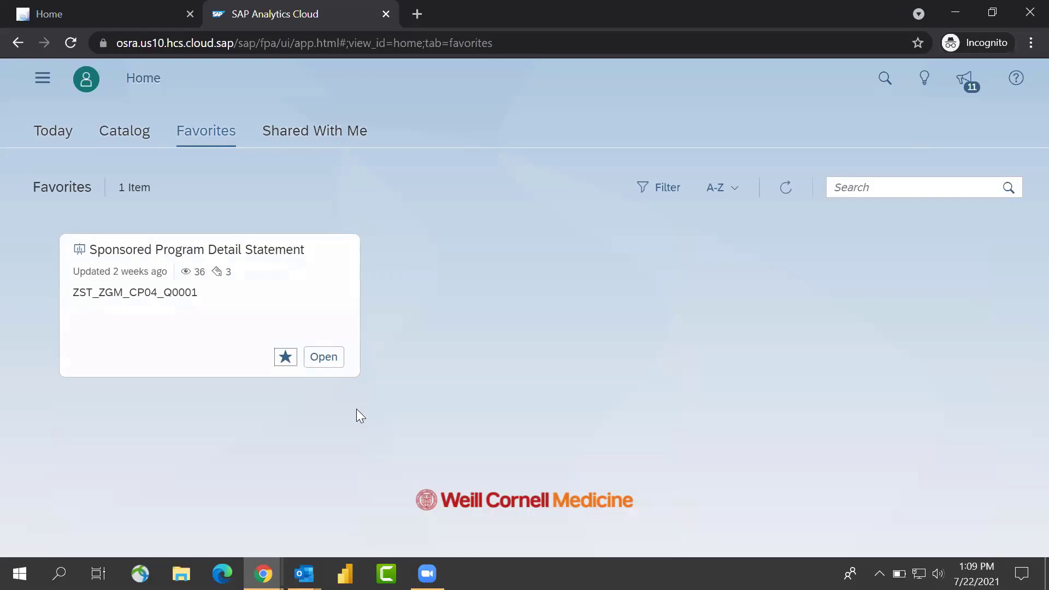
Open Shared With Me and look through the complete list of shared stories
click(330, 133)
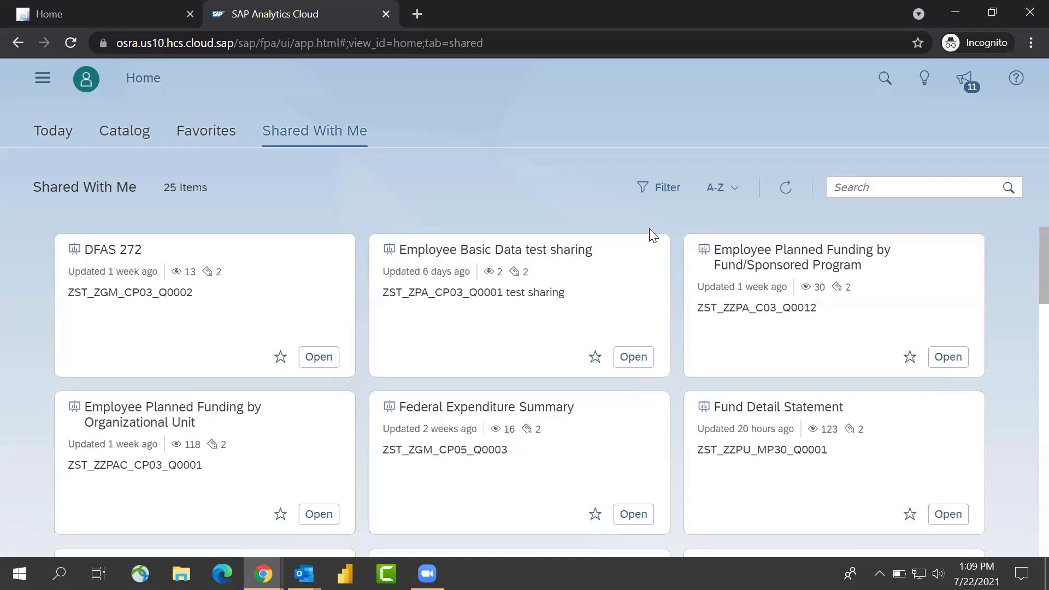
scroll(1023, 284, down, 3)
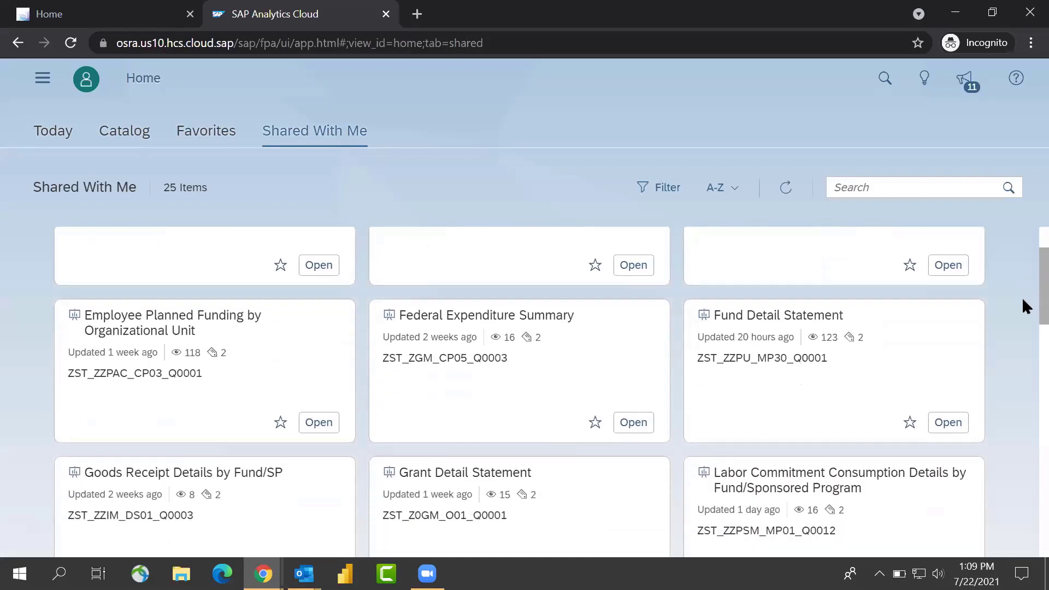
scroll(1023, 325, down, 2)
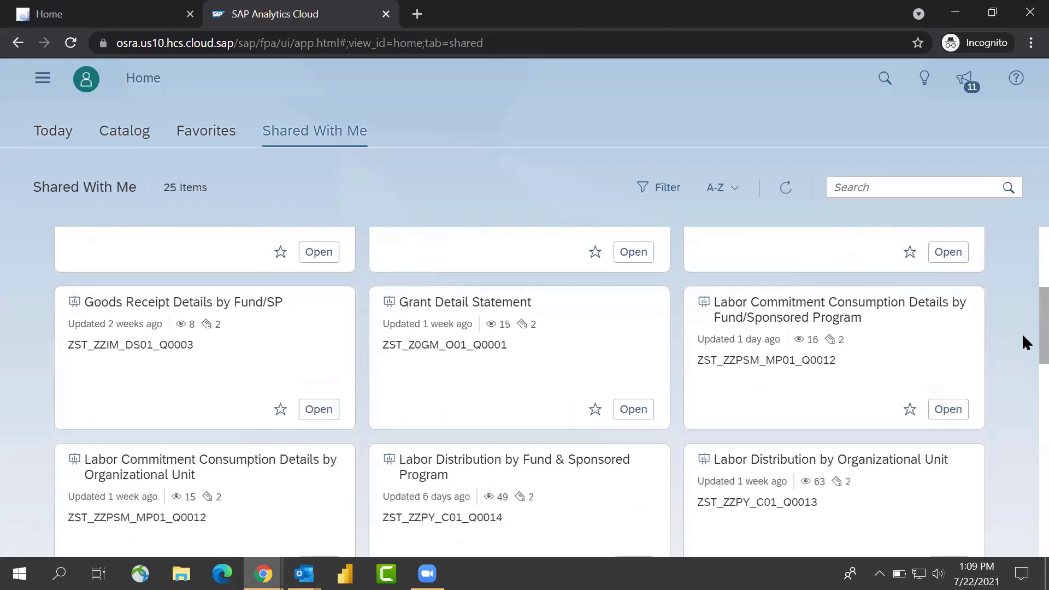
scroll(1022, 344, down, 1)
scroll(1023, 355, down, 2)
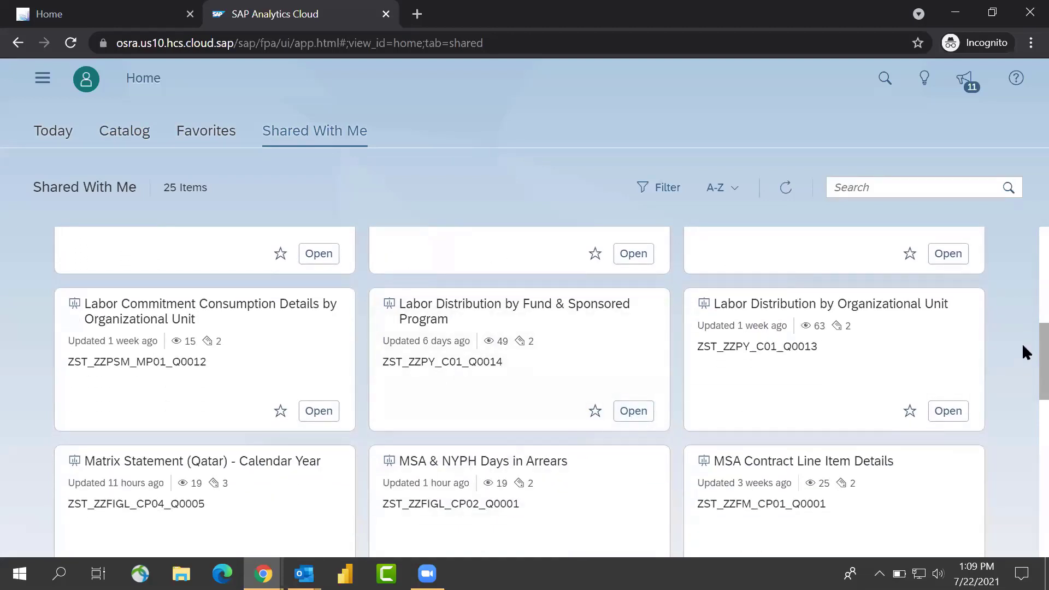
scroll(1022, 360, down, 2)
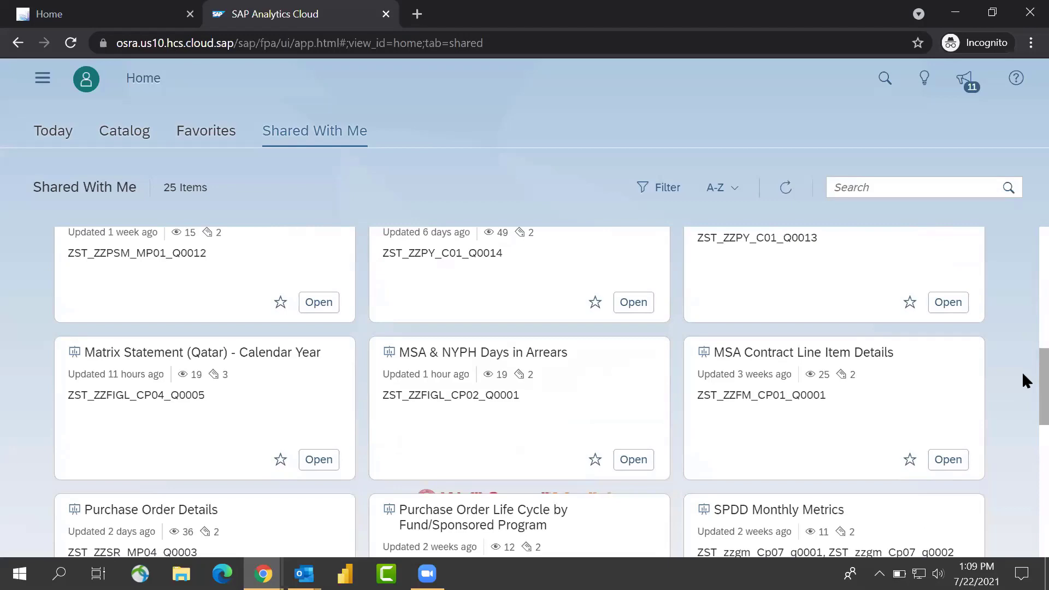
scroll(1023, 380, down, 7)
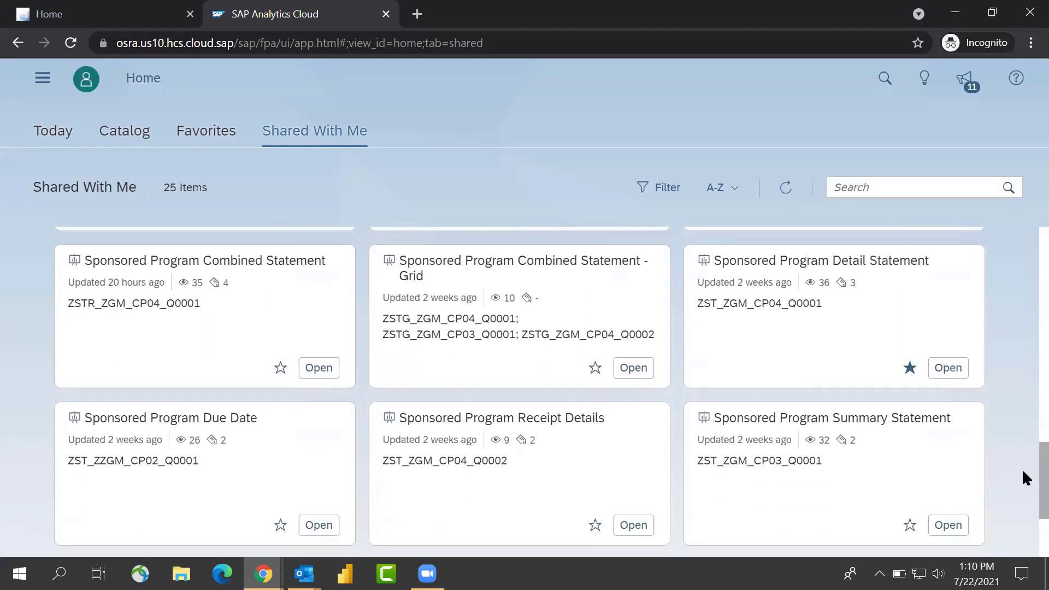
scroll(1021, 473, up, 15)
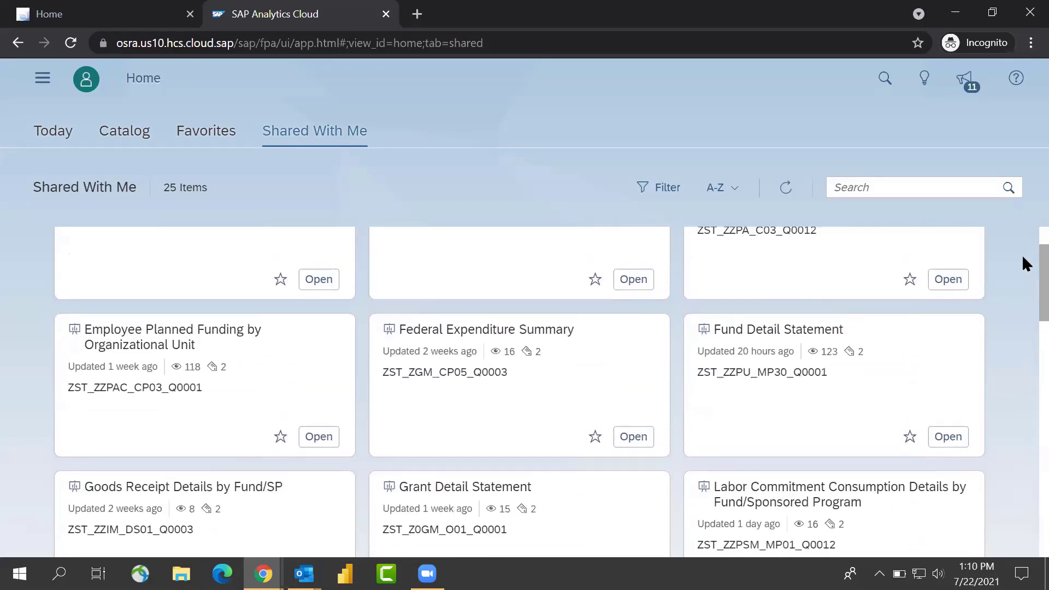
scroll(1023, 259, up, 2)
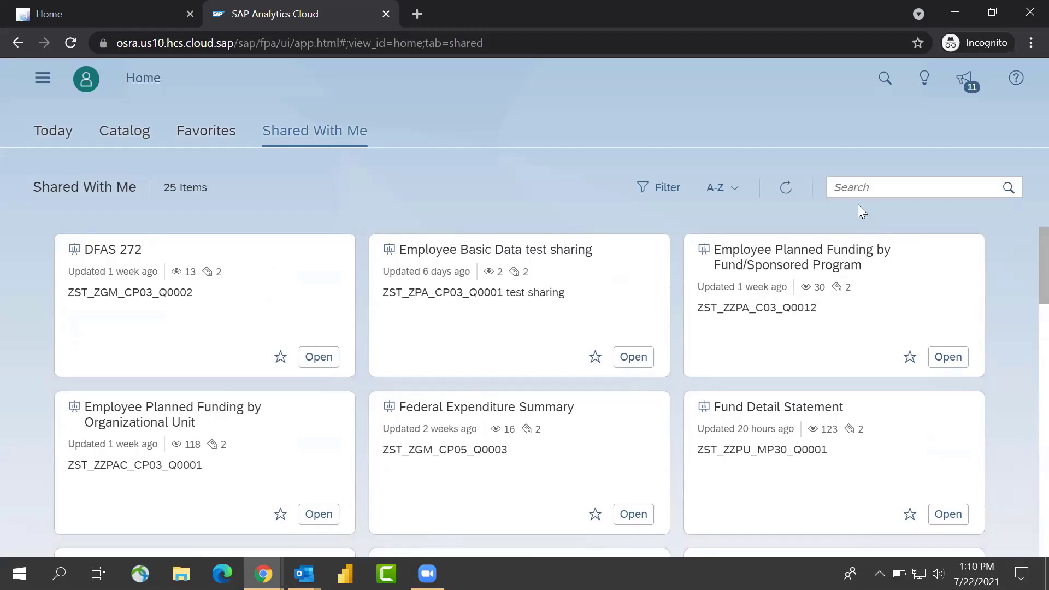
Search the shared stories for "sponsored" and look through the matching stories
click(897, 187)
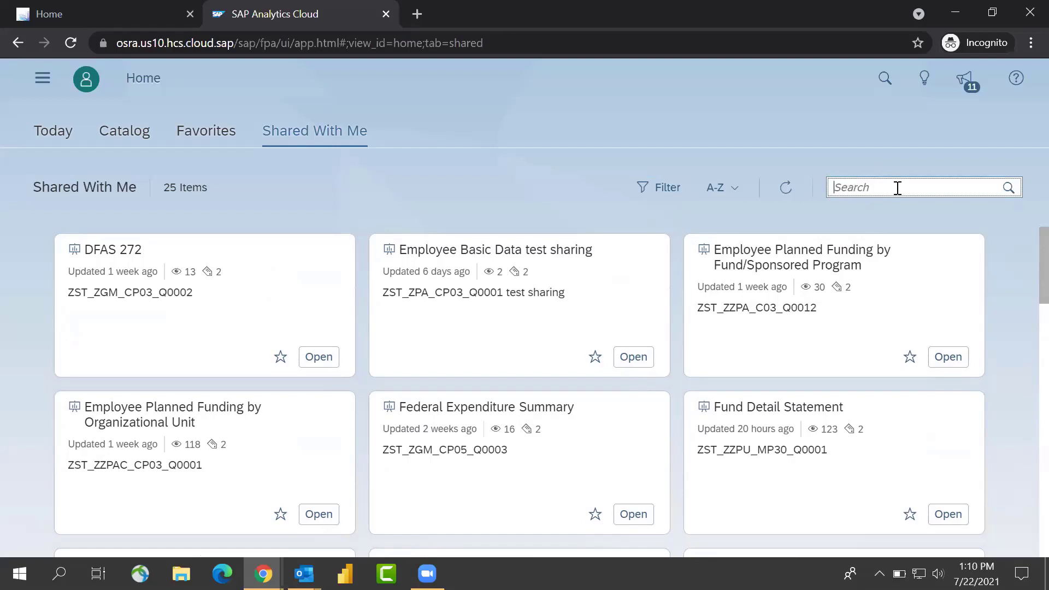
text(sponsored)
key(Return)
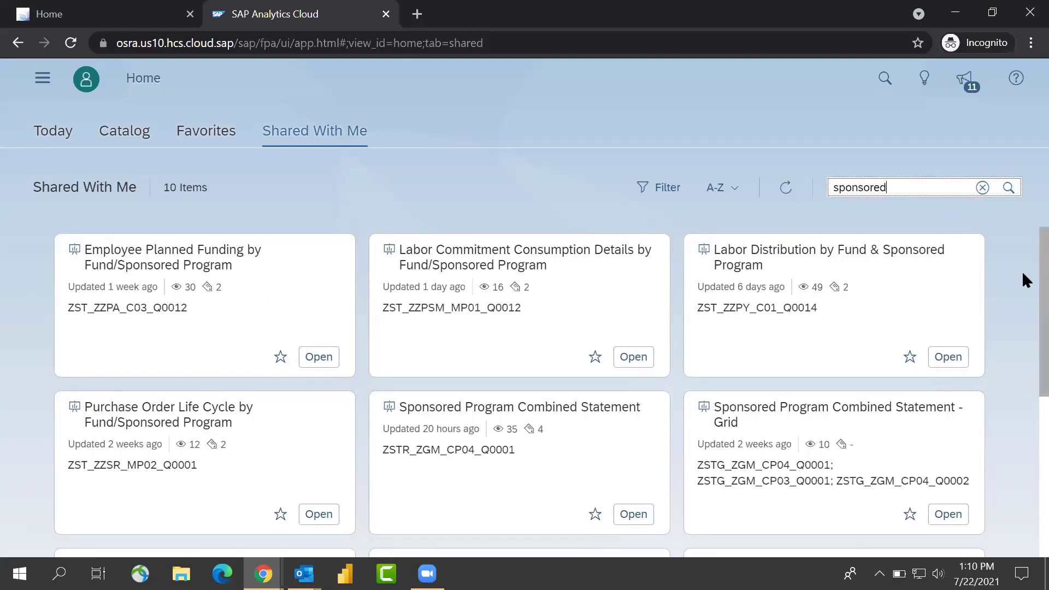
scroll(1021, 295, down, 3)
scroll(1022, 314, up, 2)
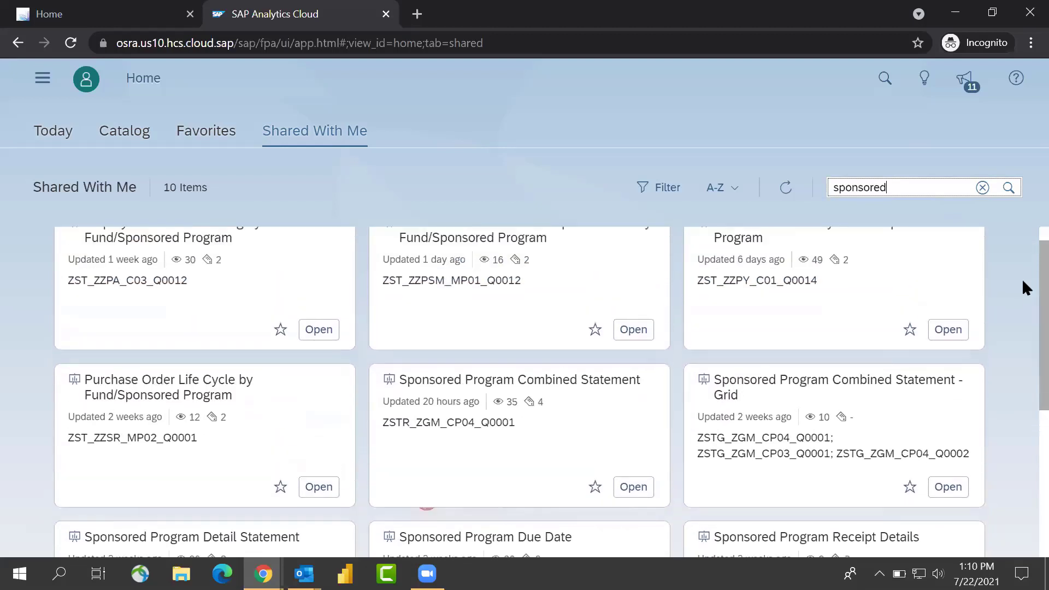
drag(1022, 282, 1023, 266)
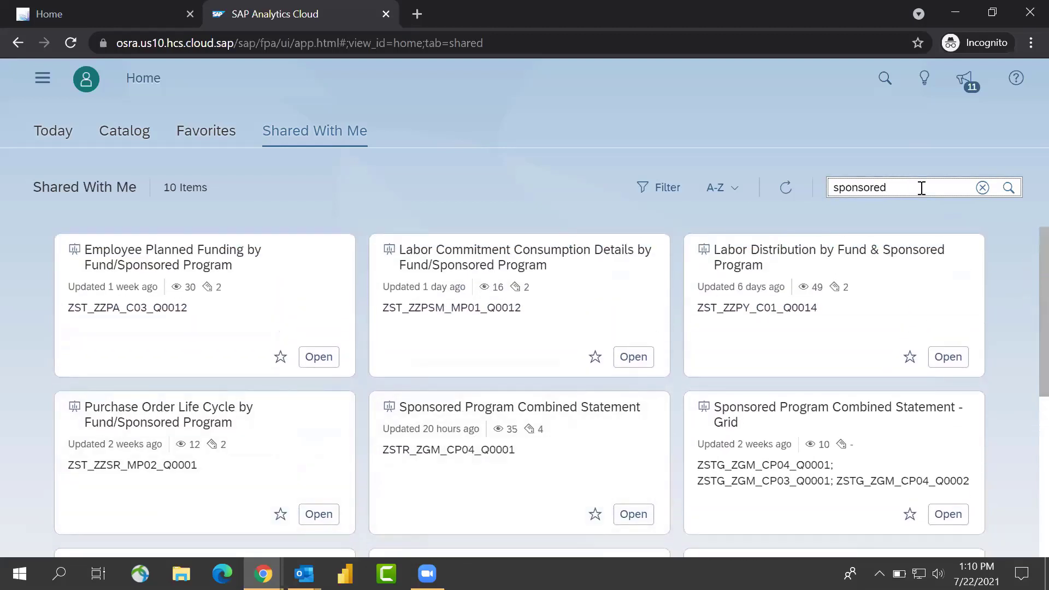
Clear the "sponsored" search term and refresh the list of shared stories
drag(921, 188, 801, 194)
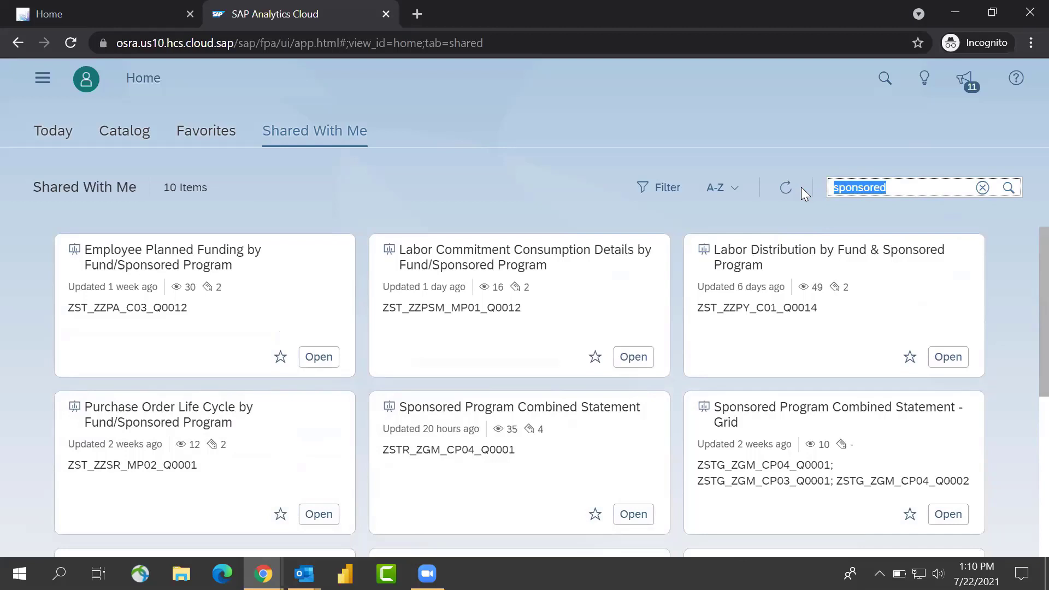
key(BackSpace)
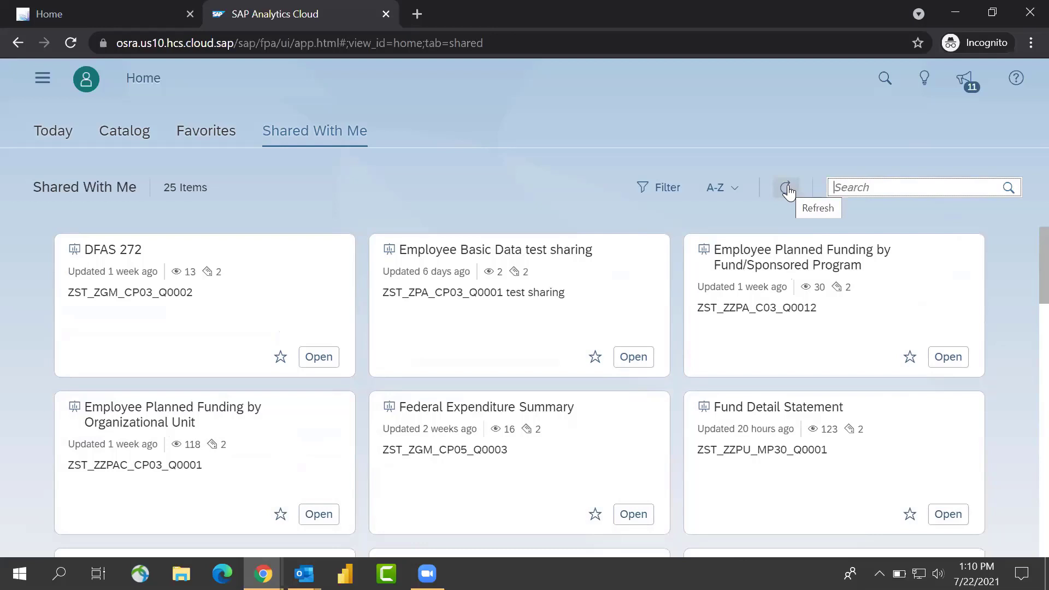
click(787, 189)
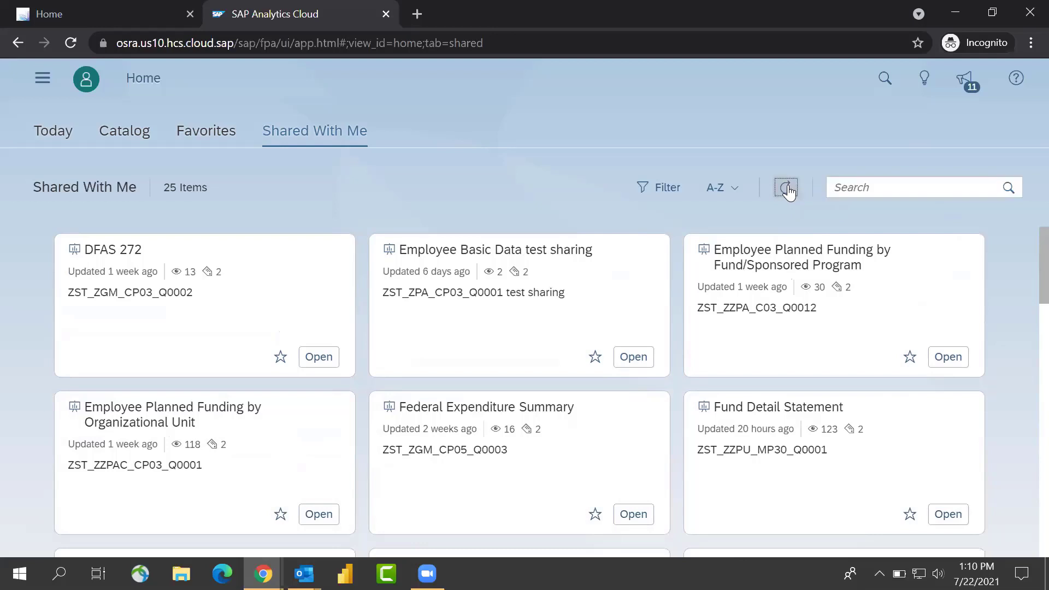
Try the Z-A and A-Z sort orders on the shared stories, and leave them sorted by Most viewed
click(731, 198)
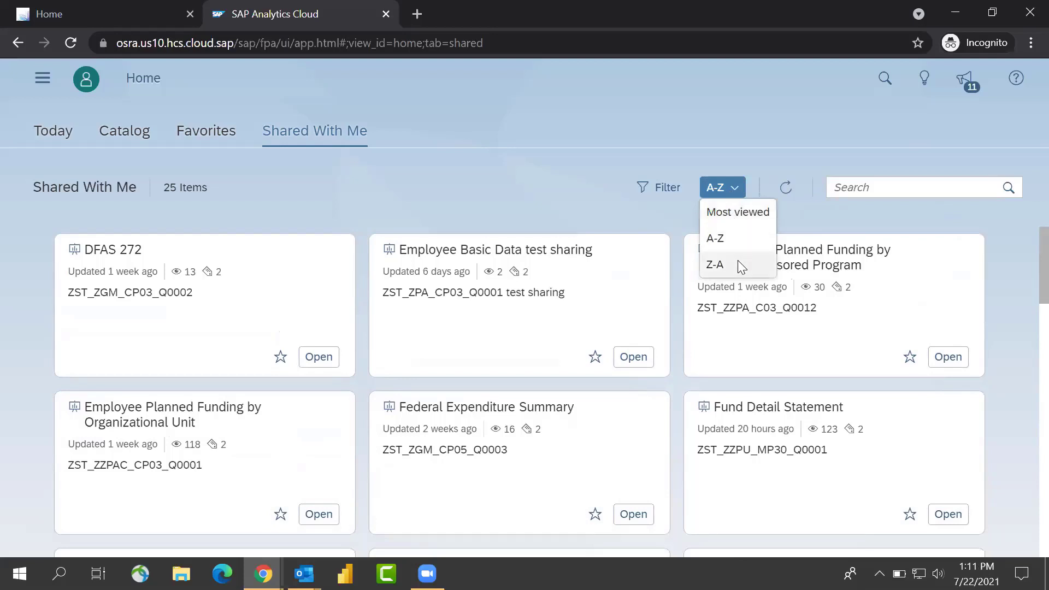
click(738, 263)
click(737, 191)
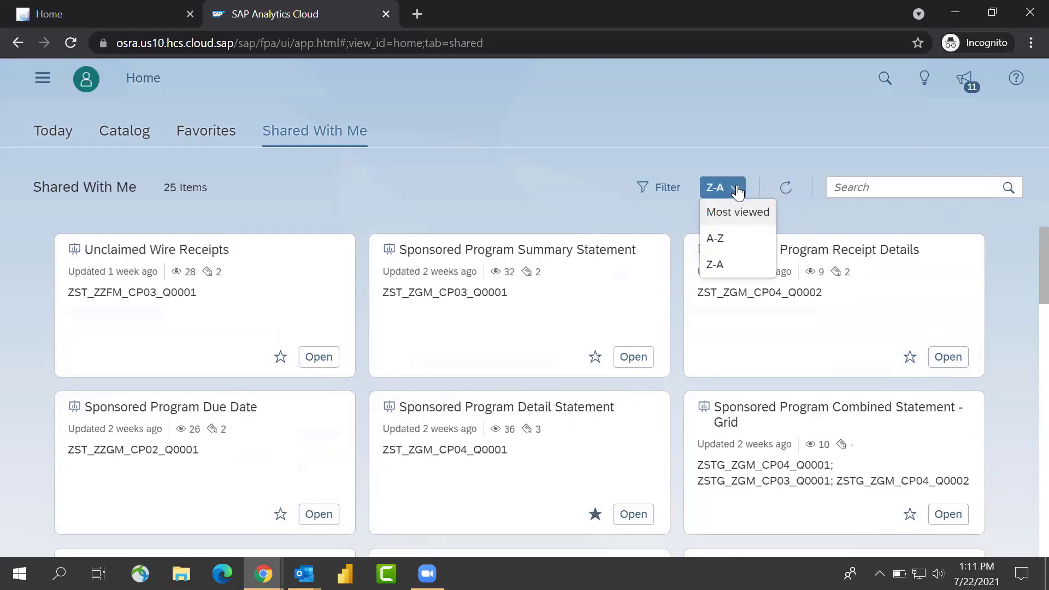
click(743, 238)
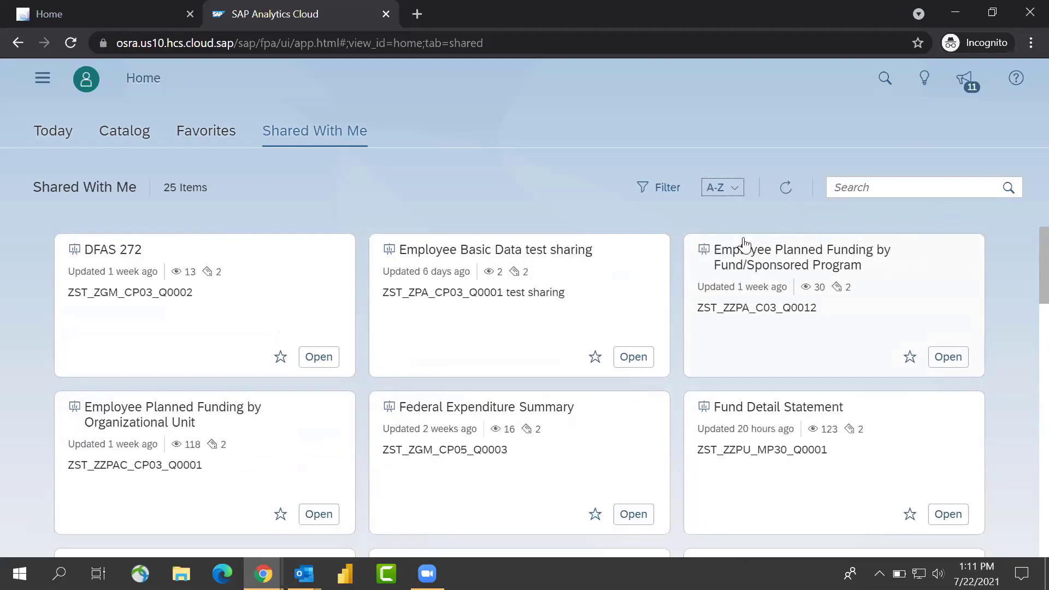
click(725, 193)
click(737, 217)
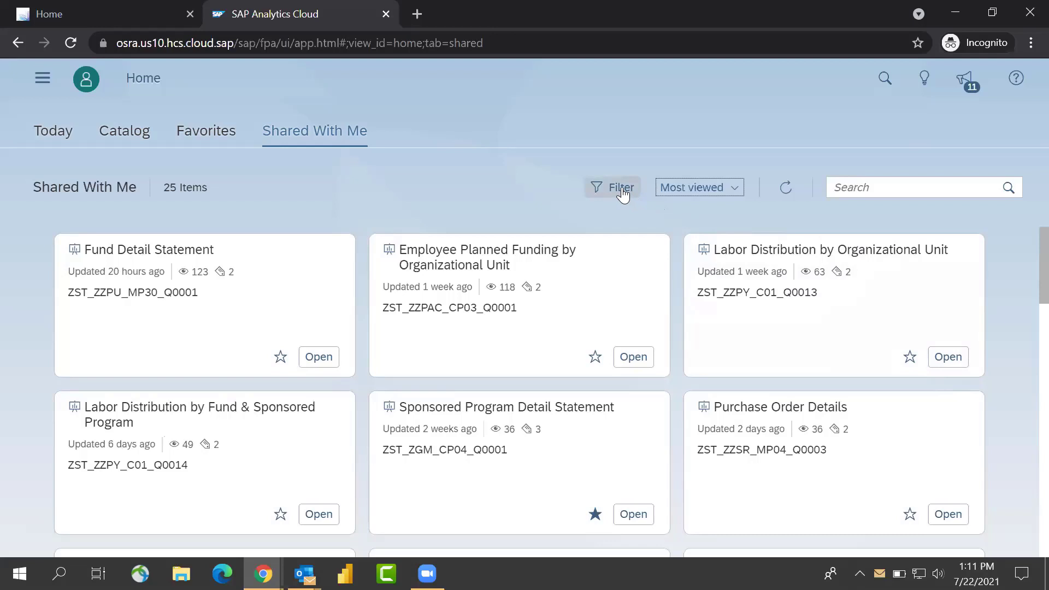
drag(812, 477, 973, 474)
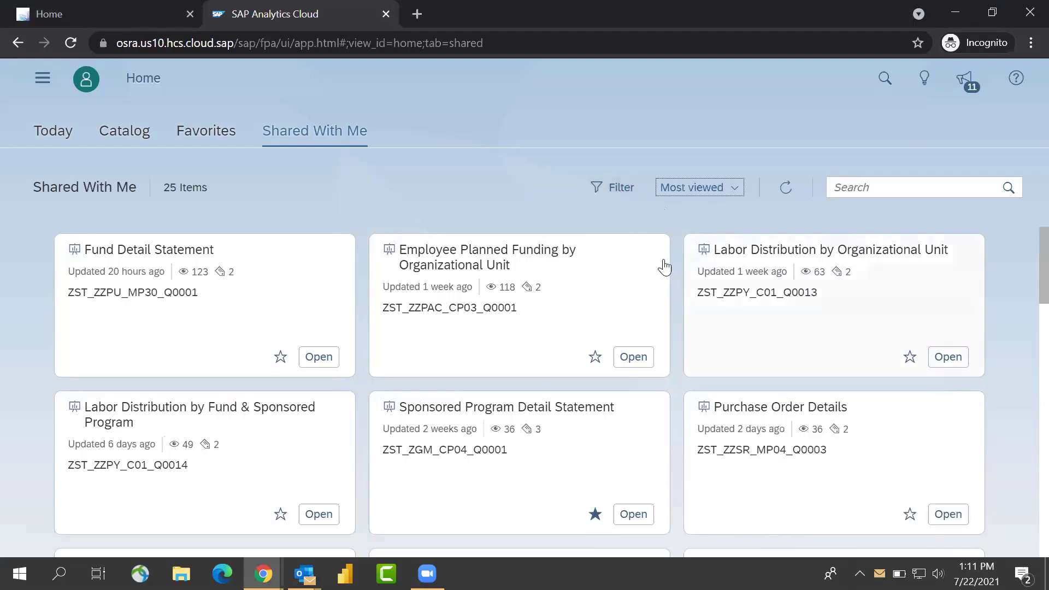
Open the filter for the shared stories, review its categories, and filter by Grants Management under Finance
click(614, 189)
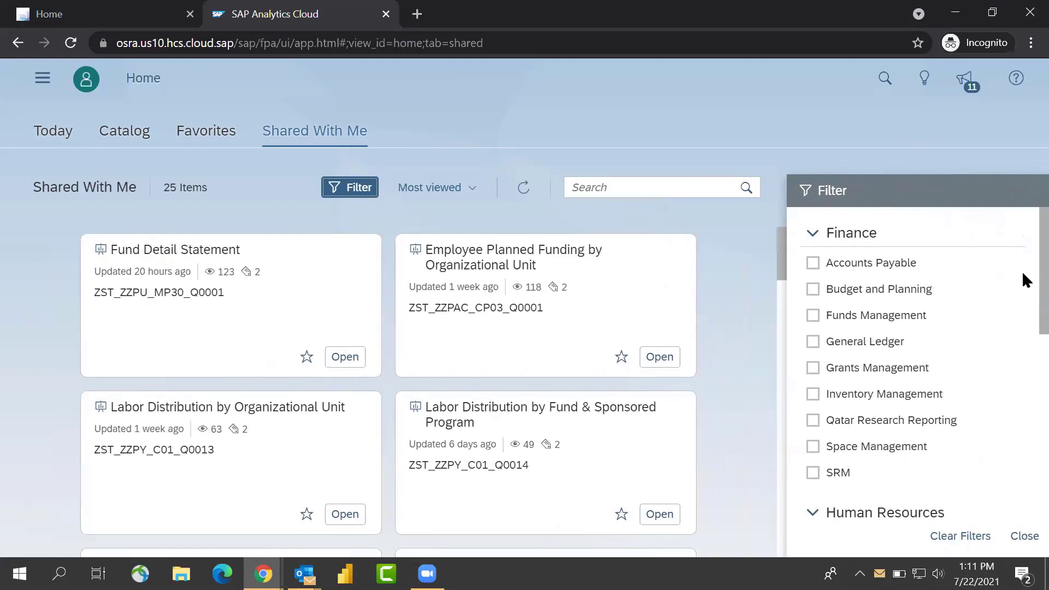
scroll(1023, 279, down, 3)
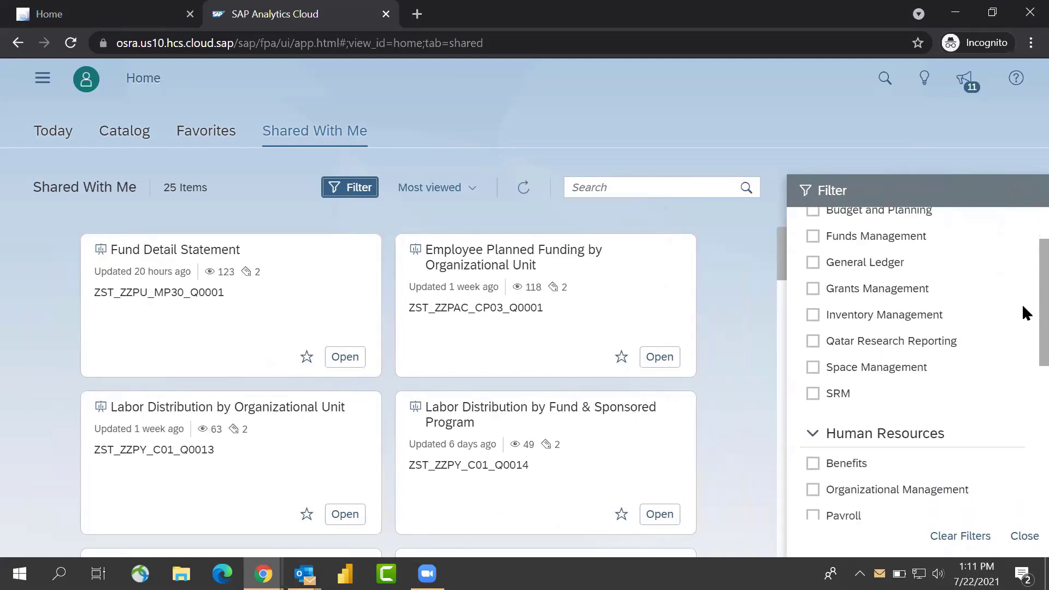
scroll(1022, 327, down, 10)
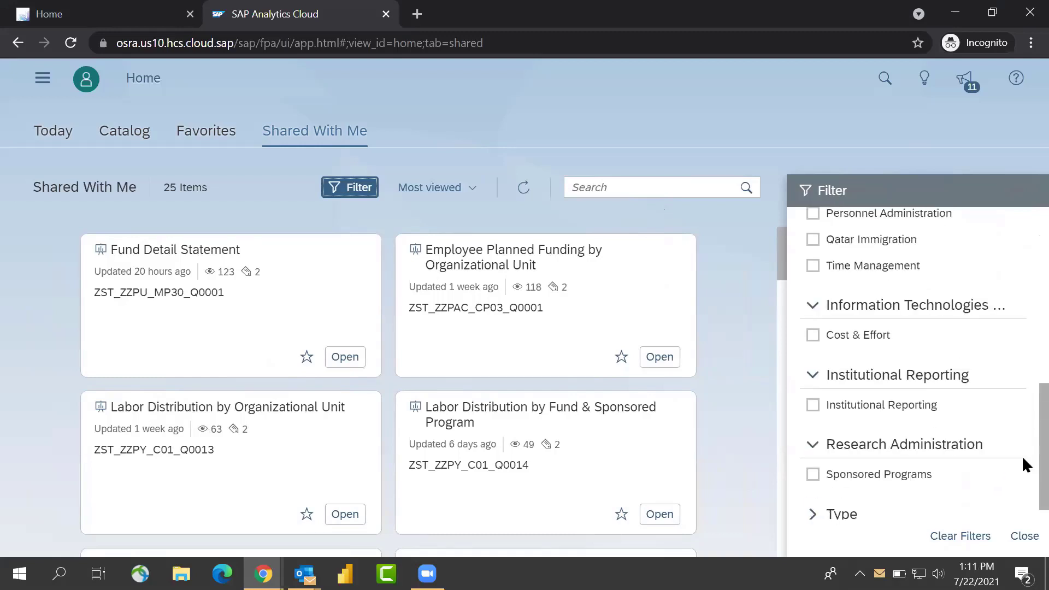
scroll(1023, 458, down, 1)
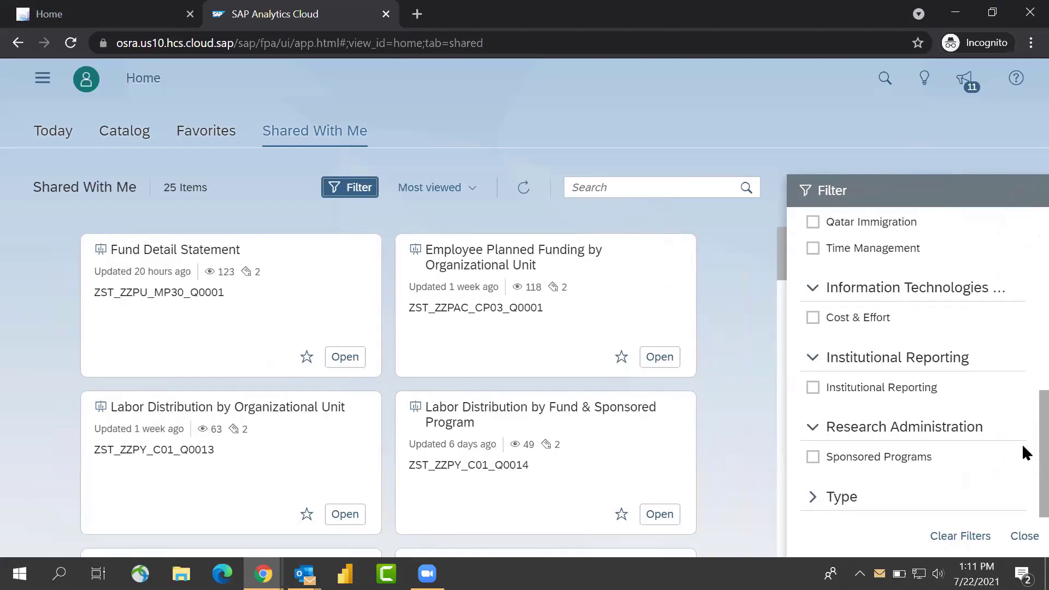
scroll(1022, 443, up, 15)
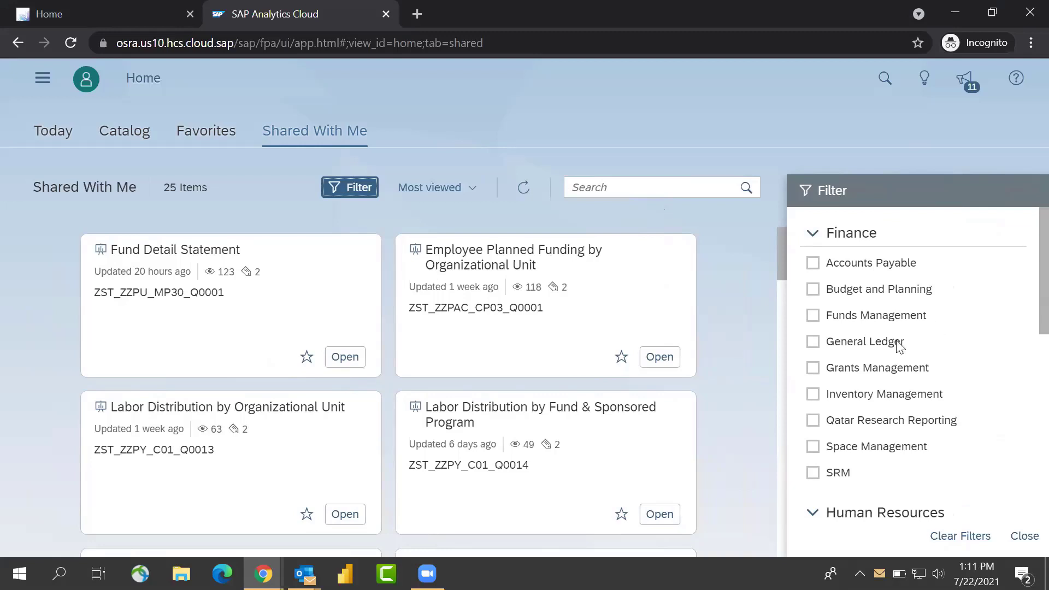
click(814, 368)
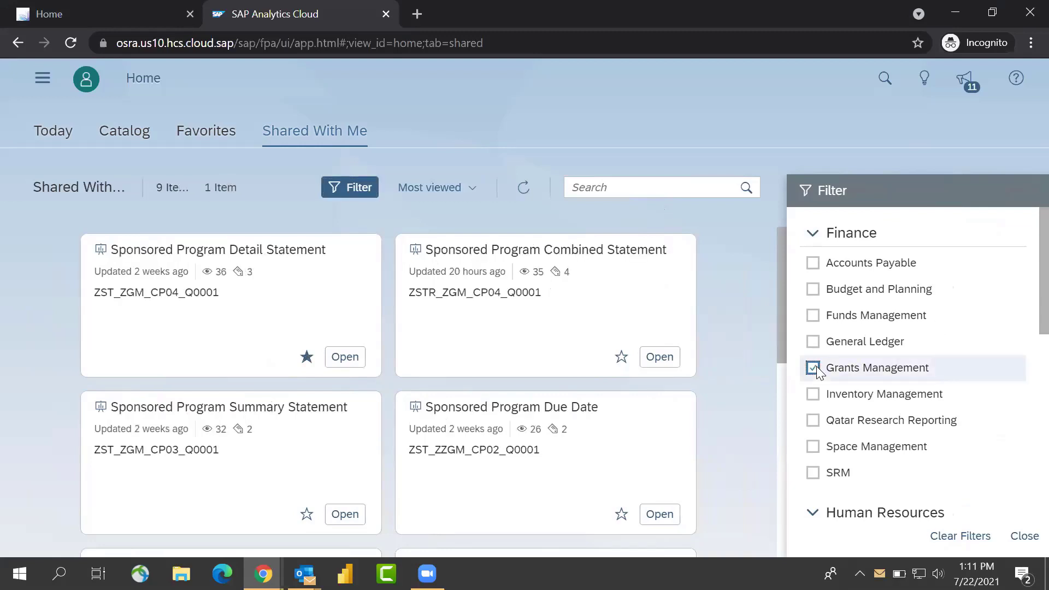
Clear the Grants Management filter, try filtering by Inventory Management instead, clear that too, and close the filter after reviewing its other categories
click(813, 368)
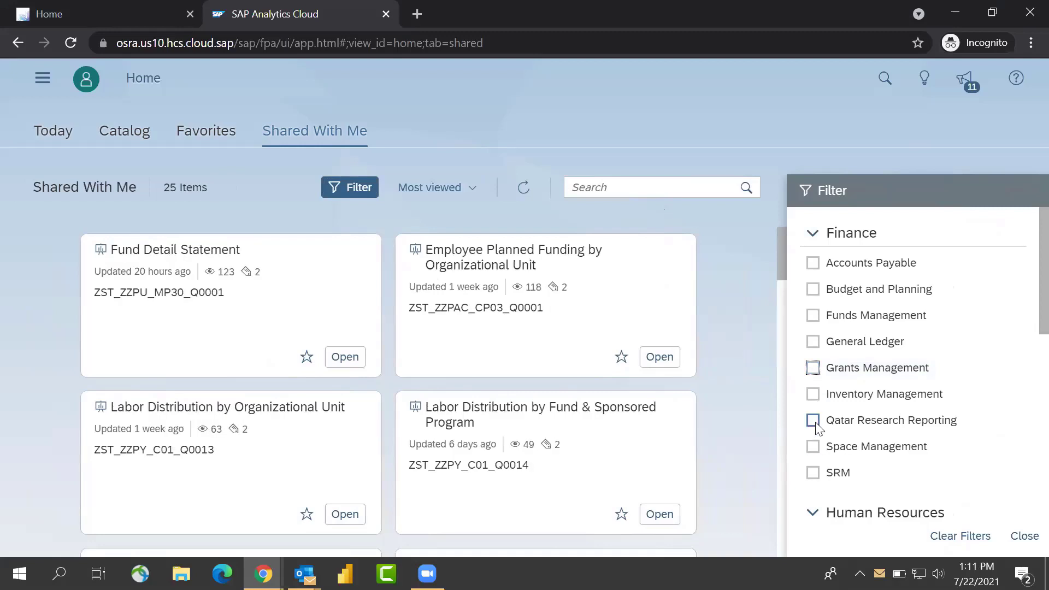
click(813, 395)
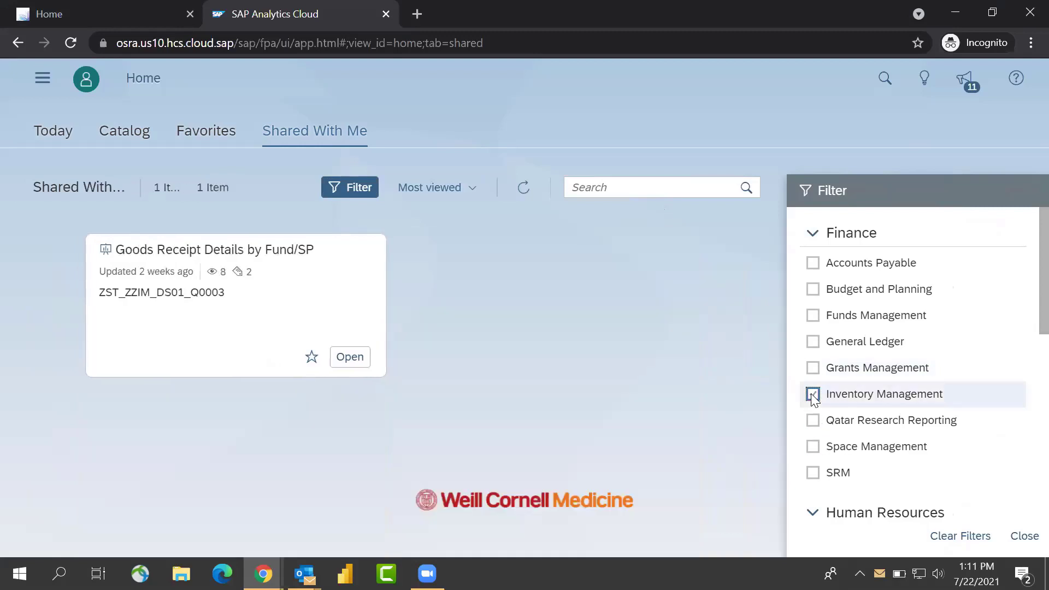
click(813, 395)
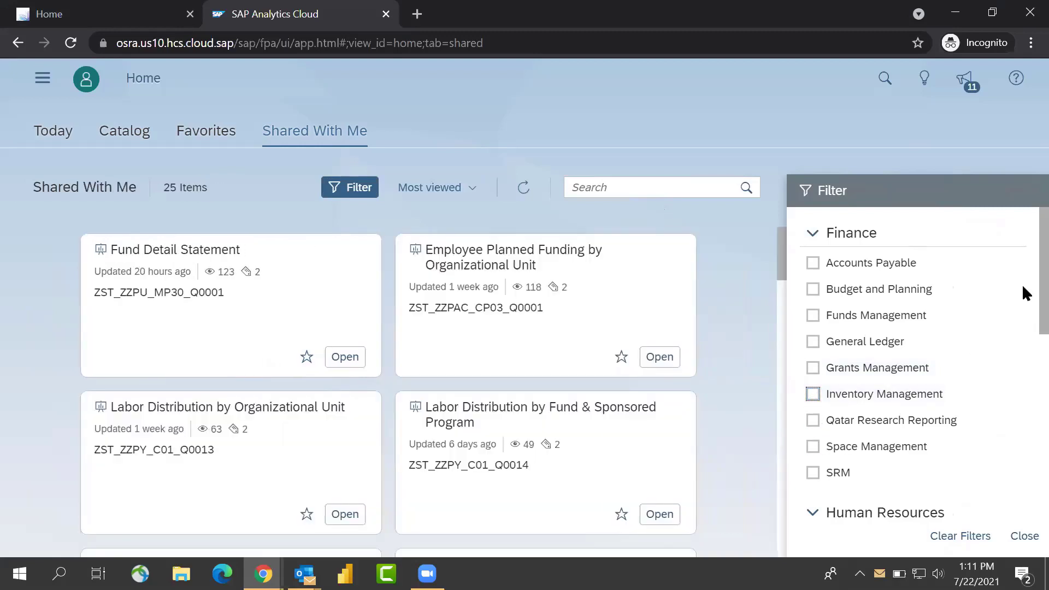
scroll(1022, 295, down, 3)
scroll(1024, 382, down, 4)
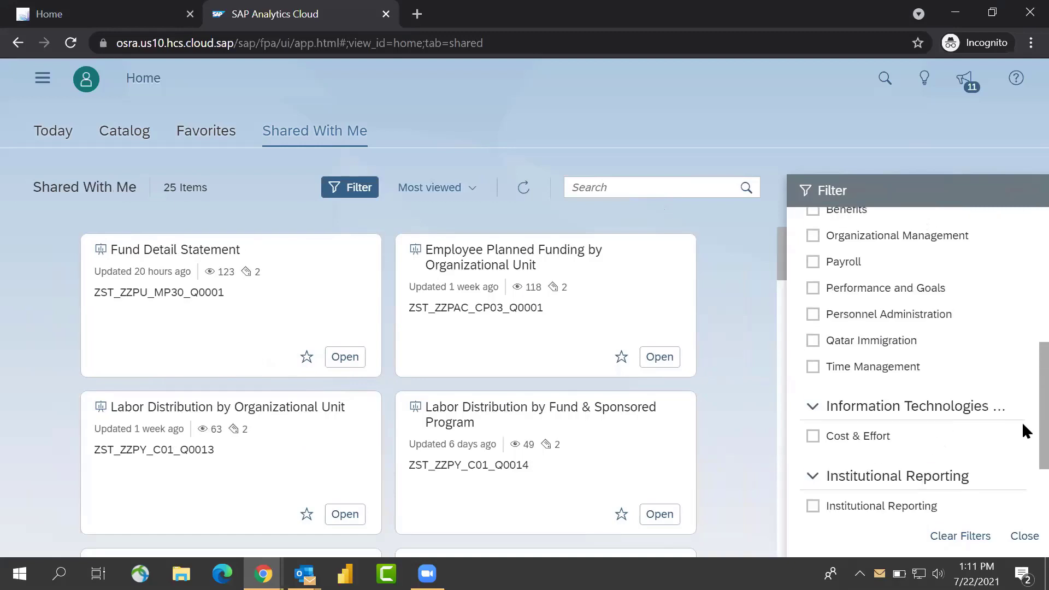
scroll(1021, 431, down, 2)
scroll(1021, 481, up, 8)
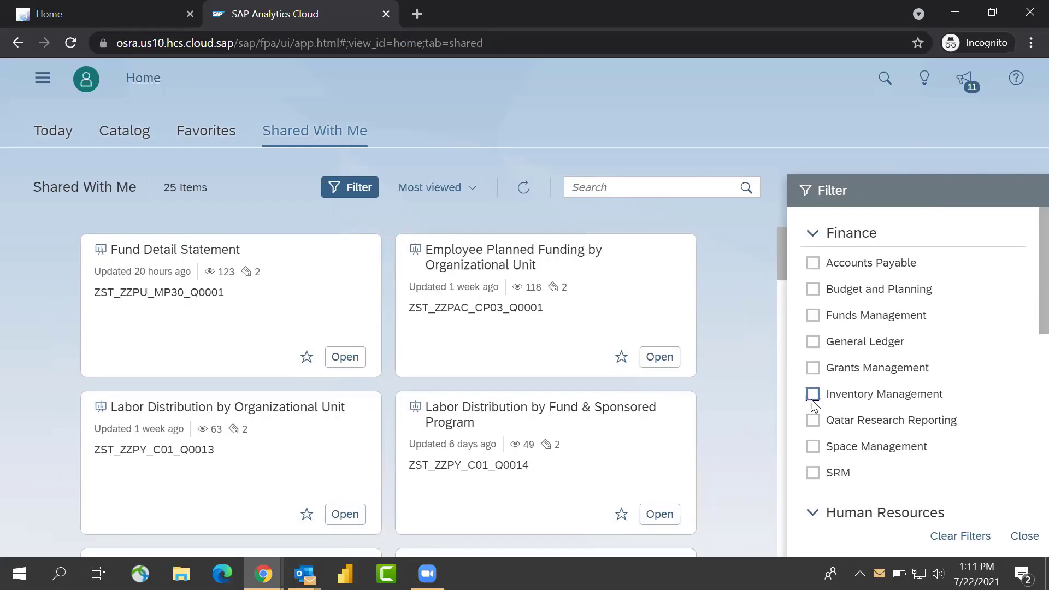
click(1012, 536)
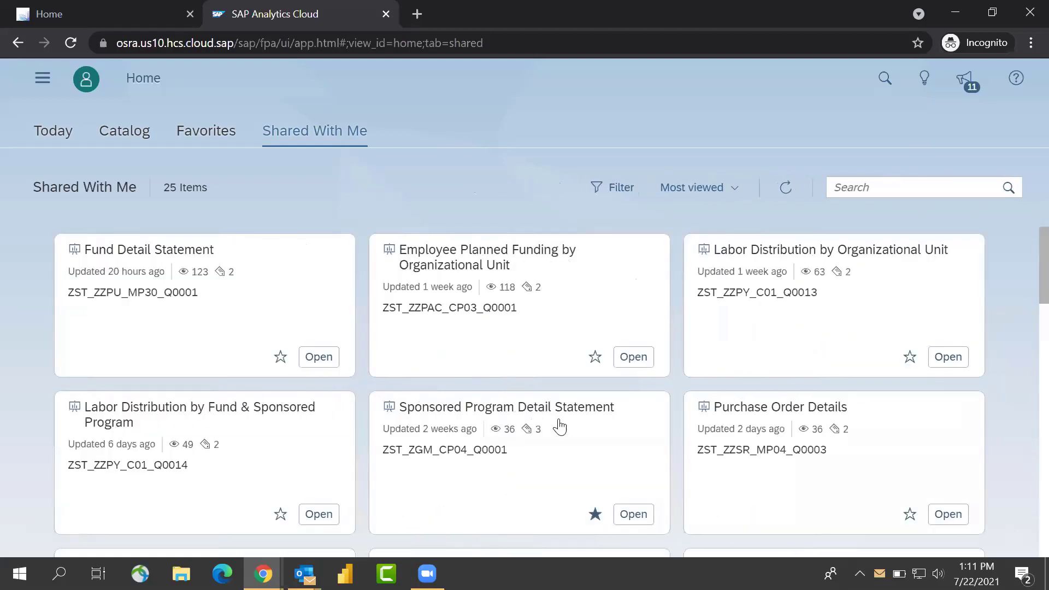
Return to the Today home page and open the Sponsored Program Summary Statement from the recent stories
click(51, 134)
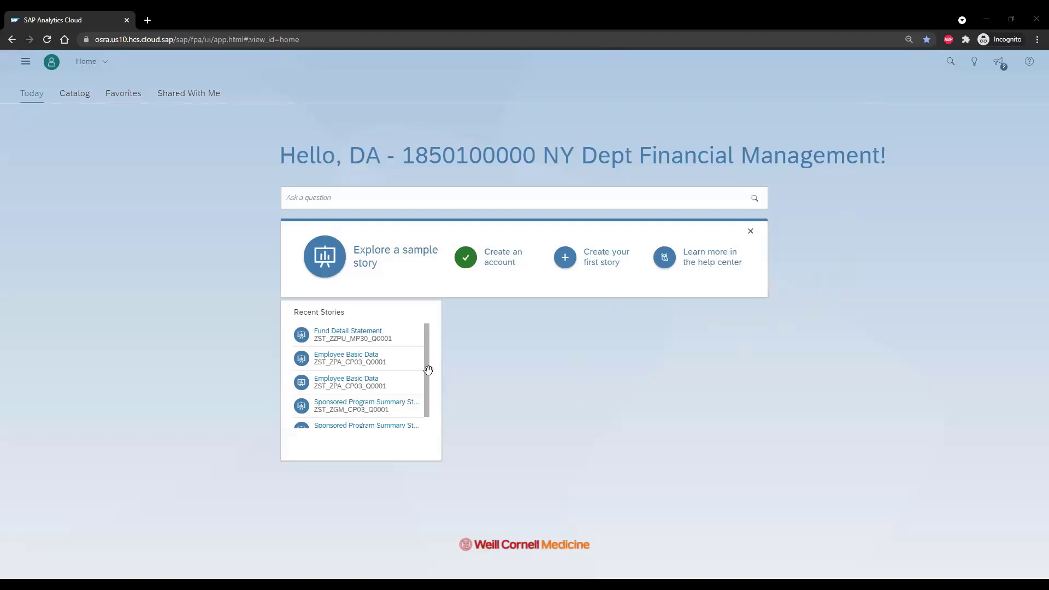
scroll(428, 374, down, 1)
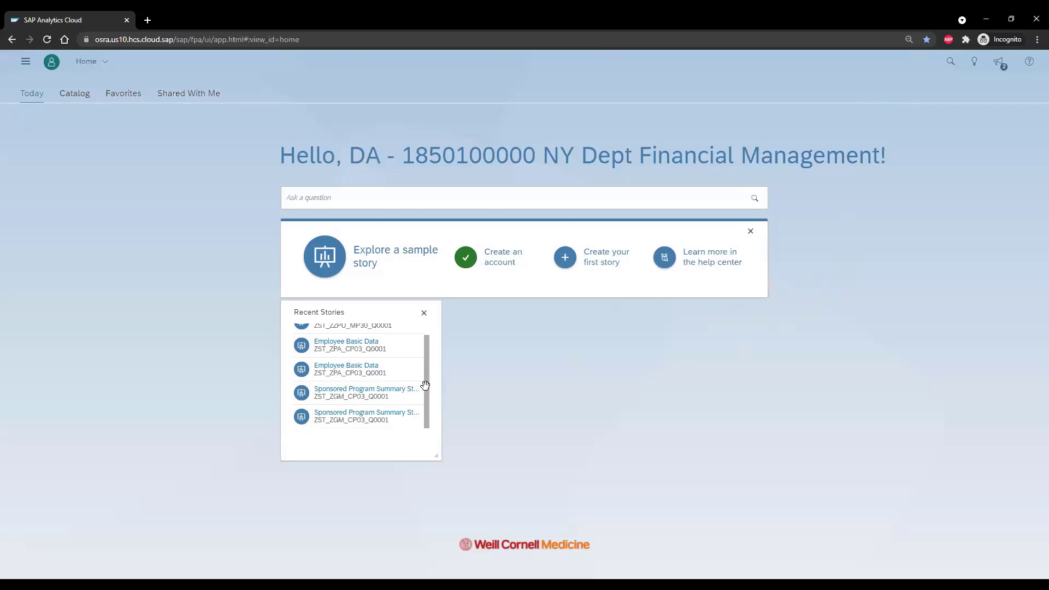
click(377, 394)
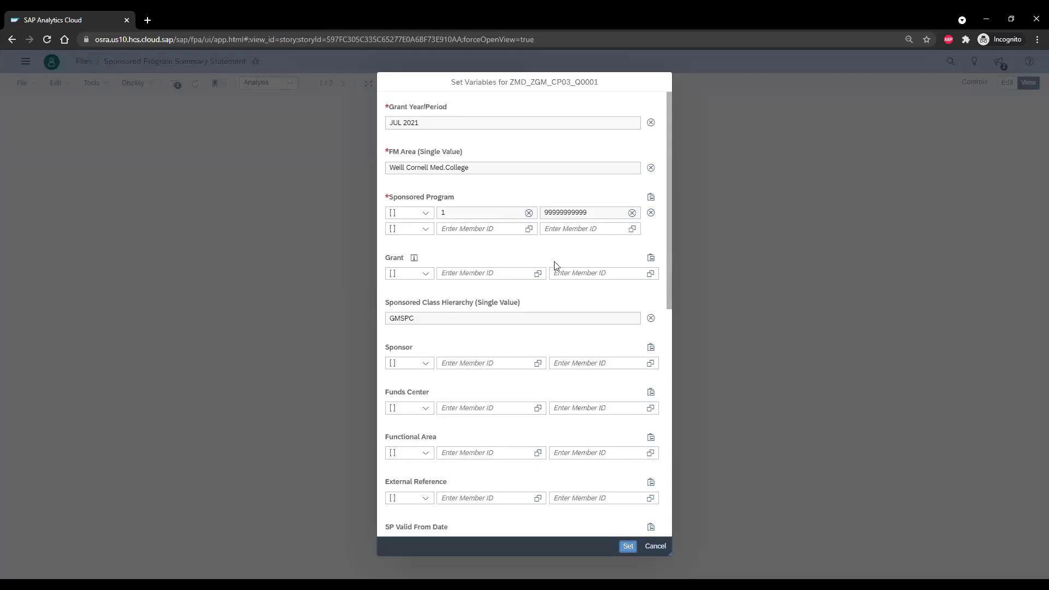
Review the story's variable prompts and look through both pages of available Sponsored Program members without selecting any
scroll(544, 265, down, 8)
scroll(547, 266, up, 10)
click(476, 273)
click(633, 229)
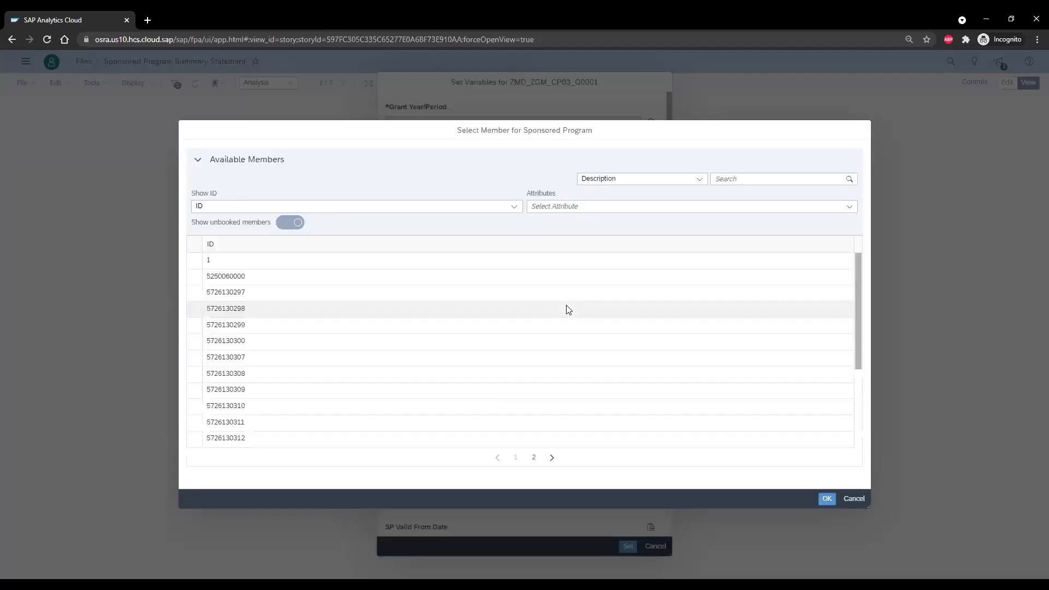
scroll(462, 331, down, 3)
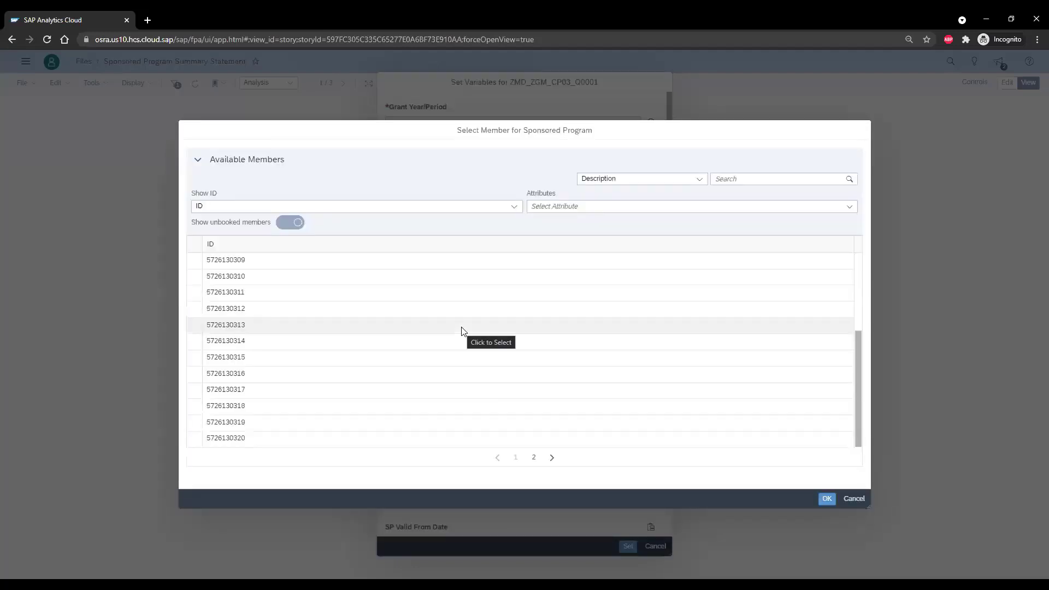
scroll(461, 331, up, 3)
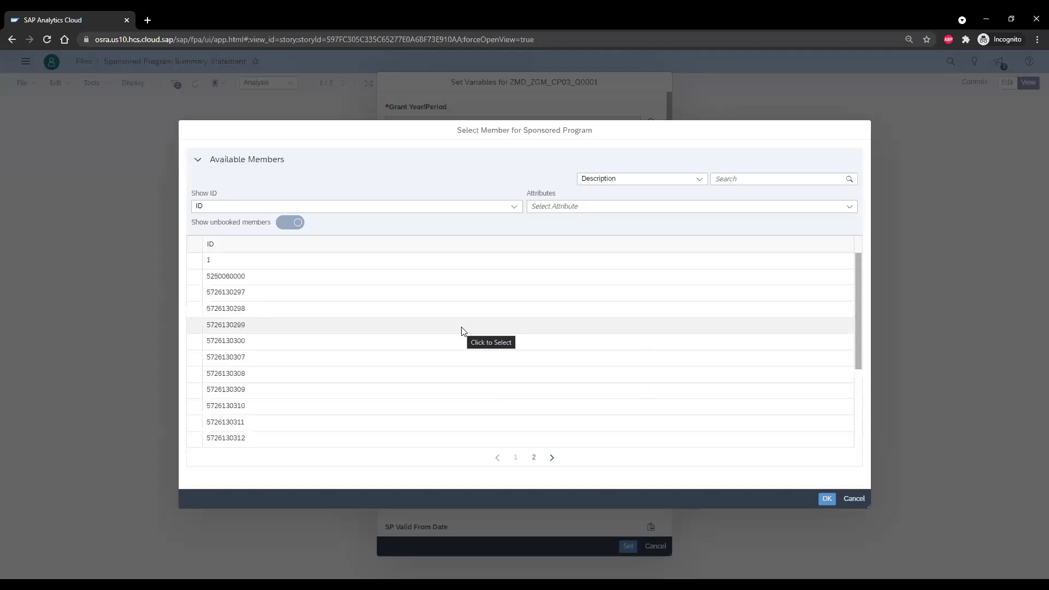
scroll(675, 352, down, 3)
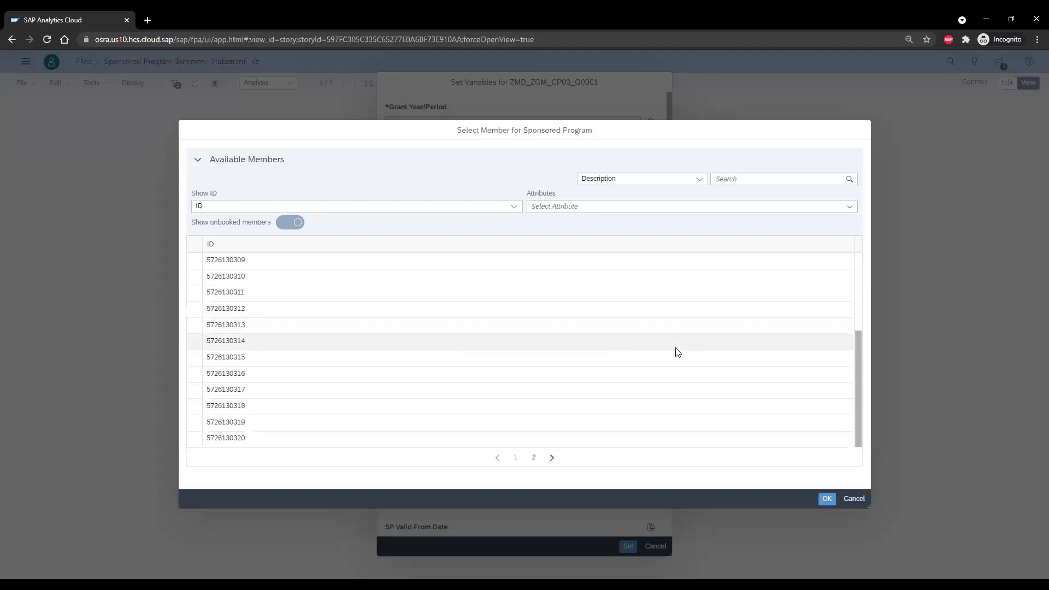
click(551, 457)
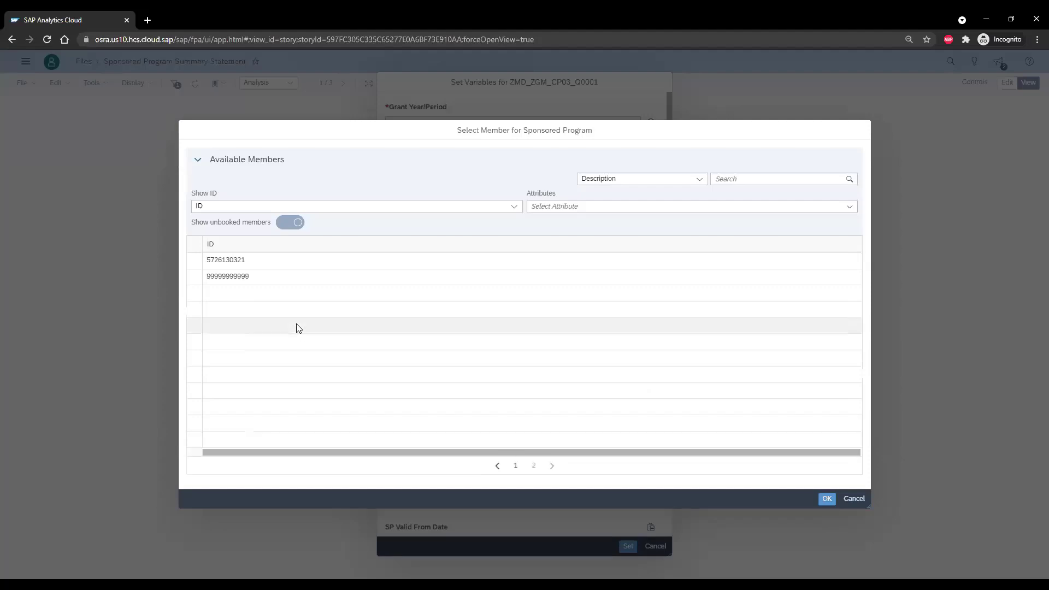
click(516, 467)
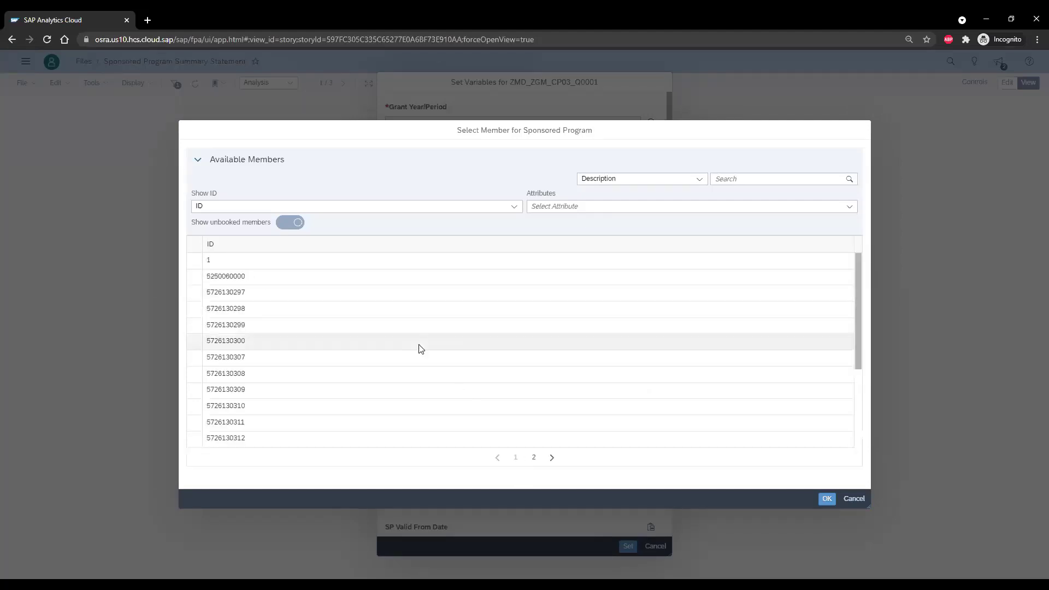
click(826, 499)
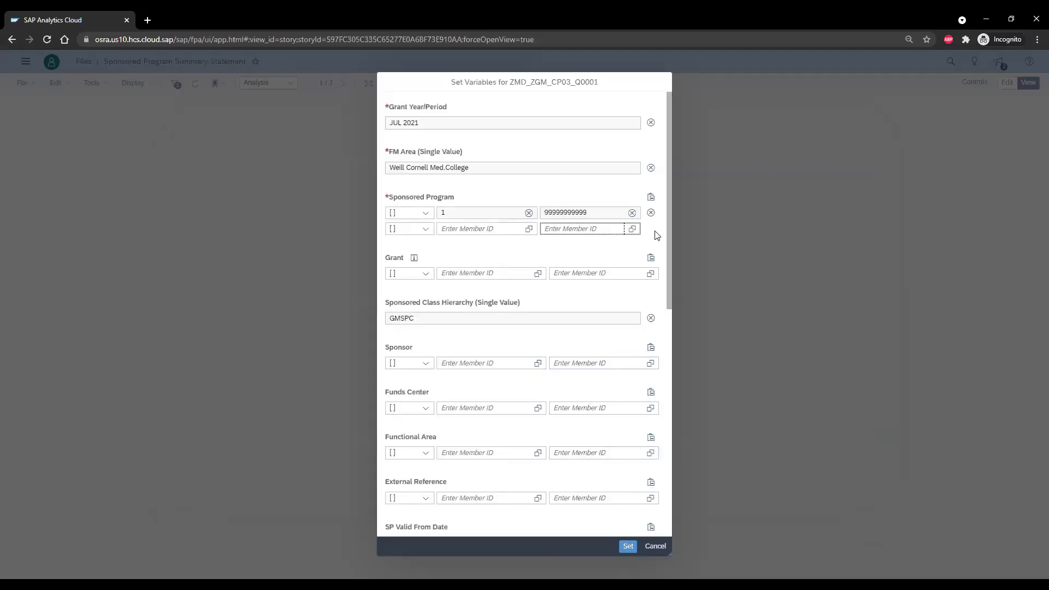
View the Sponsored Program range in its clipboard window without changing it, and run the story with the preset variables
click(650, 198)
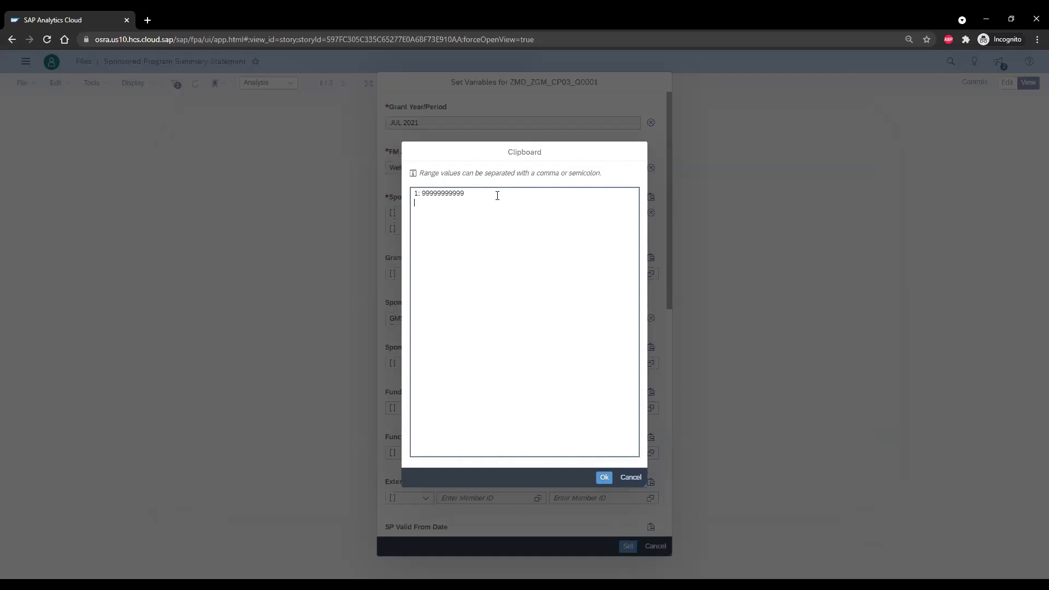
click(626, 479)
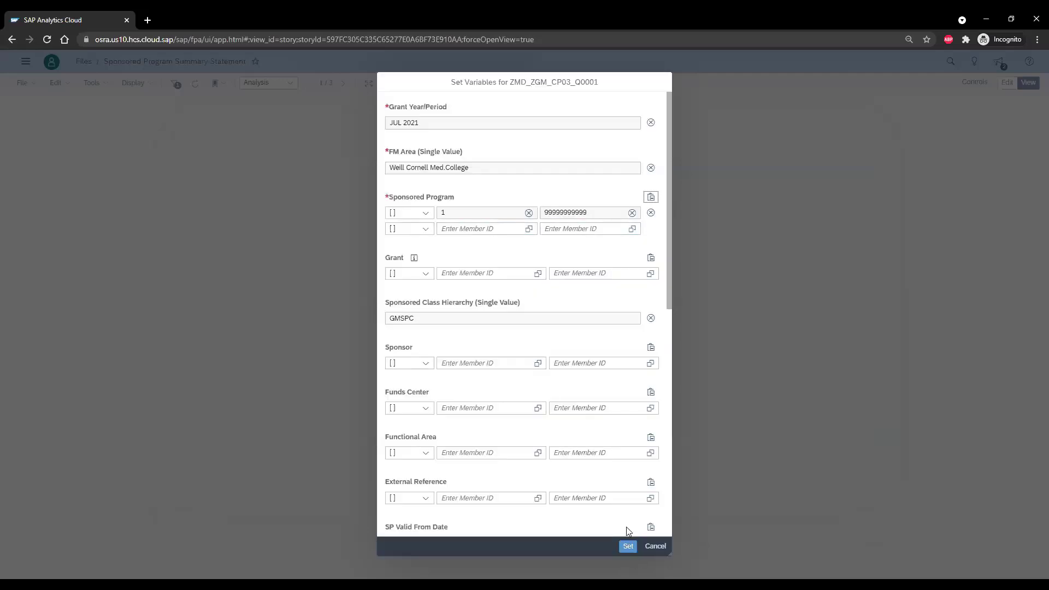
click(626, 546)
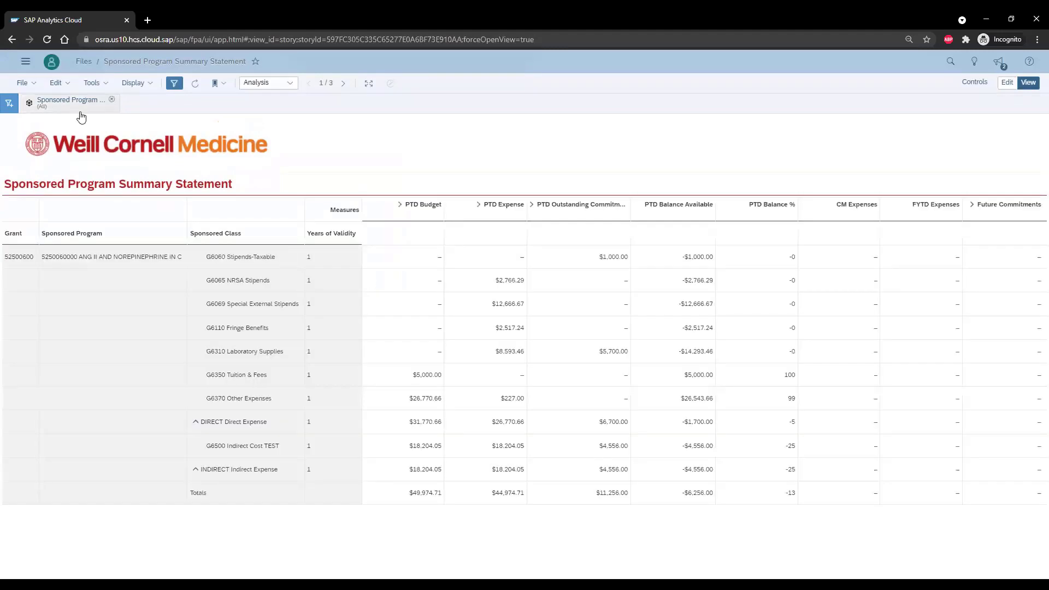
Look at the options of the story's Sponsored Program filter and remove that filter from the story
click(76, 110)
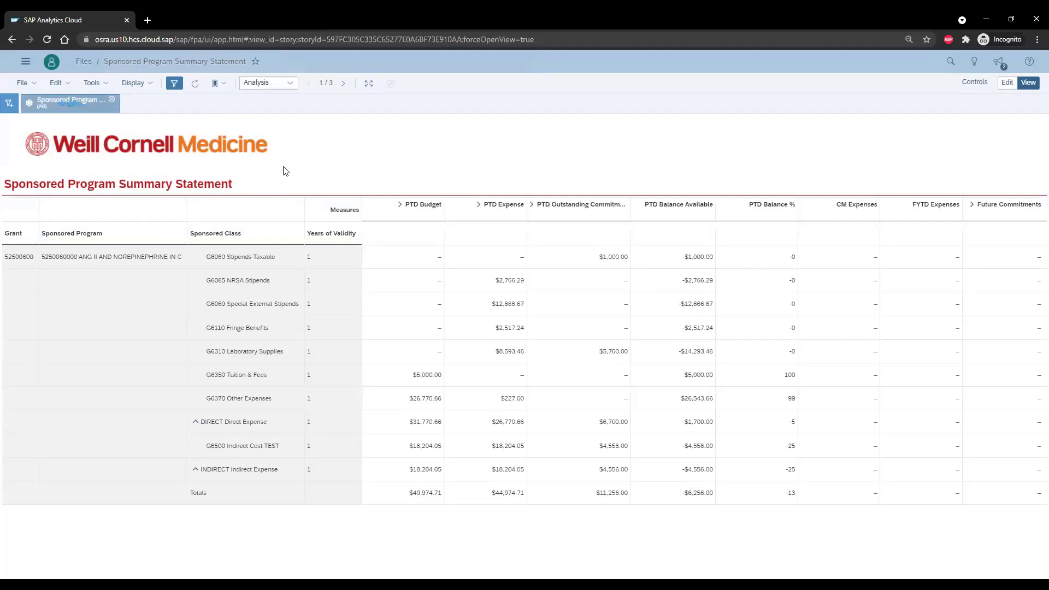
click(69, 106)
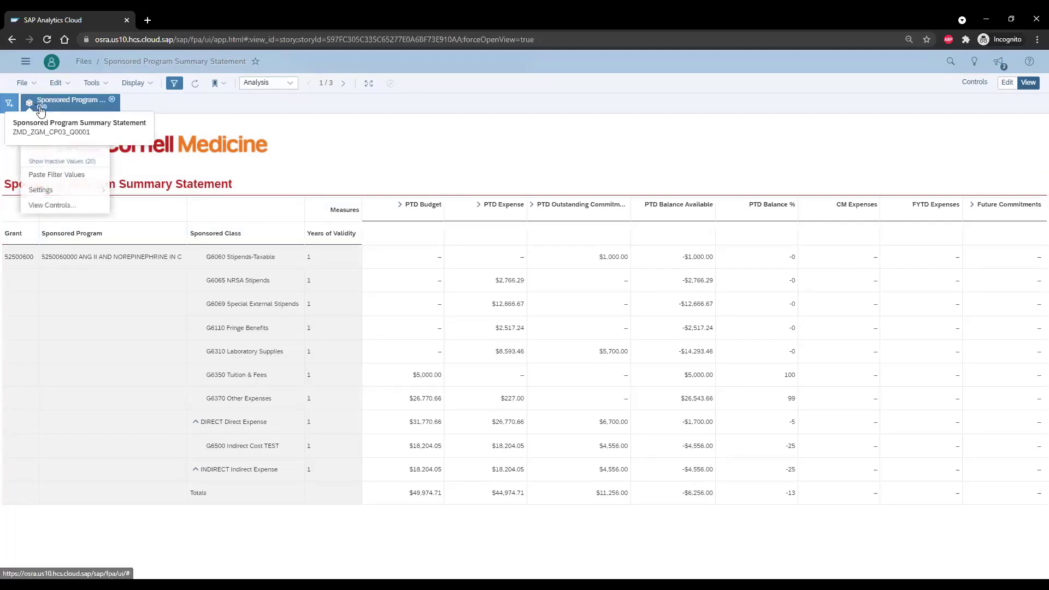
click(64, 112)
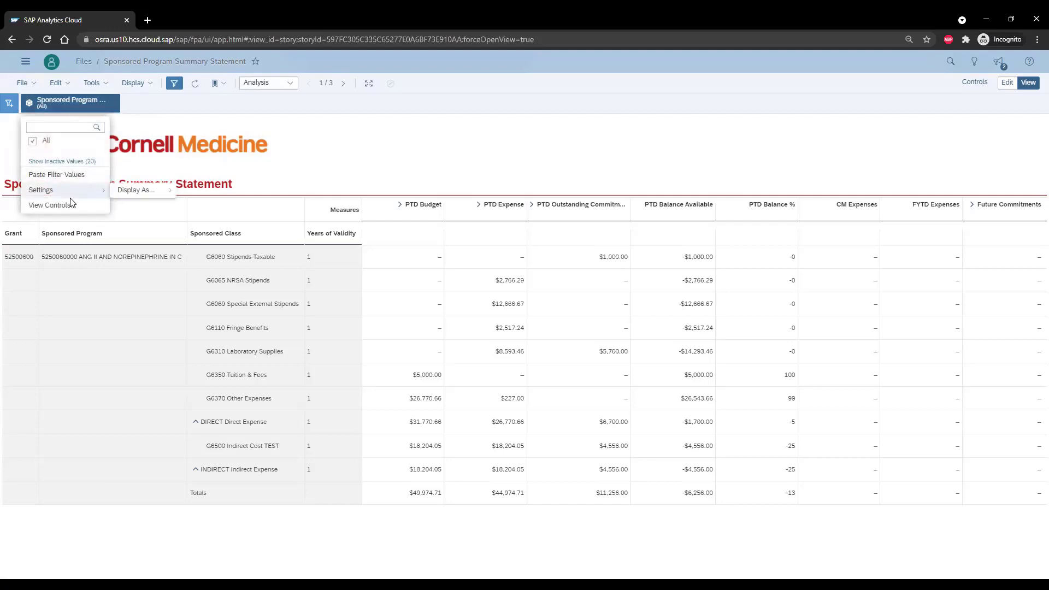
click(112, 100)
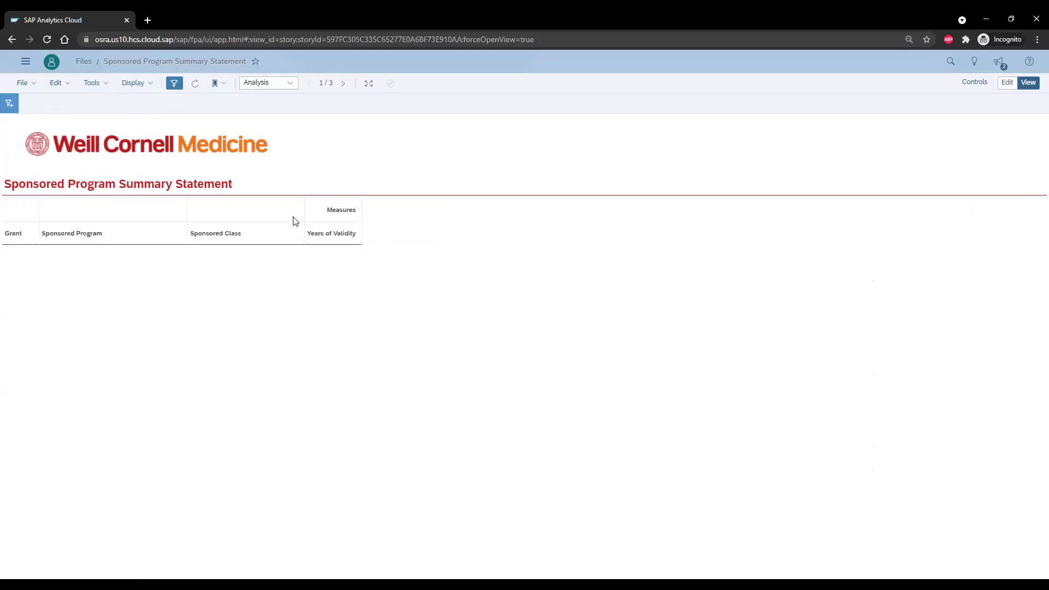
click(16, 110)
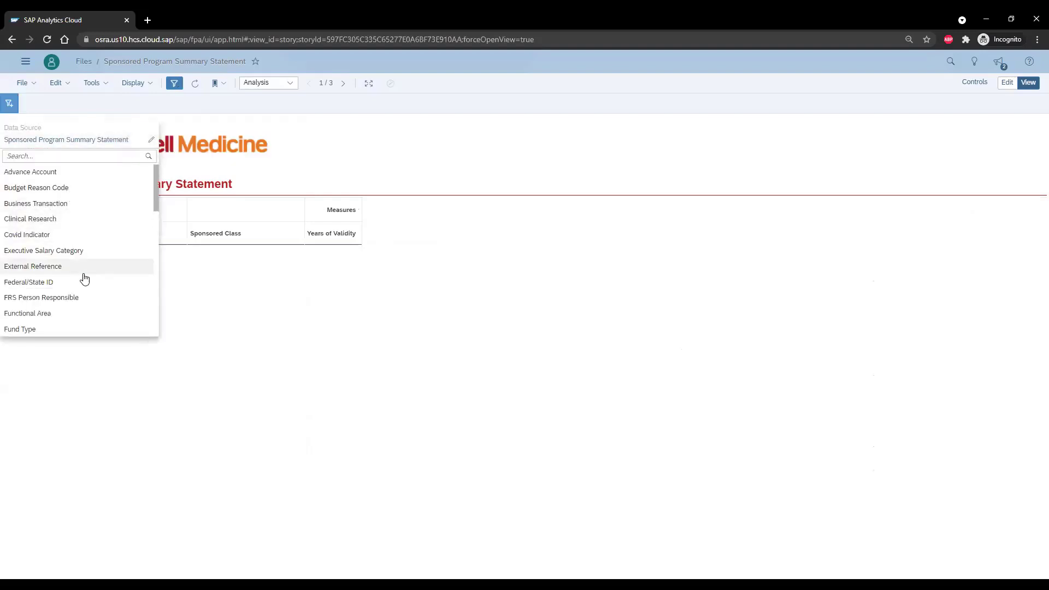
scroll(85, 279, down, 3)
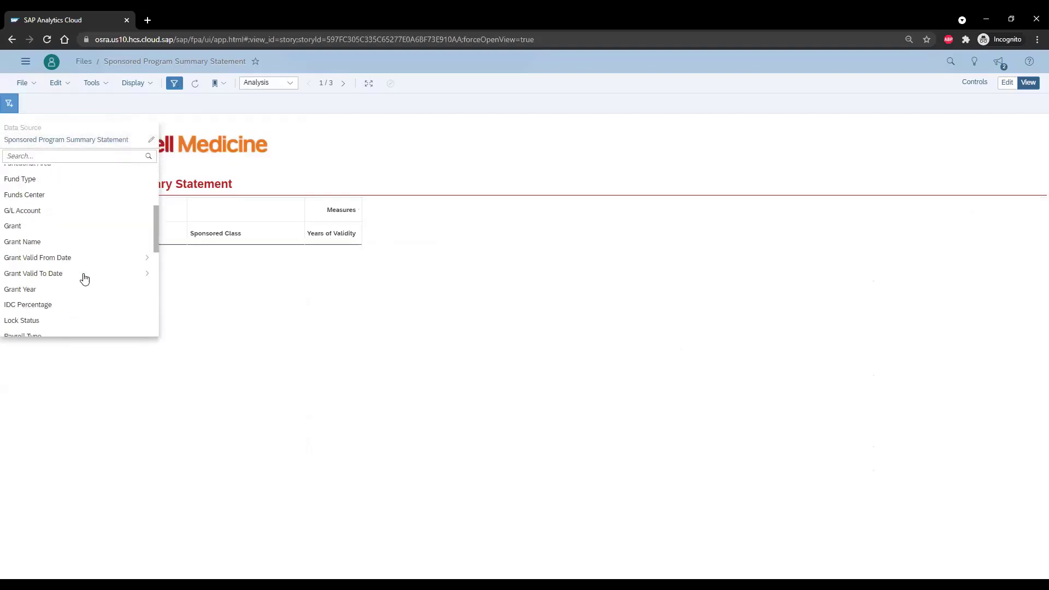
scroll(85, 279, down, 5)
click(72, 302)
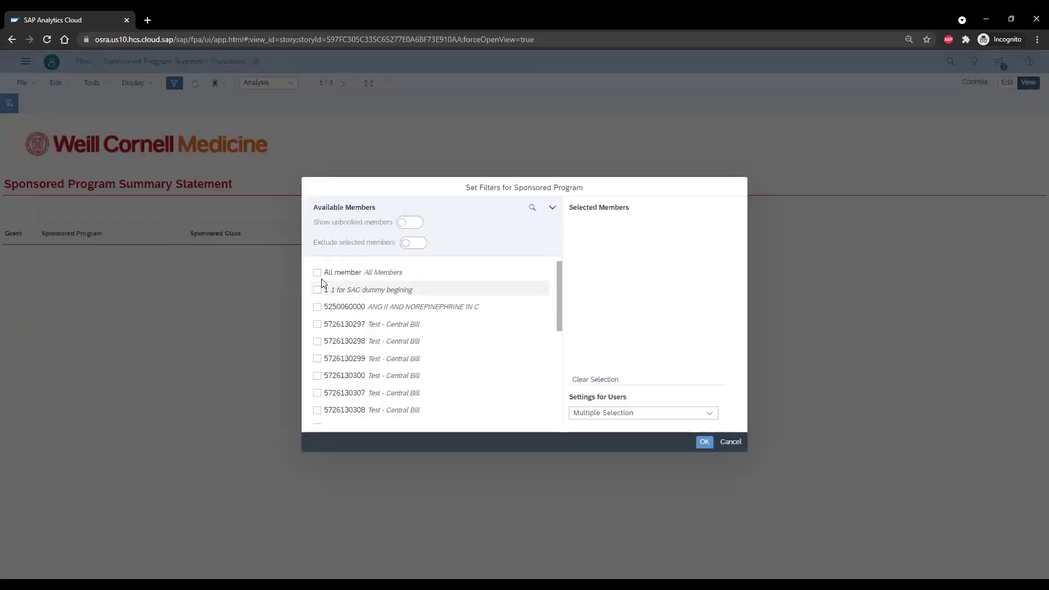
click(318, 273)
click(322, 296)
drag(560, 304, 554, 403)
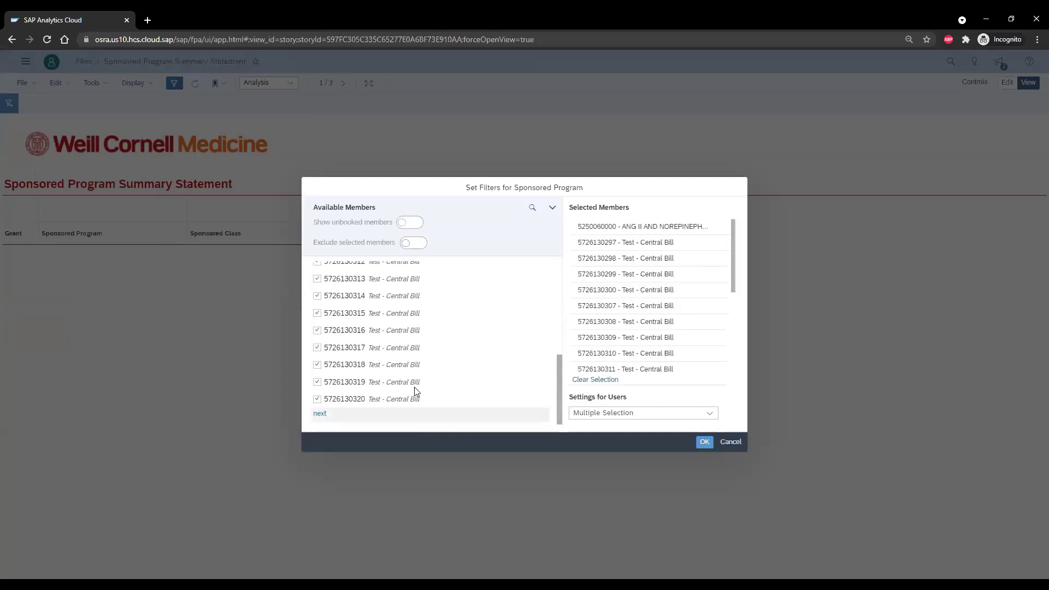
click(320, 413)
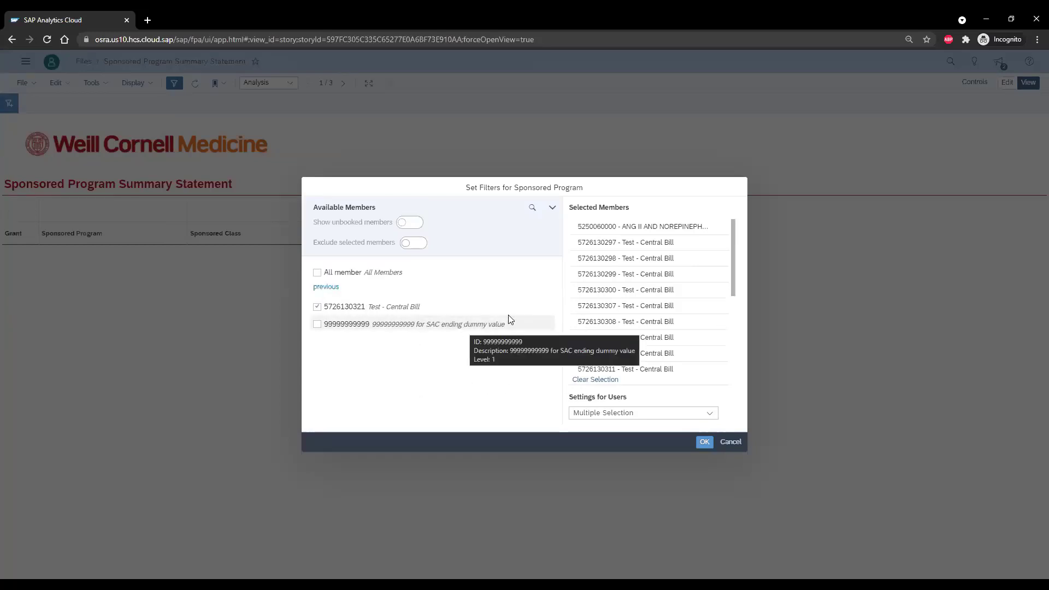
click(703, 442)
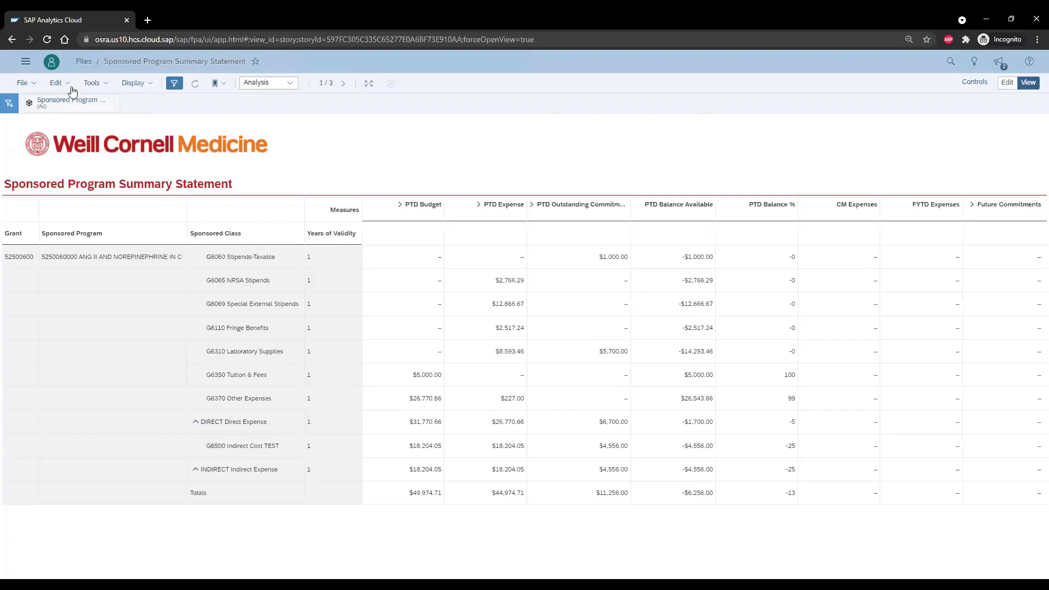
Save a copy of the story in My Personal Files under the name "Sponsored Program Summary Statement Demo"
click(25, 84)
click(42, 112)
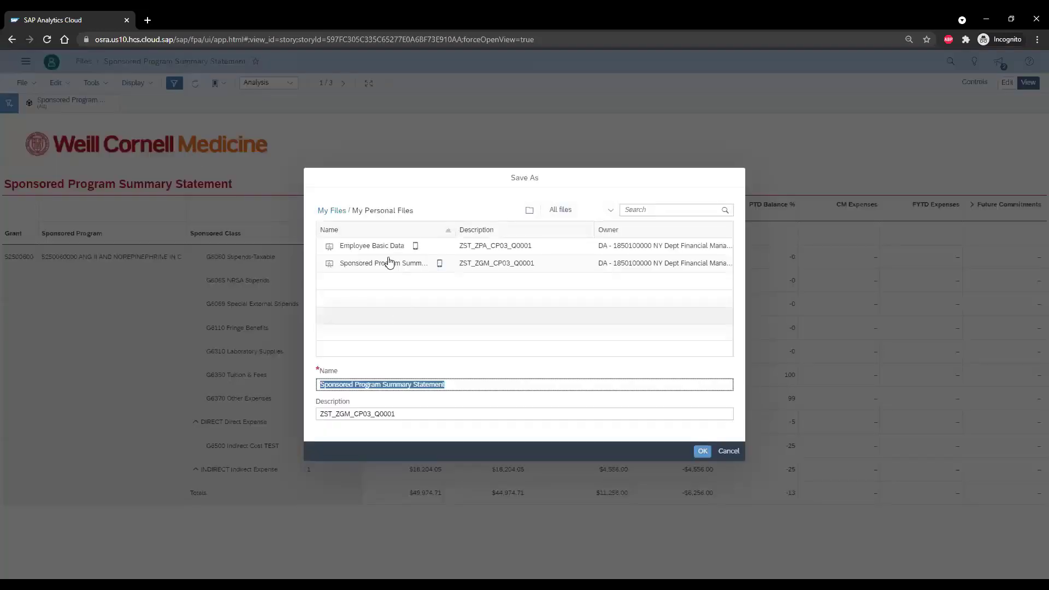
click(331, 213)
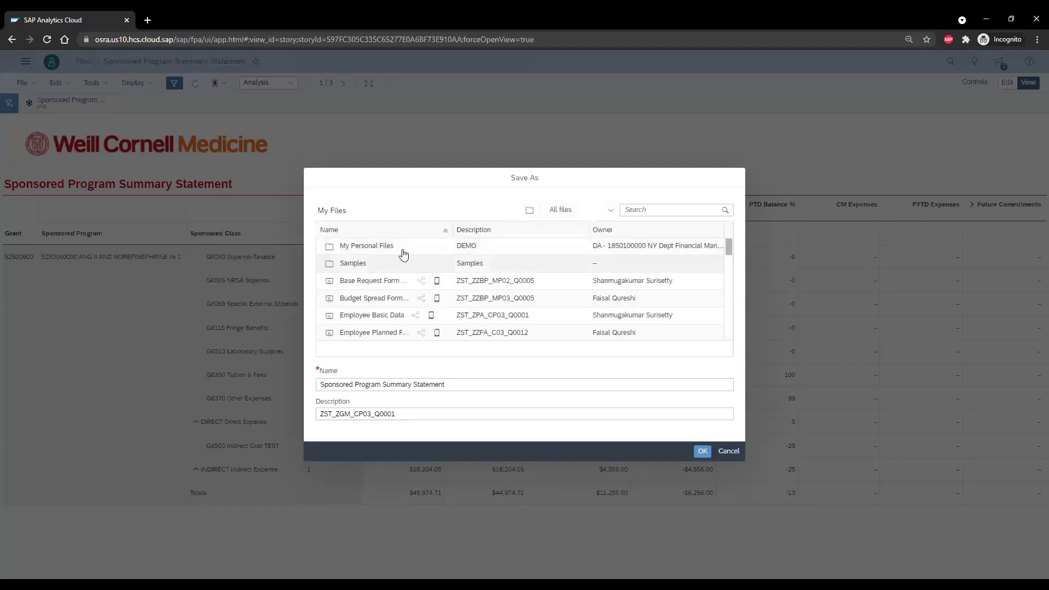
click(529, 212)
click(657, 373)
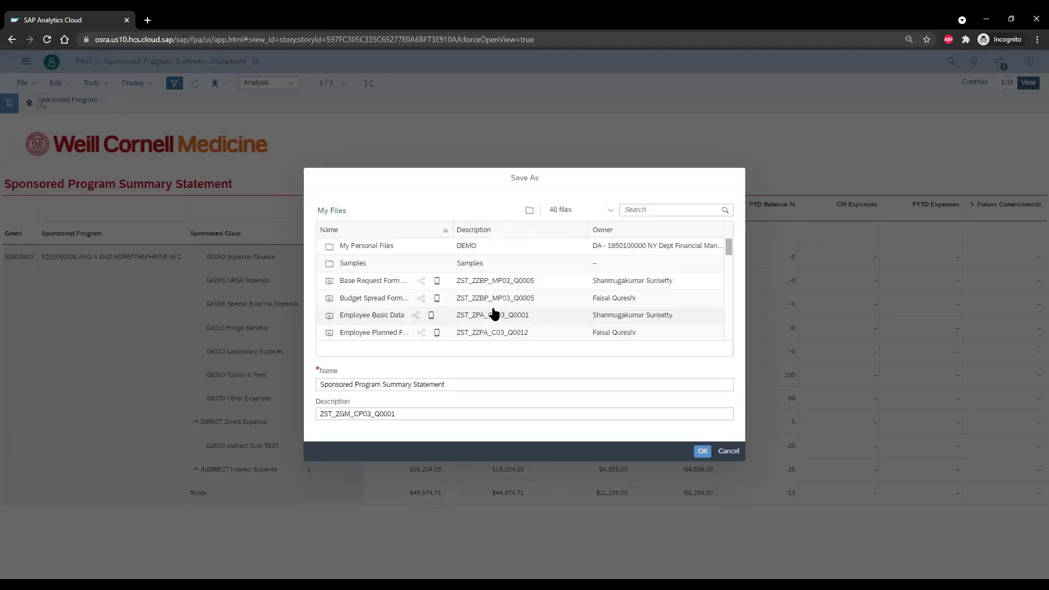
click(377, 247)
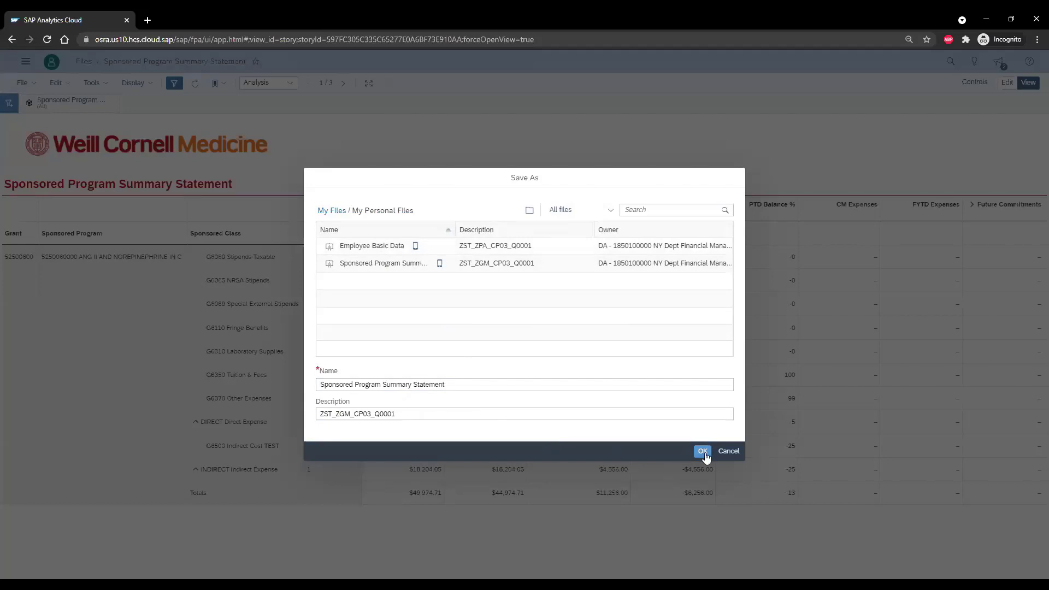
click(522, 384)
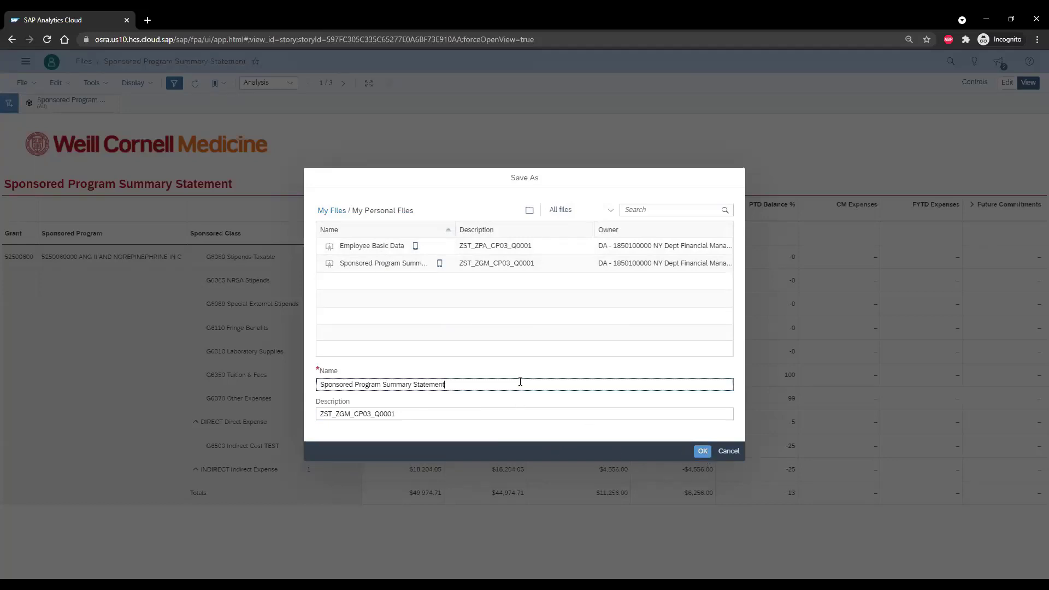
text(Demo)
click(703, 452)
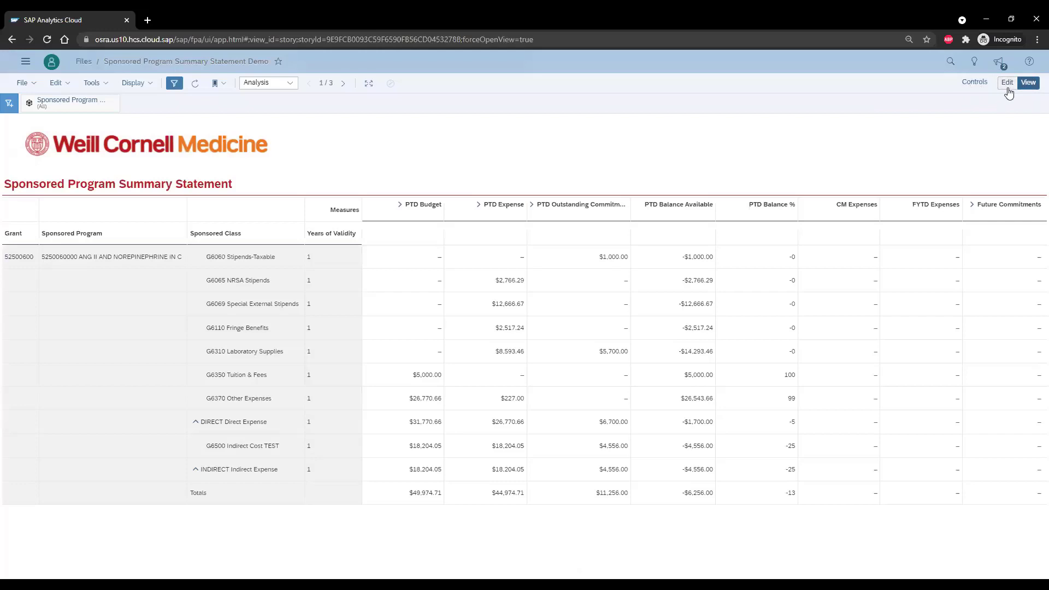
Switch the story to edit mode and show the Builder settings of the Sponsored Program Summary Statement table
click(1007, 83)
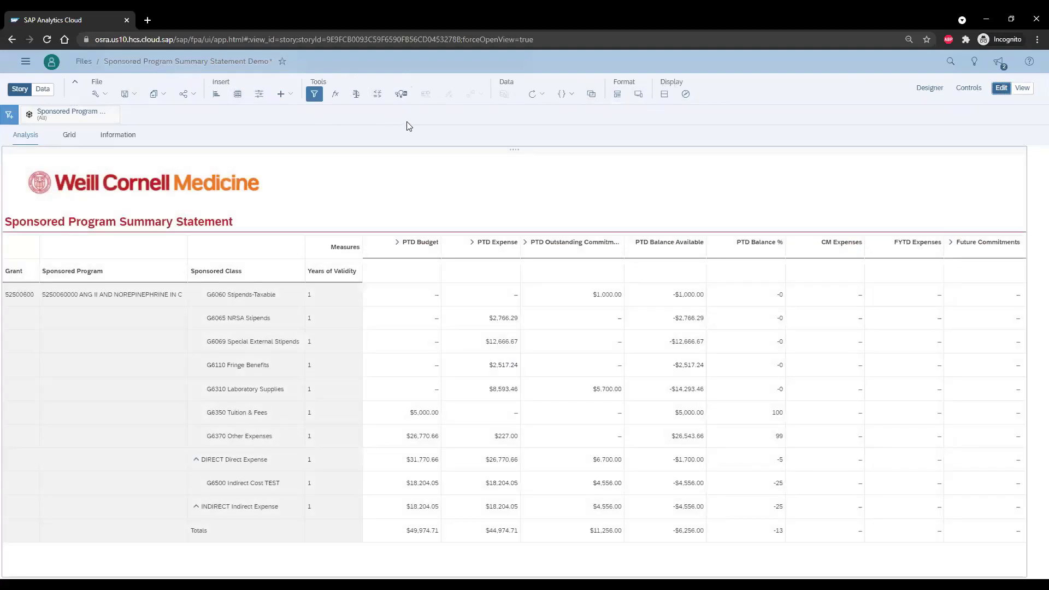
click(916, 91)
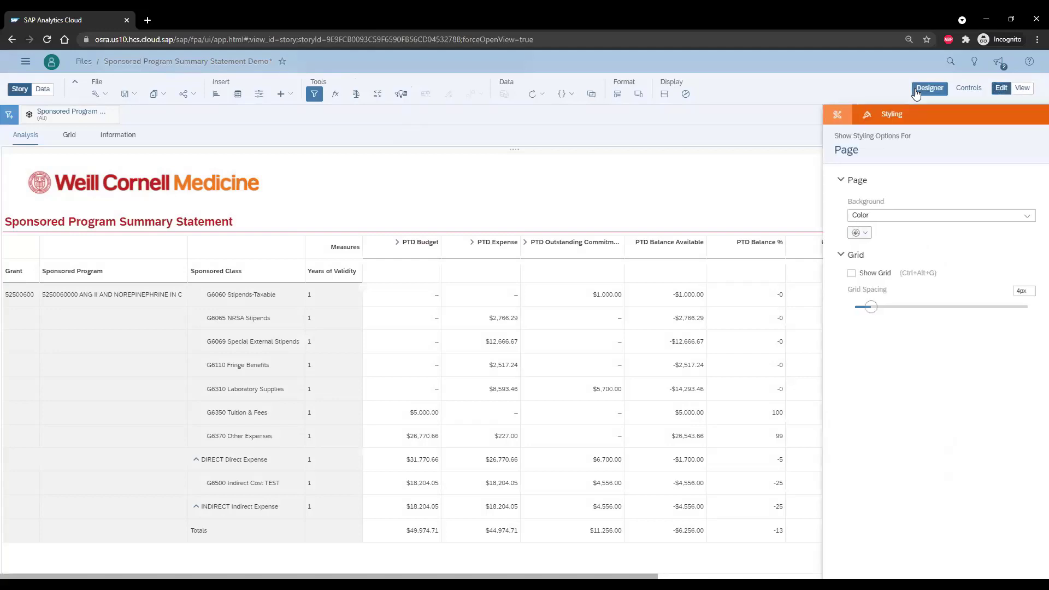
click(835, 116)
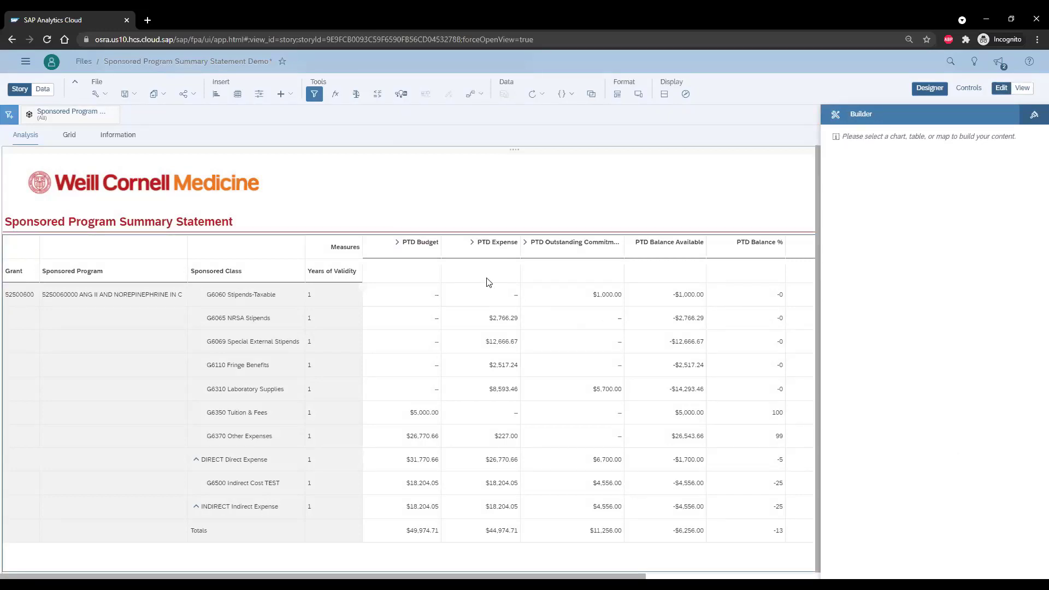
click(461, 298)
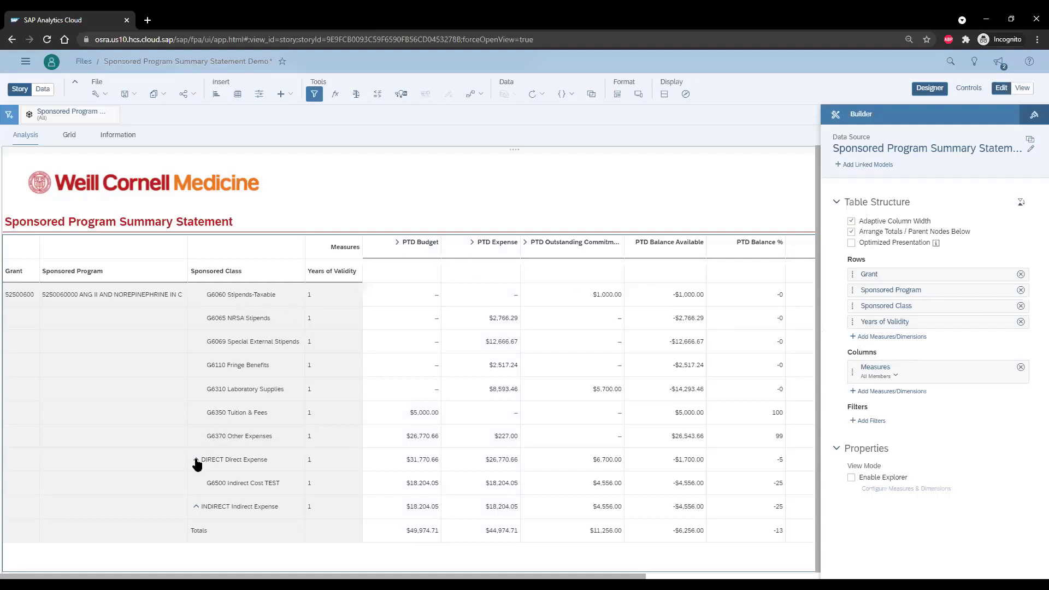
Expand the PTD Budget column to view its component measures, and collapse it again
click(397, 247)
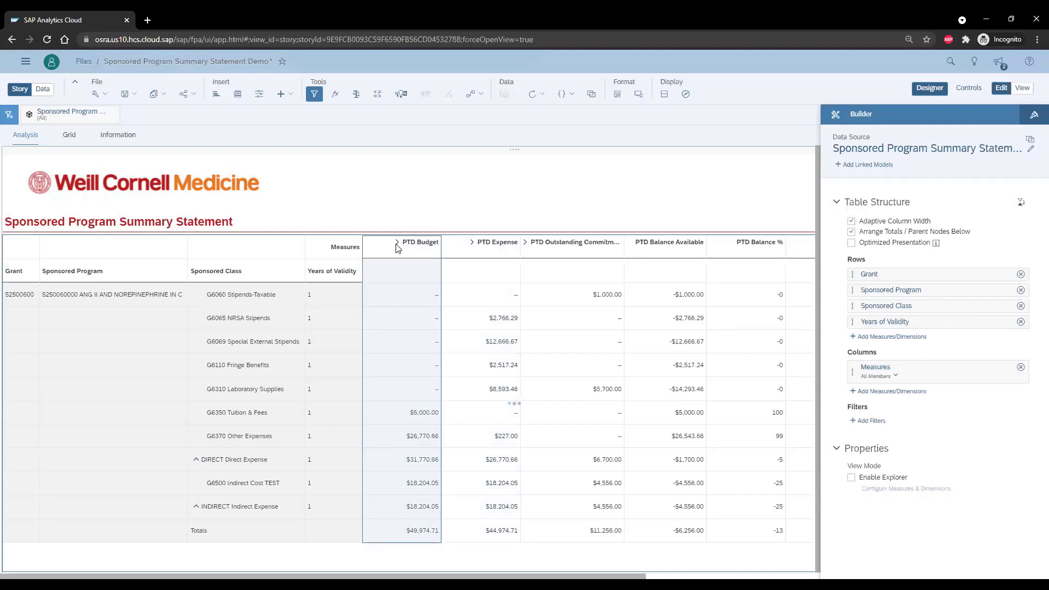
click(397, 244)
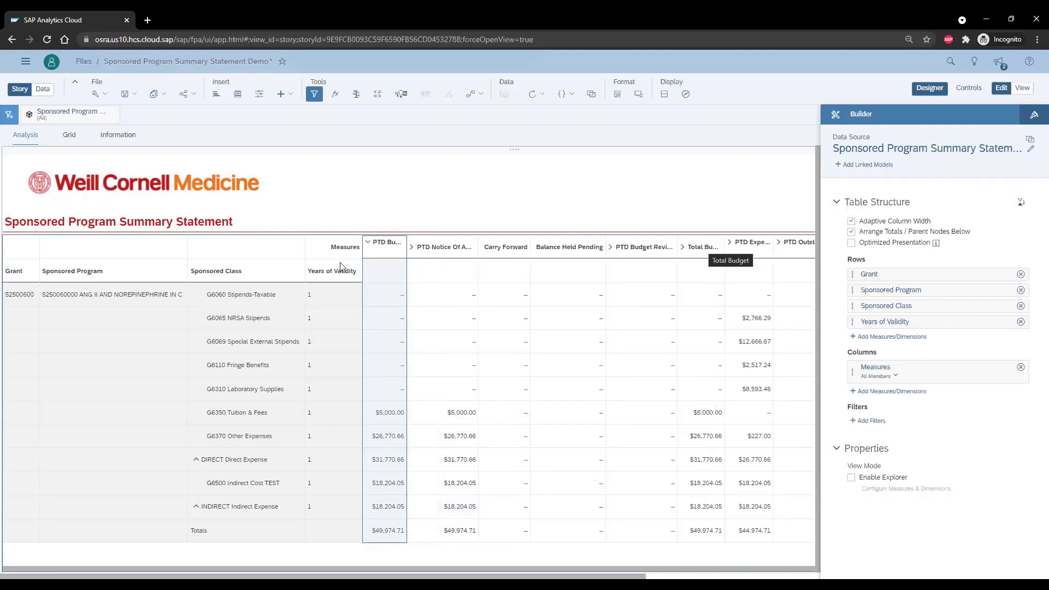
click(367, 243)
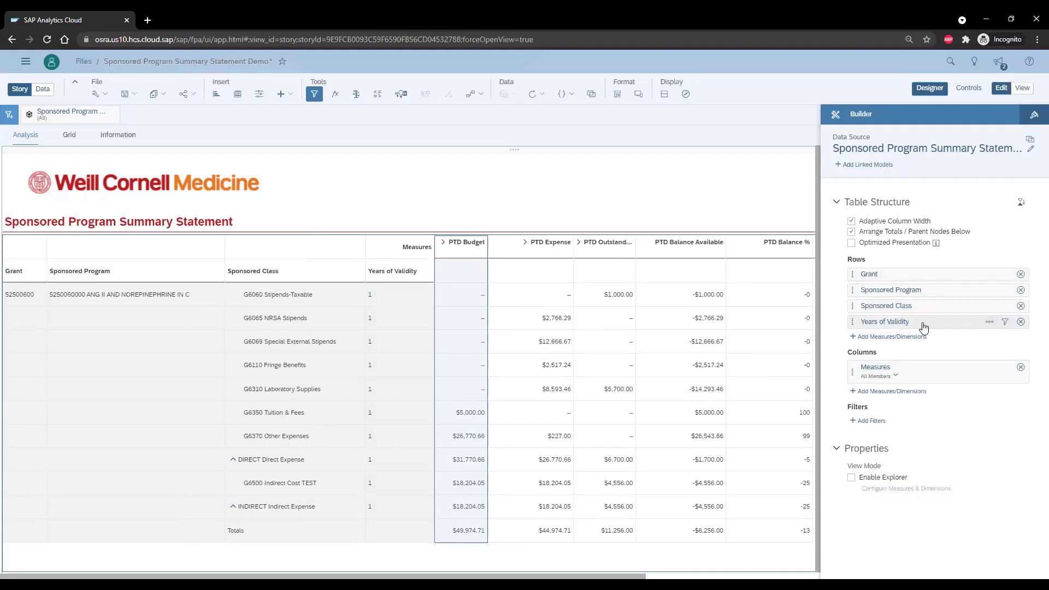
Replace the Years of Validity dimension in the table rows with SP Valid To Date
click(1020, 322)
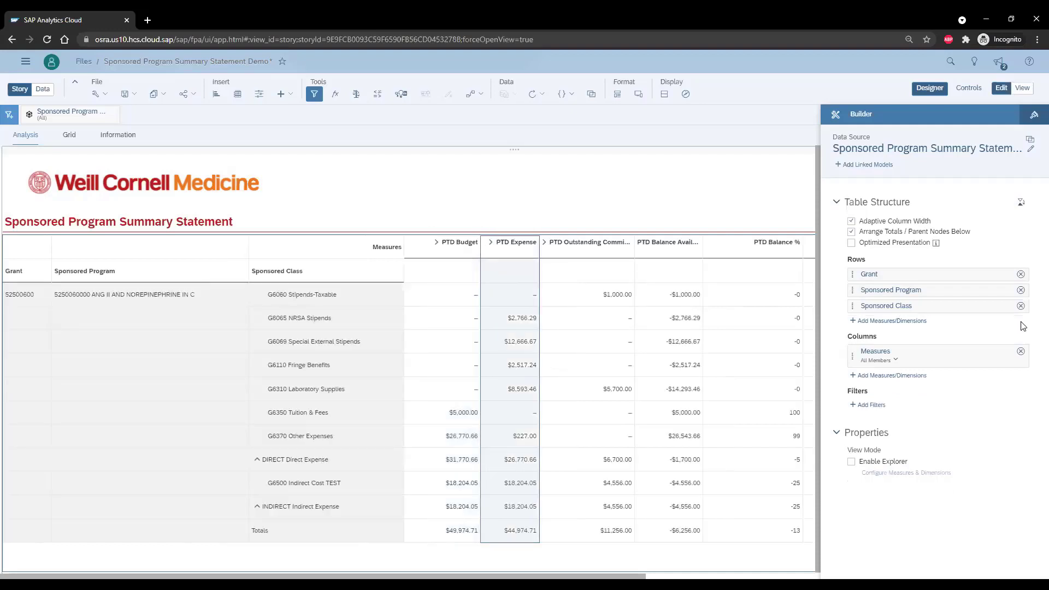
click(900, 321)
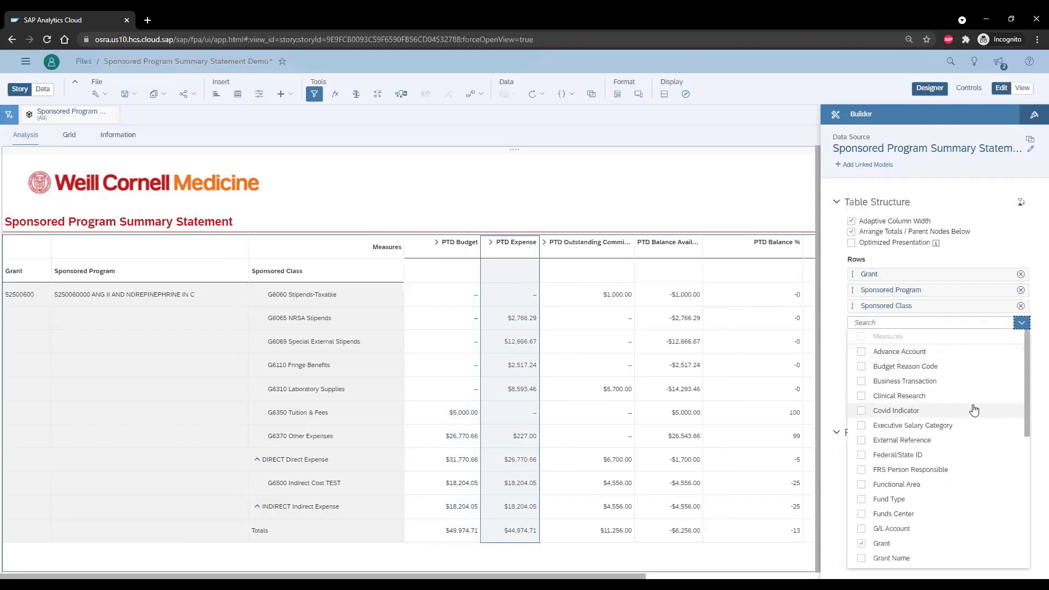
click(1033, 346)
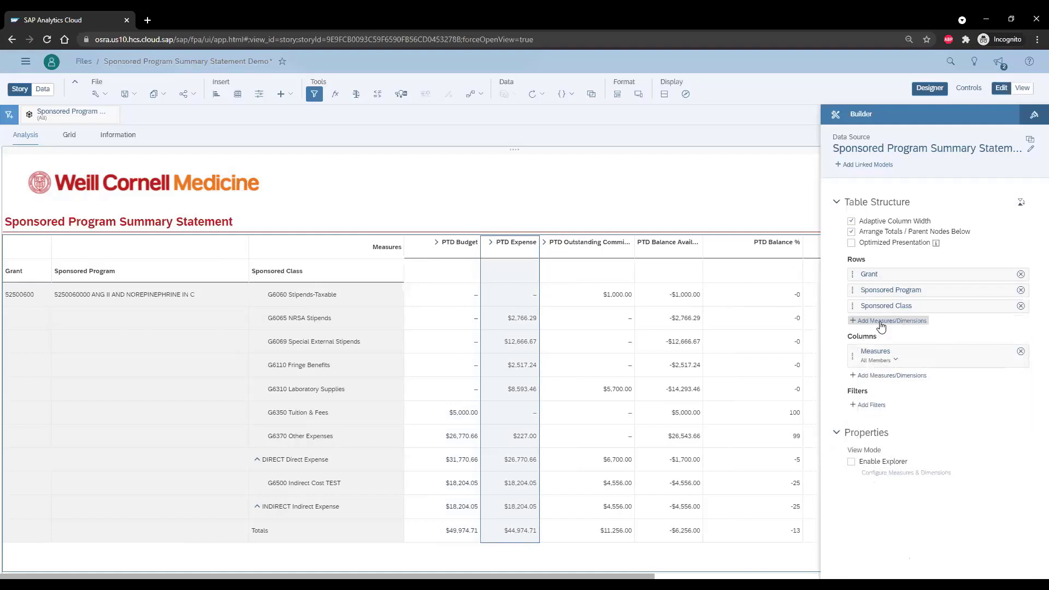
click(881, 323)
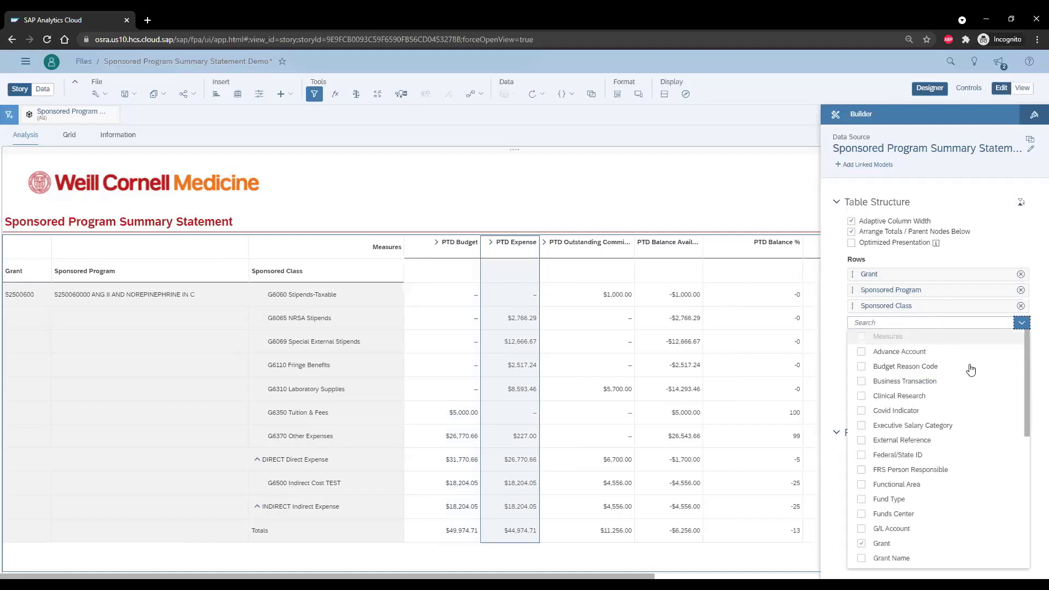
scroll(973, 372, down, 2)
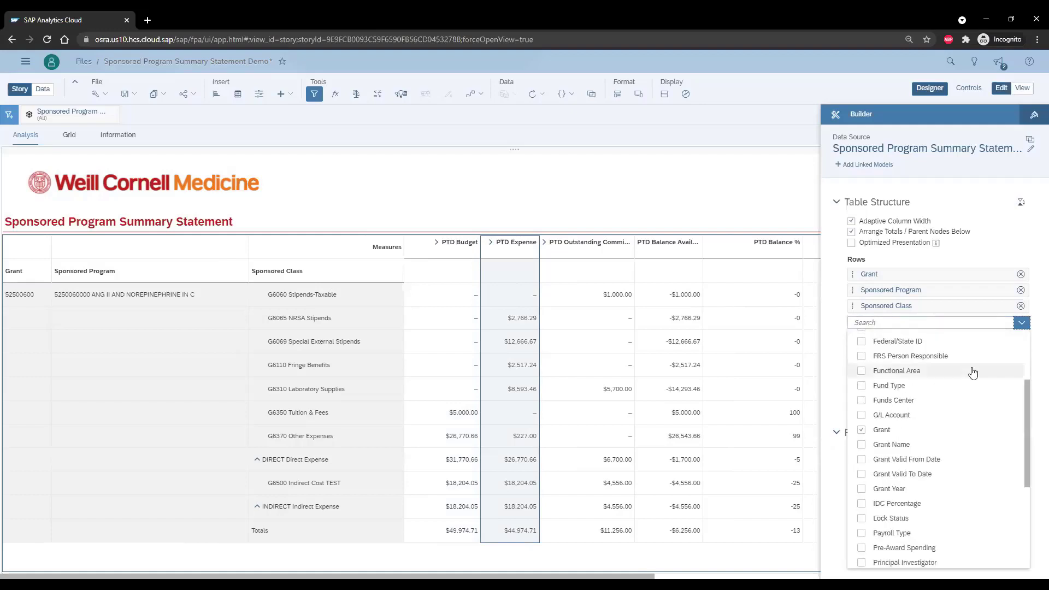
scroll(973, 372, down, 2)
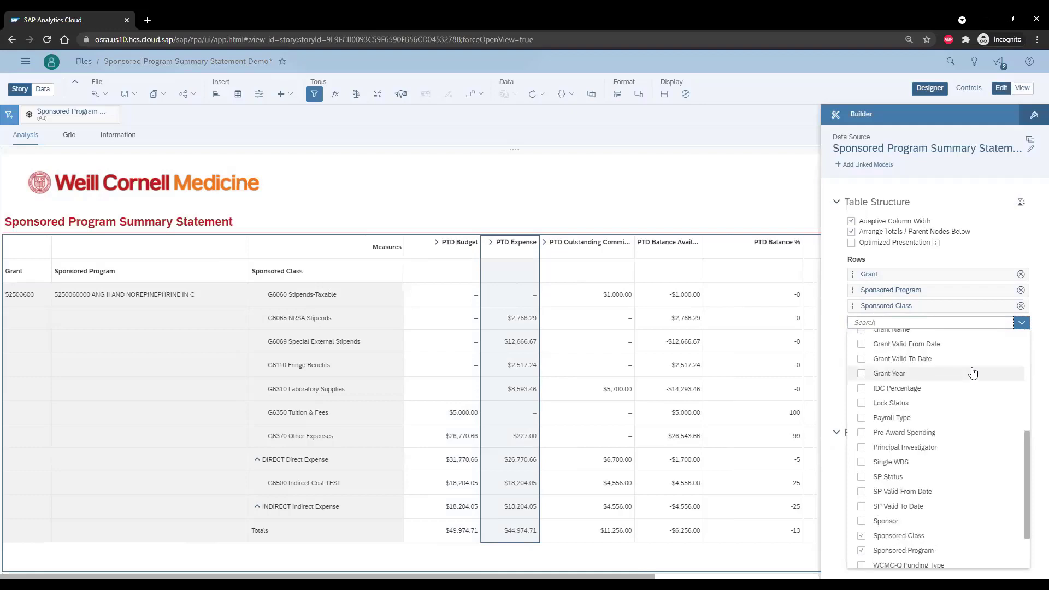
scroll(896, 445, down, 2)
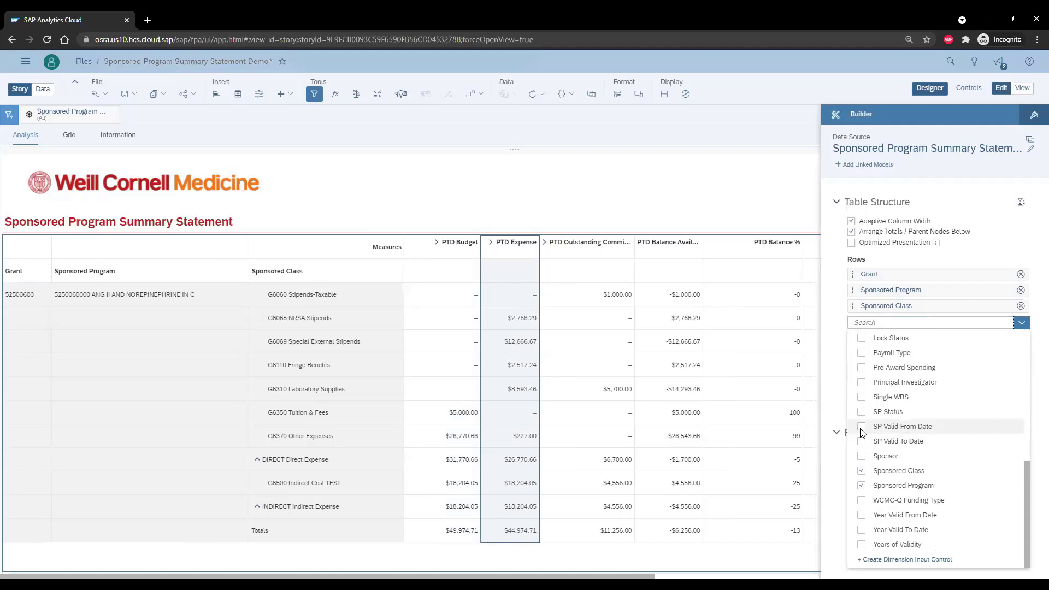
click(861, 441)
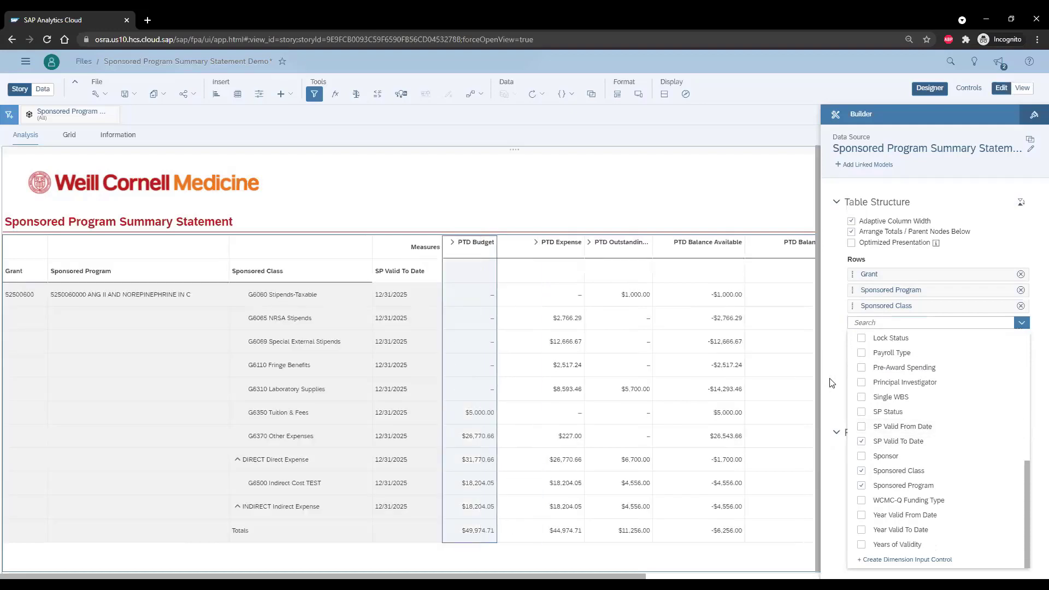
click(831, 382)
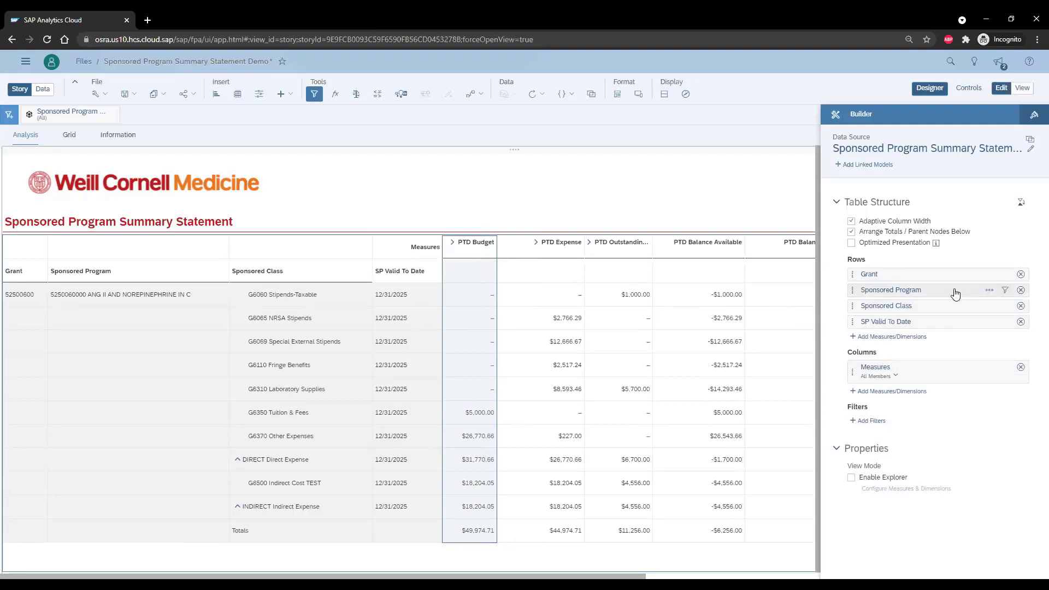
Set the display option of the Sponsored Program row dimension to ID only
click(989, 290)
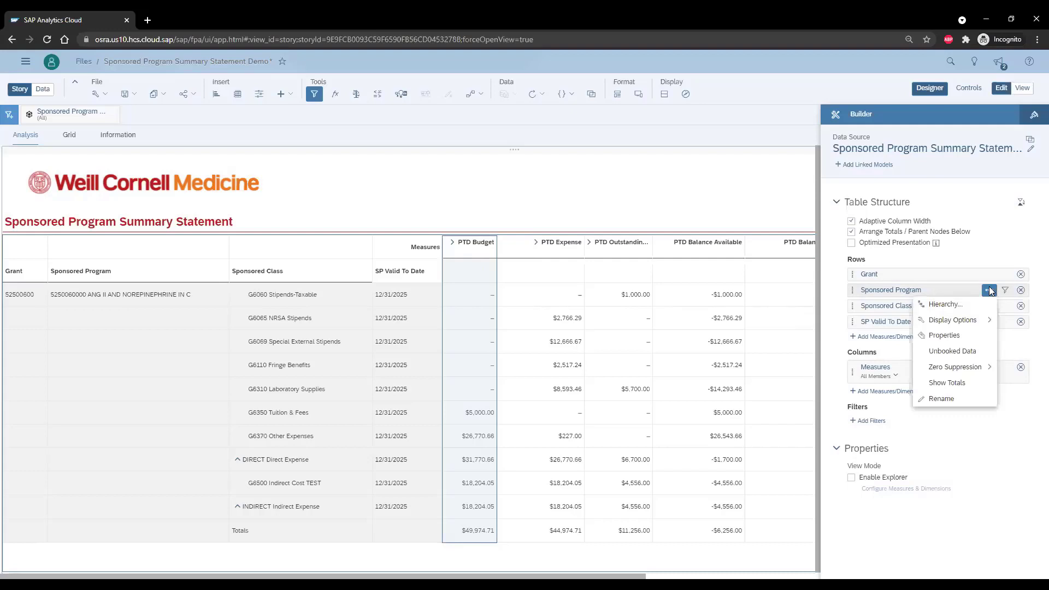
mouse_move(949, 320)
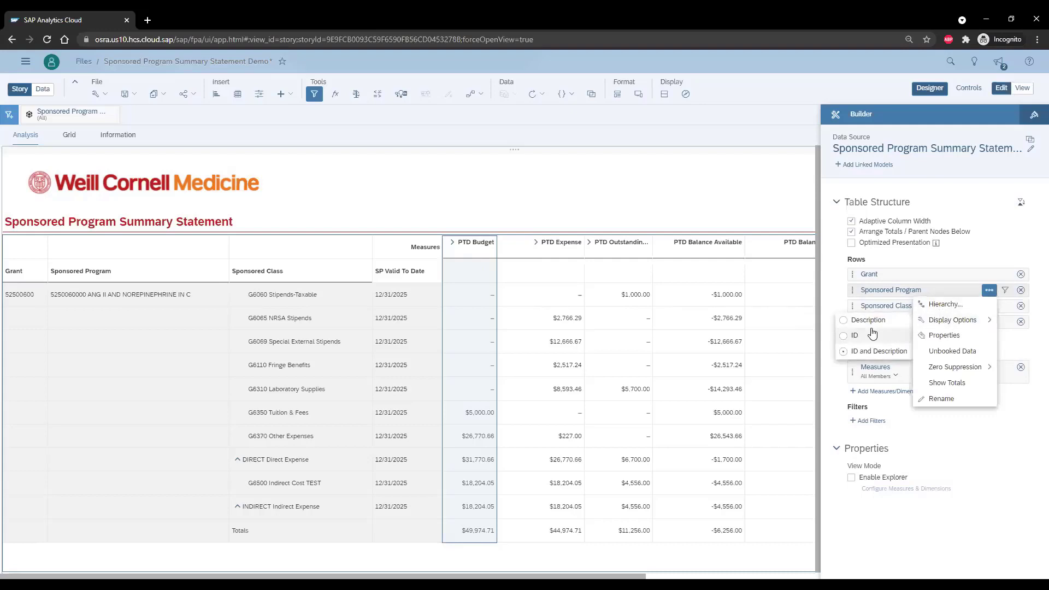
click(989, 292)
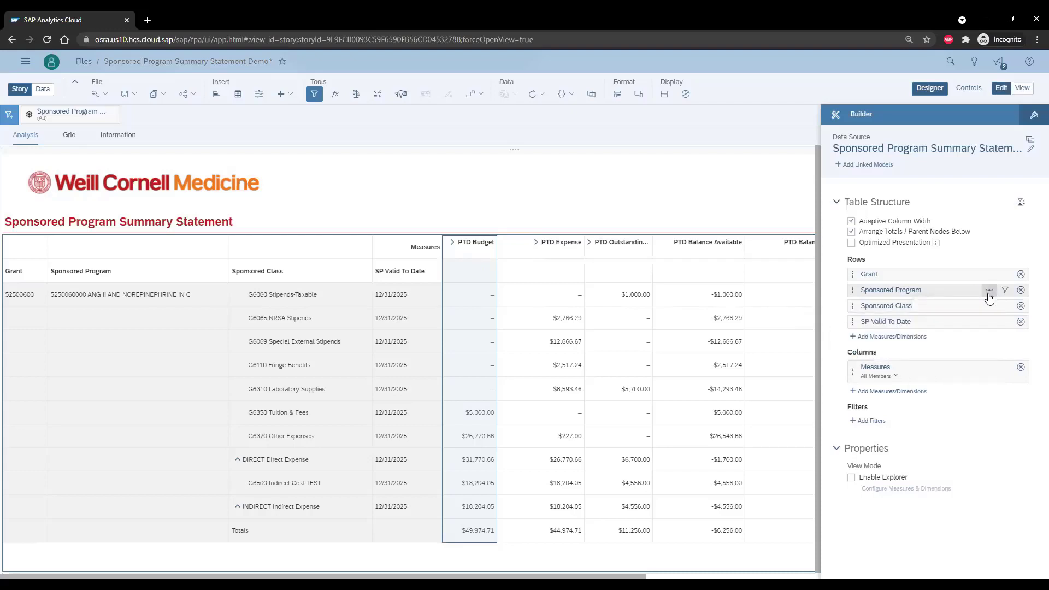
click(988, 295)
mouse_move(953, 320)
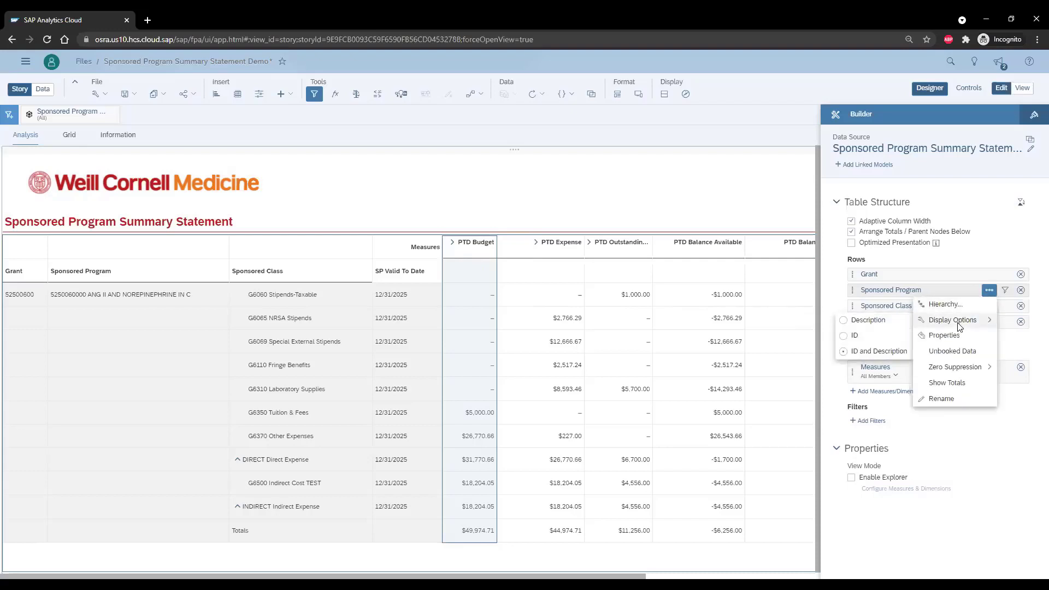
click(892, 336)
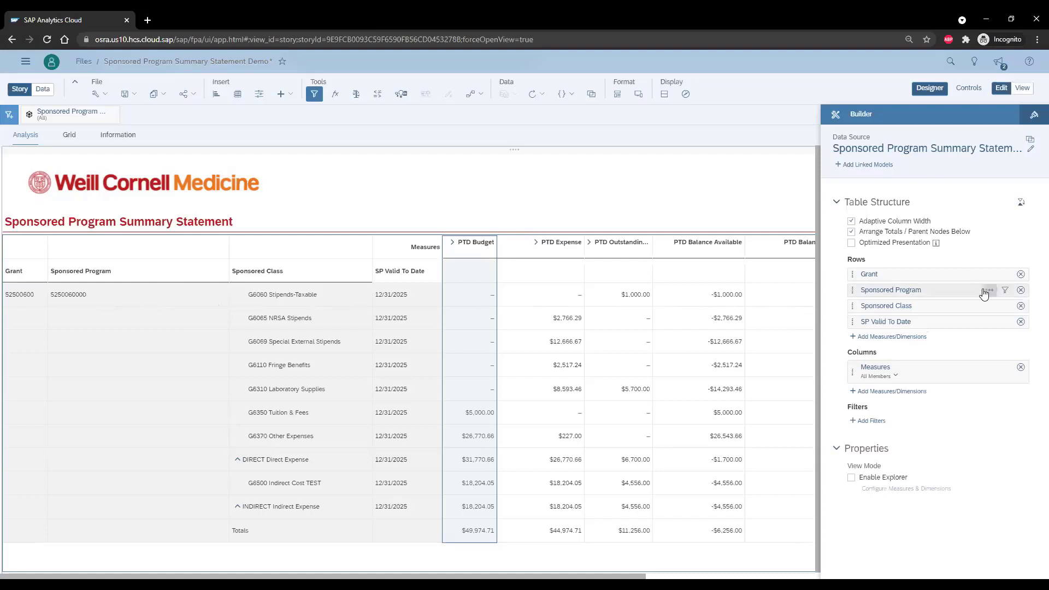
Make the Description property of the Sponsored Program dimension visible as its own column in the table
click(986, 290)
mouse_move(972, 320)
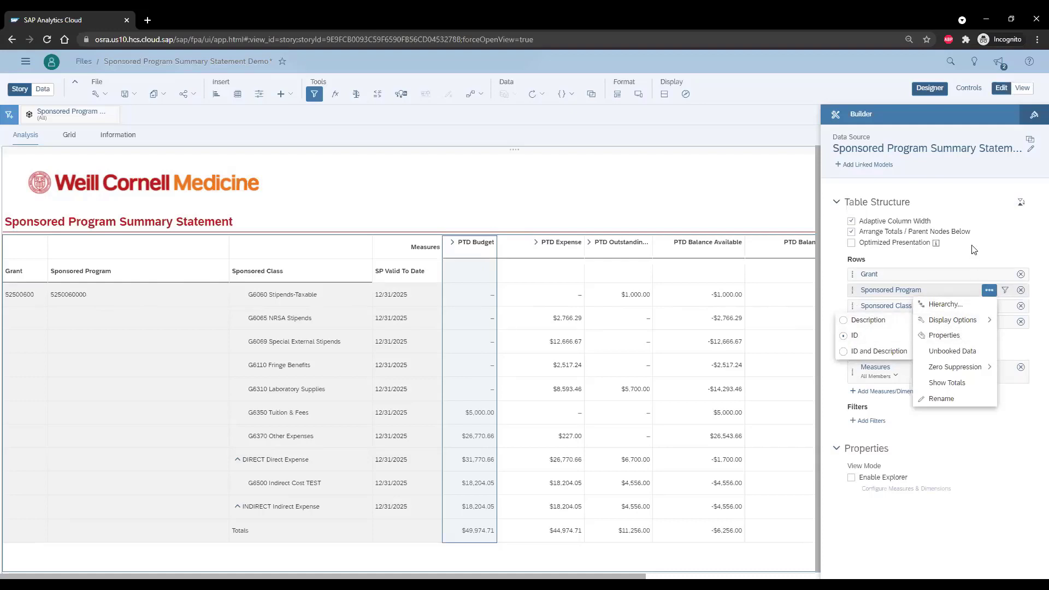
click(986, 291)
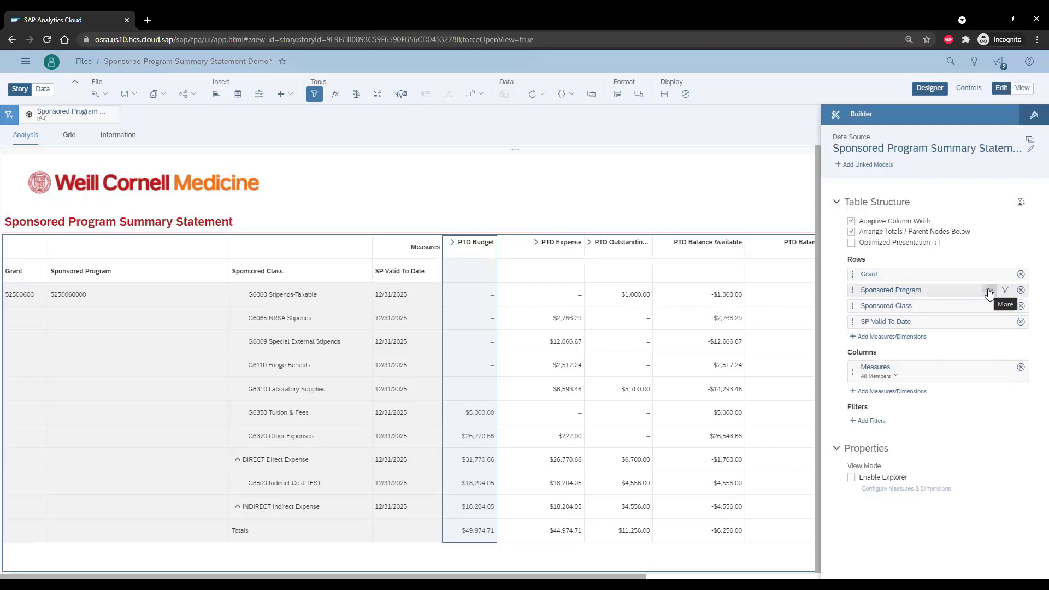
click(989, 293)
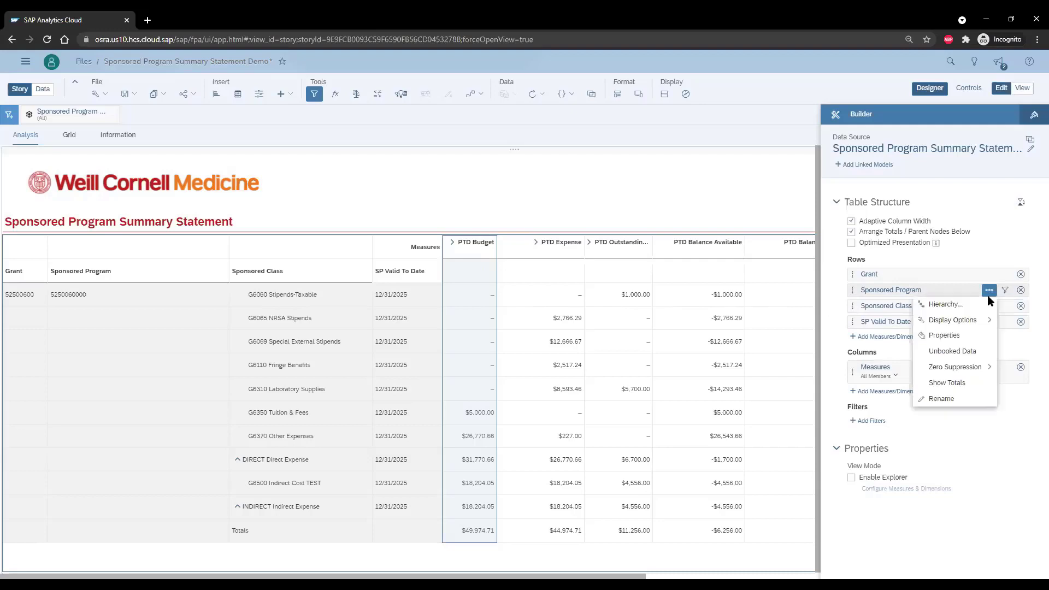
click(952, 336)
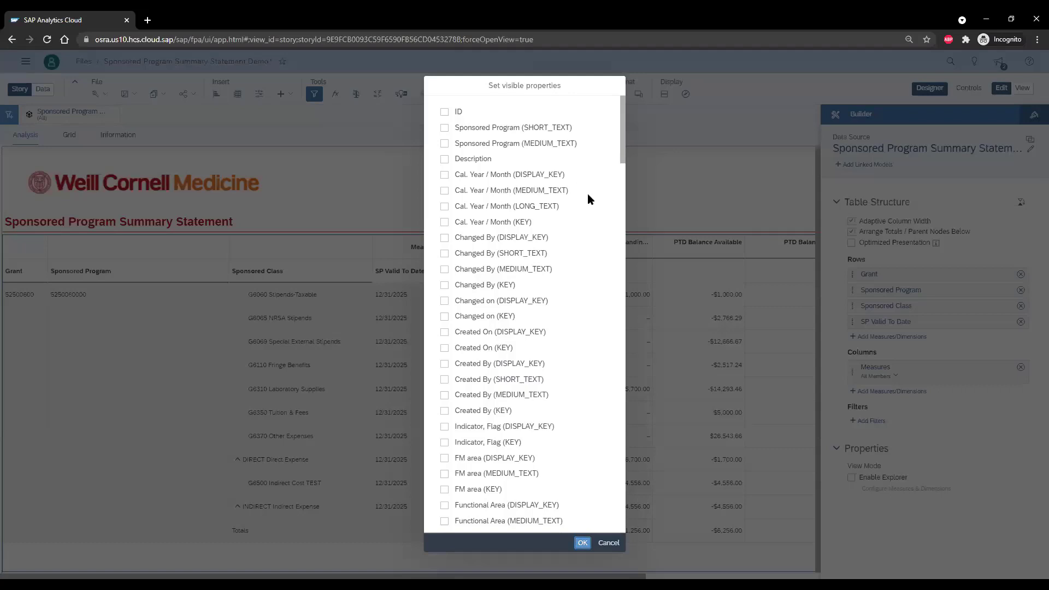
scroll(578, 192, down, 4)
scroll(578, 192, up, 4)
scroll(496, 160, down, 5)
scroll(496, 160, up, 5)
click(446, 160)
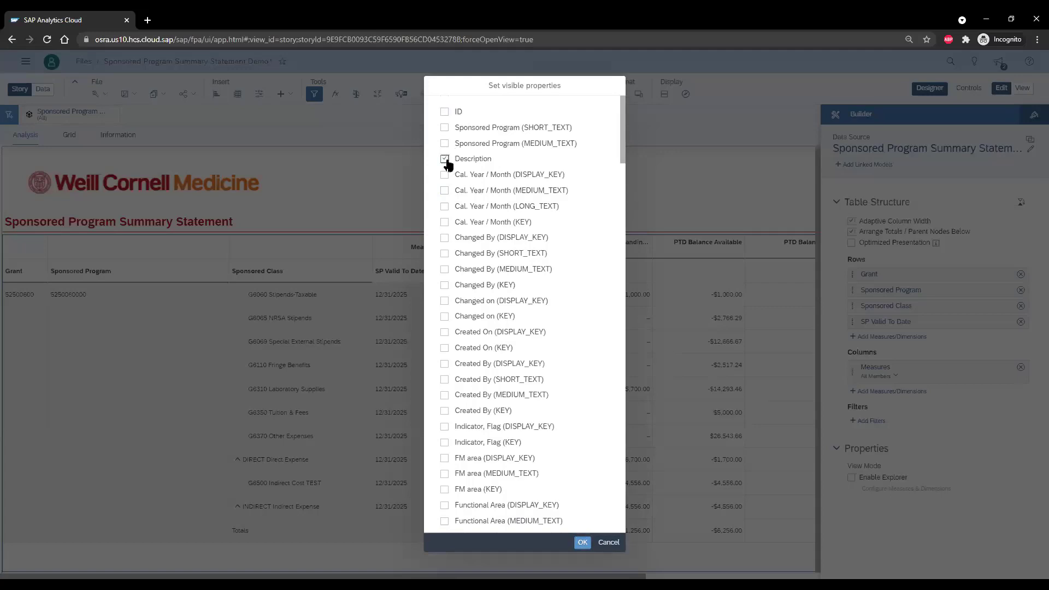
click(582, 542)
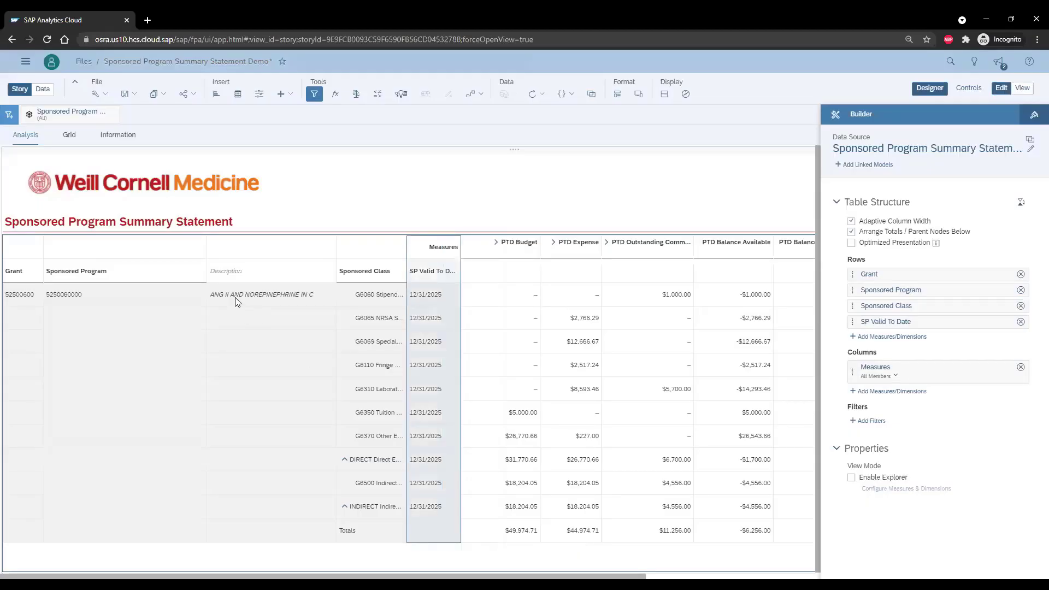
click(235, 300)
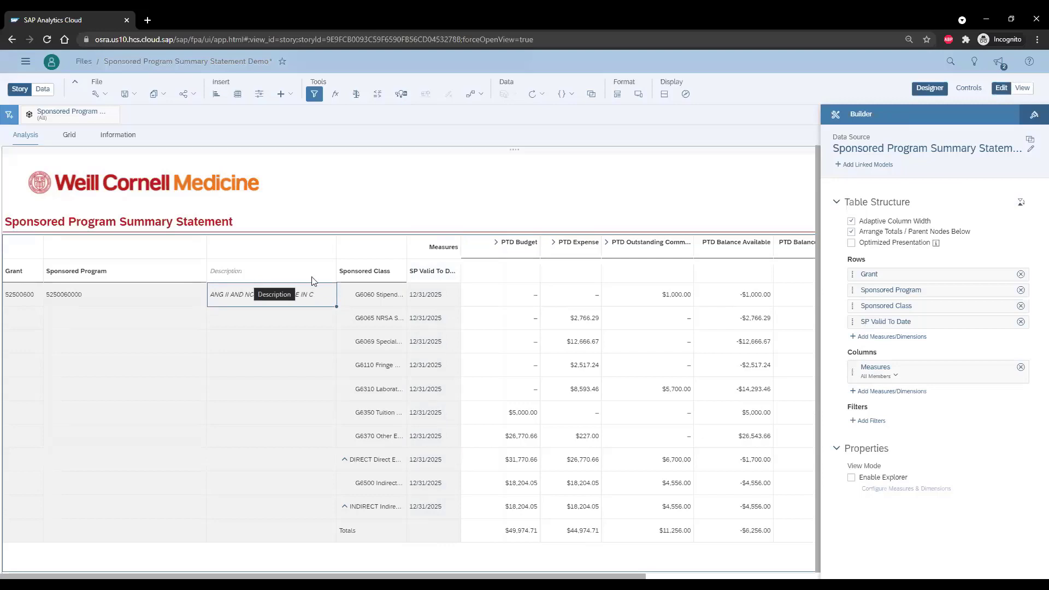
Collapse the DIRECT Direct Expense and INDIRECT Indirect Expense nodes in the Sponsored Class column
click(381, 293)
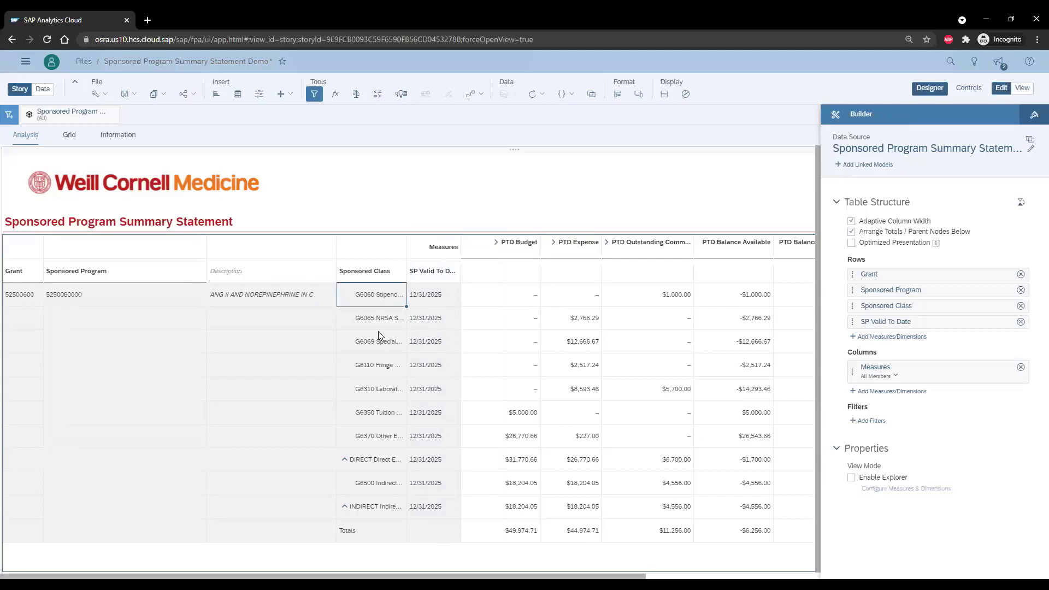
click(345, 459)
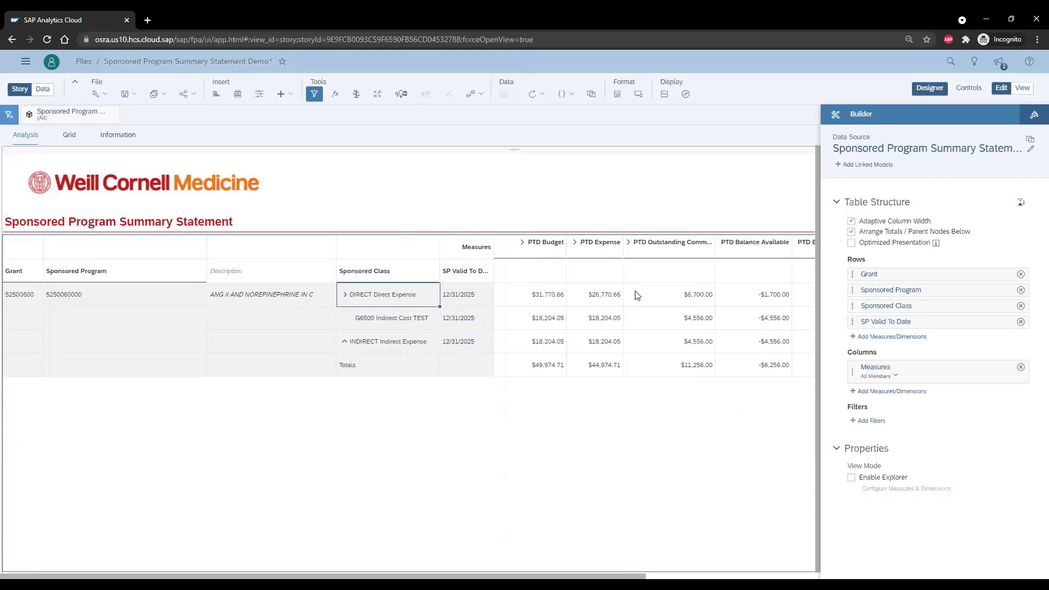
click(344, 342)
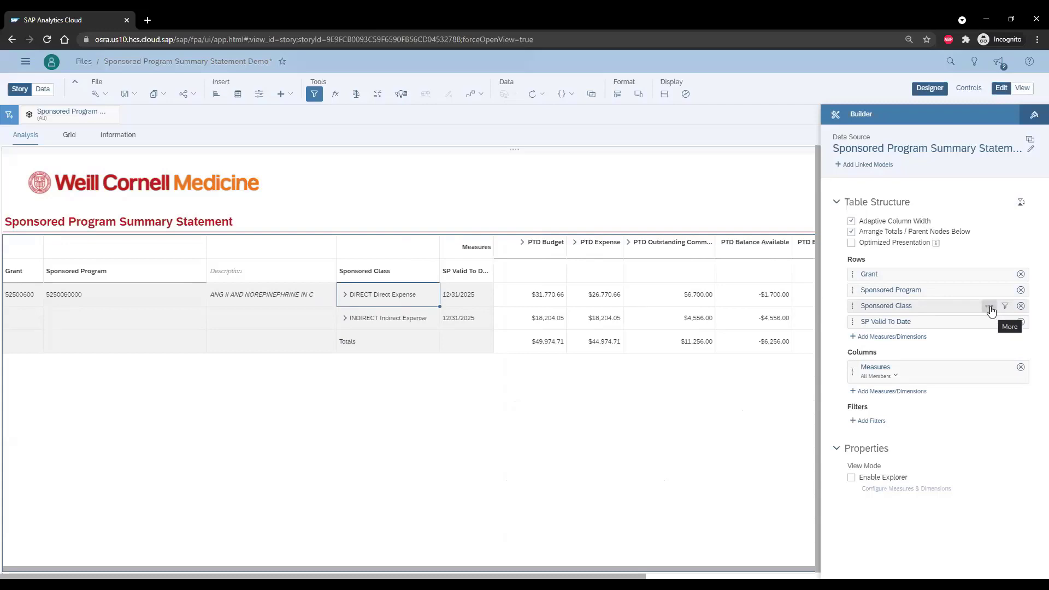
Set the hierarchy of the Sponsored Class row dimension to Flat presentation
click(990, 307)
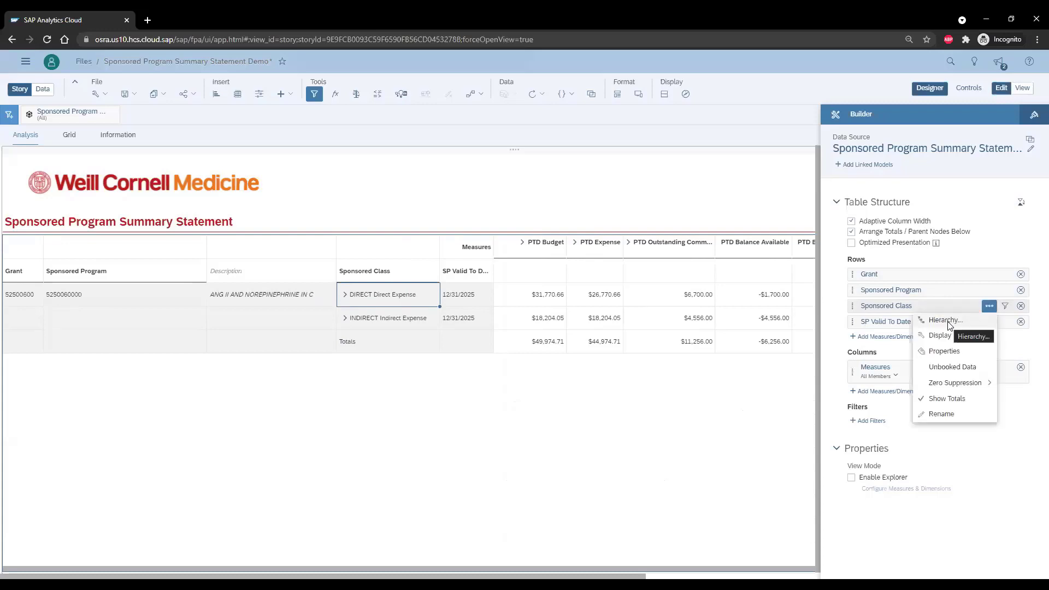
click(947, 321)
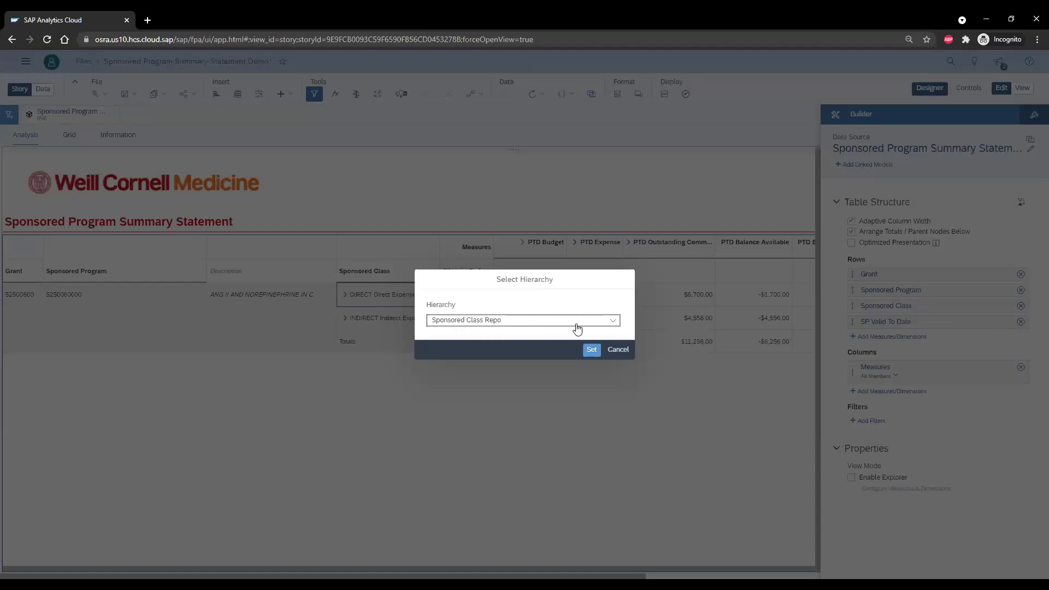
click(613, 325)
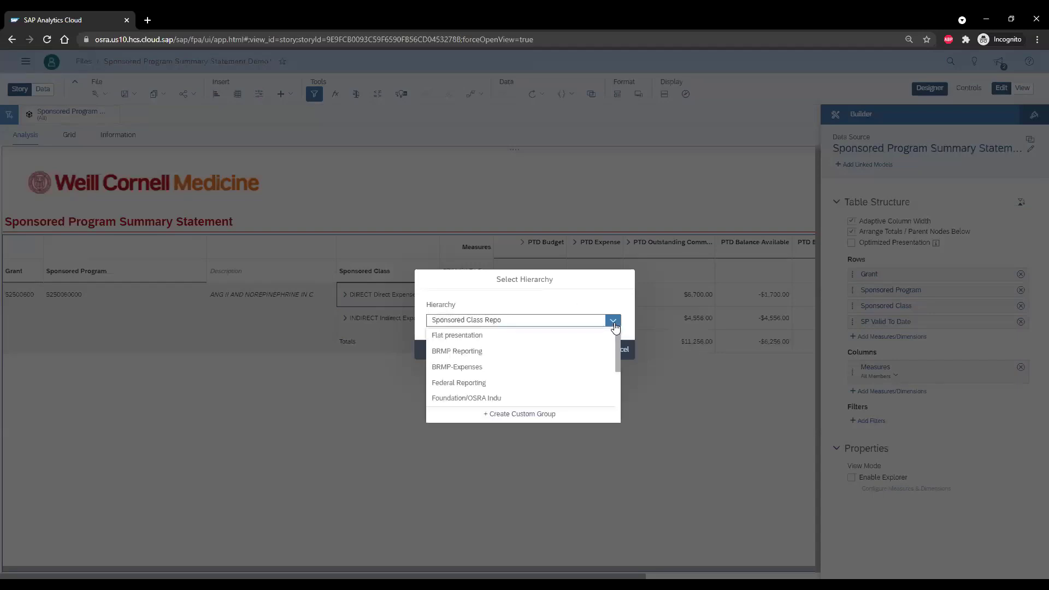
click(568, 335)
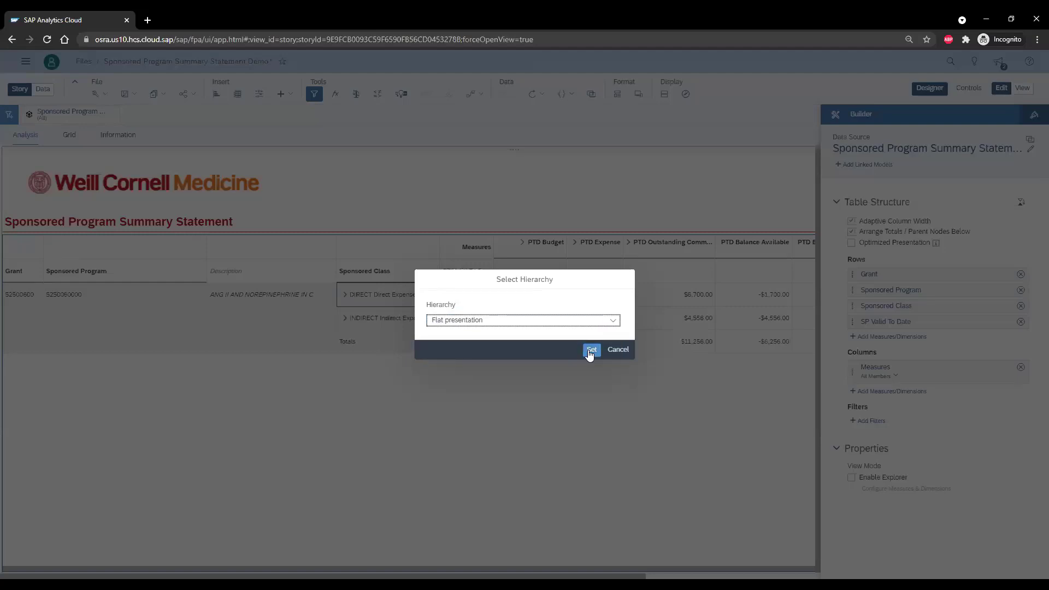
click(590, 349)
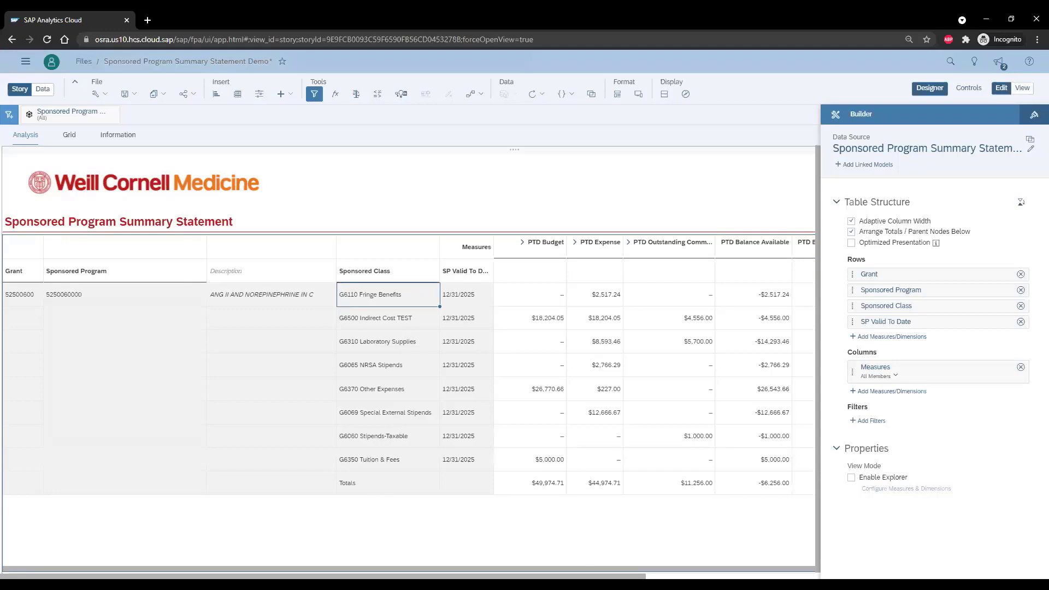
Set the display option of the Sponsored Class row dimension to ID only
mouse_move(981, 306)
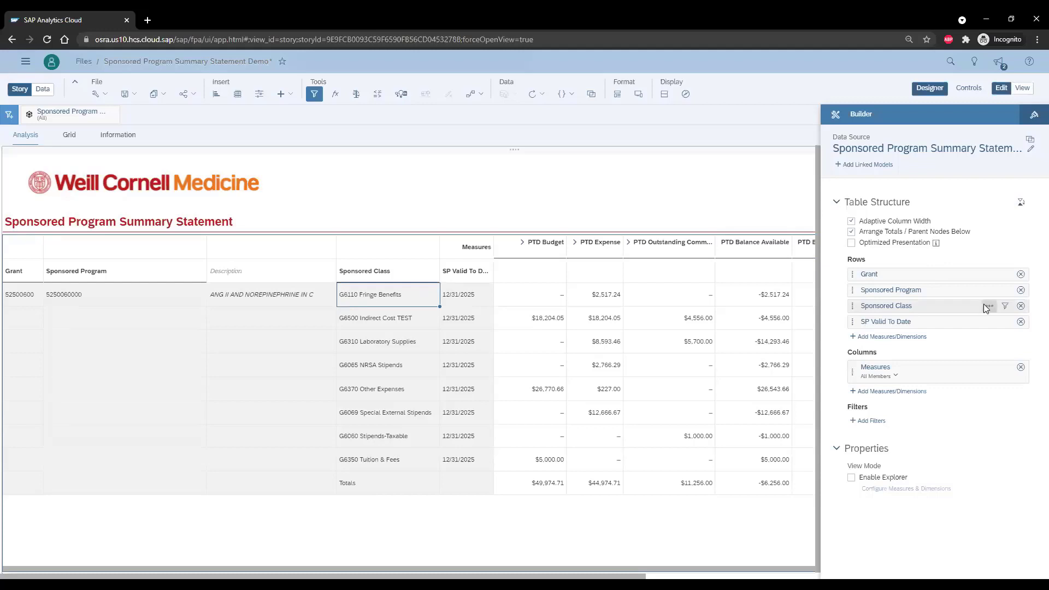
click(986, 307)
mouse_move(938, 333)
click(870, 362)
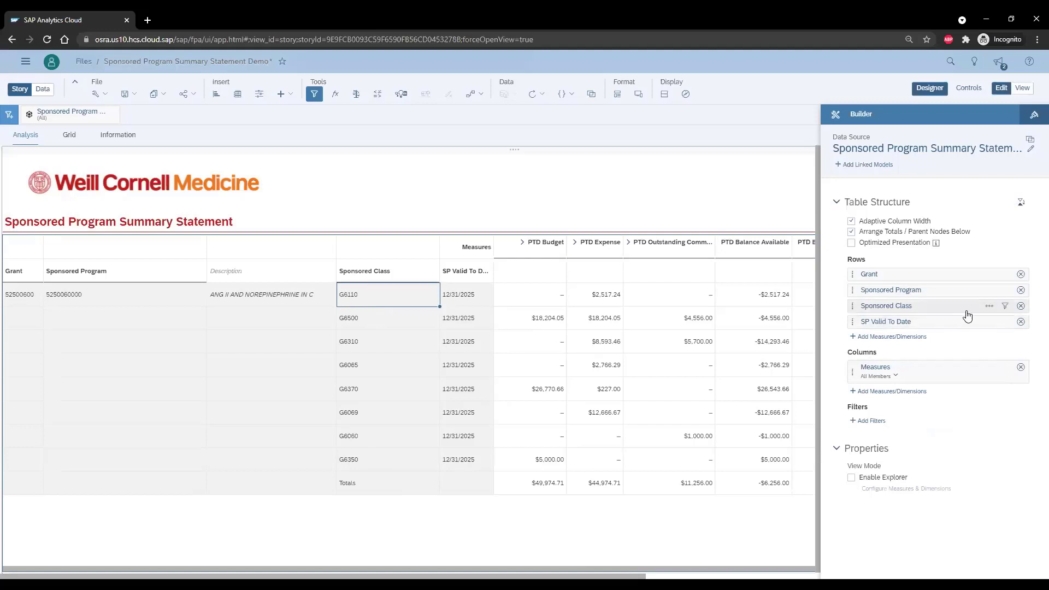
Turn off totals for the Sponsored Class row dimension
click(988, 307)
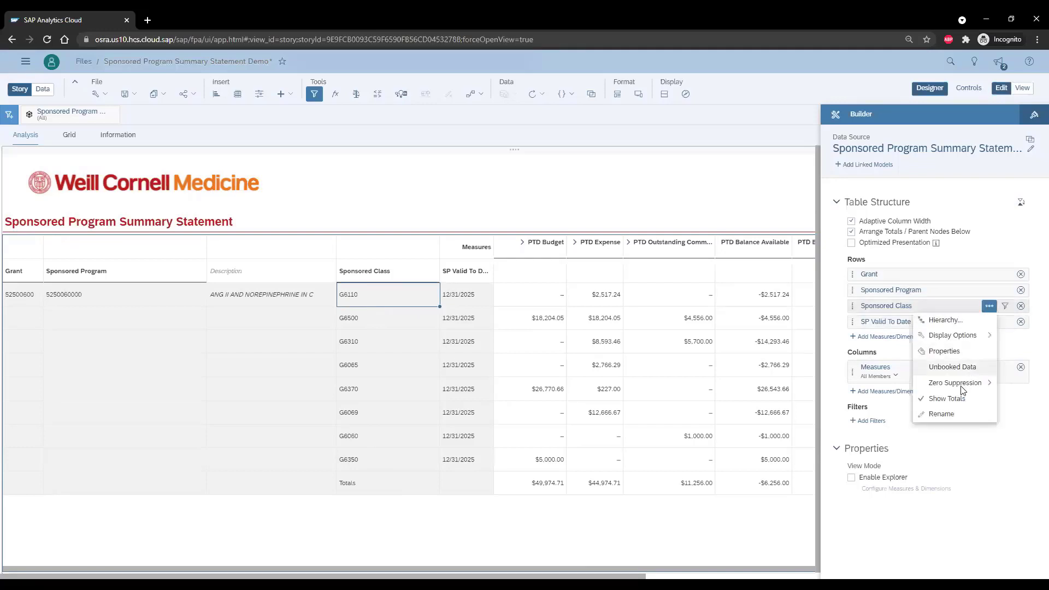
click(961, 399)
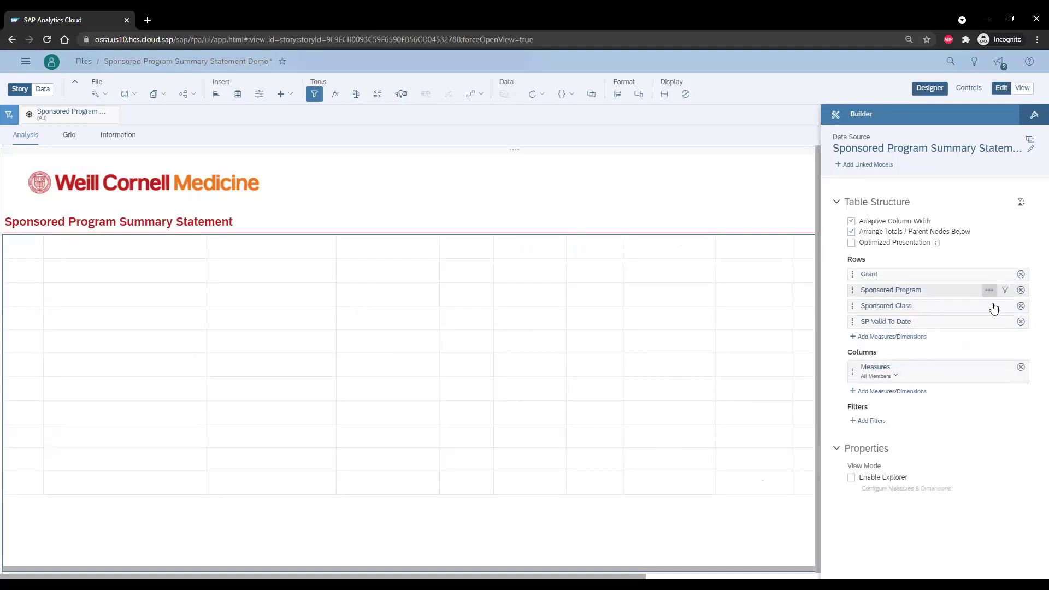
click(988, 306)
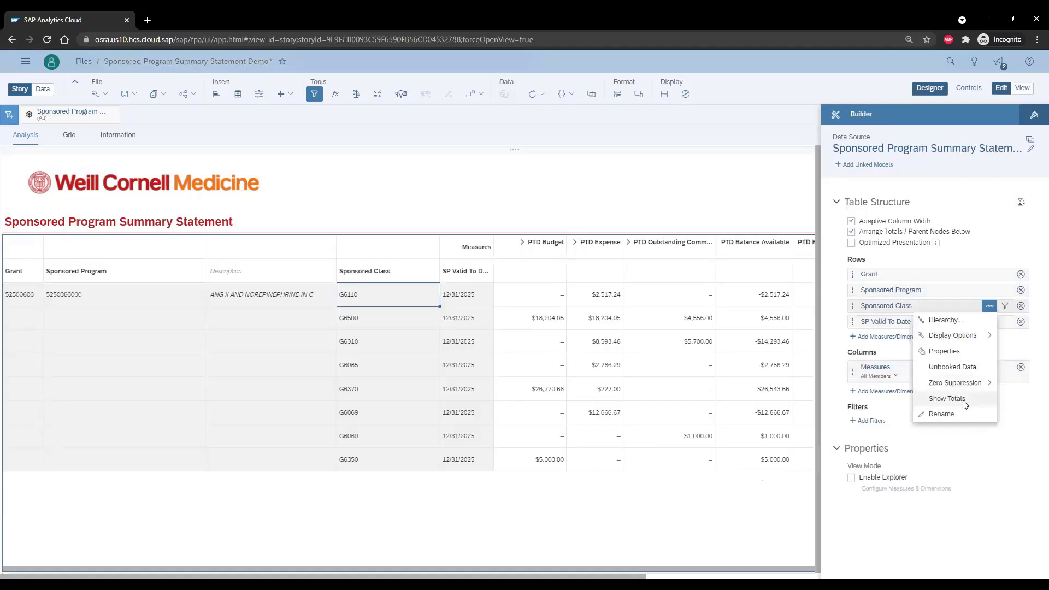
click(23, 294)
Turn on totals for the Grant row dimension
mouse_move(994, 279)
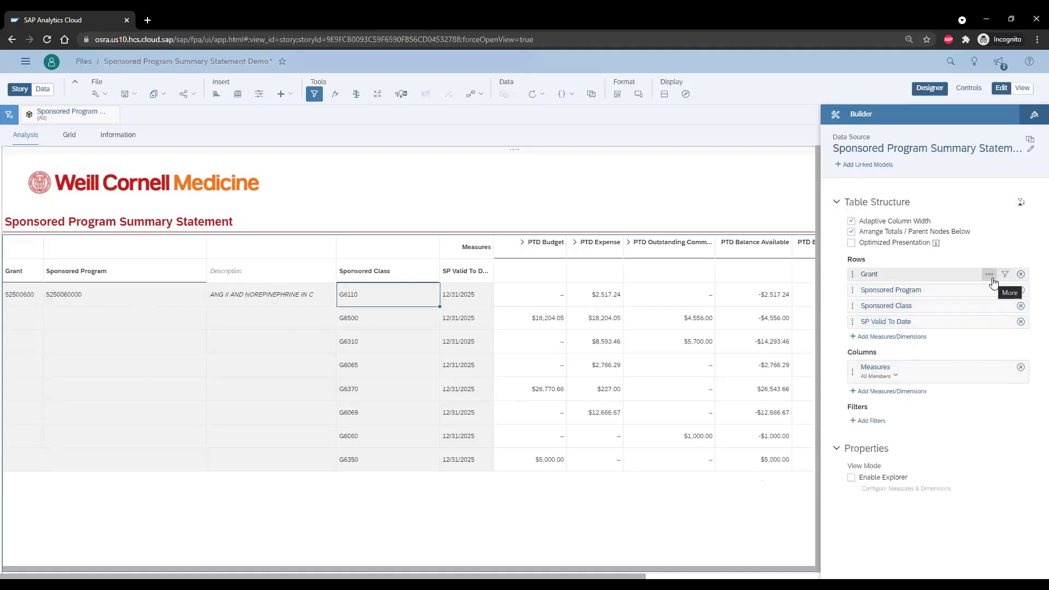
click(990, 275)
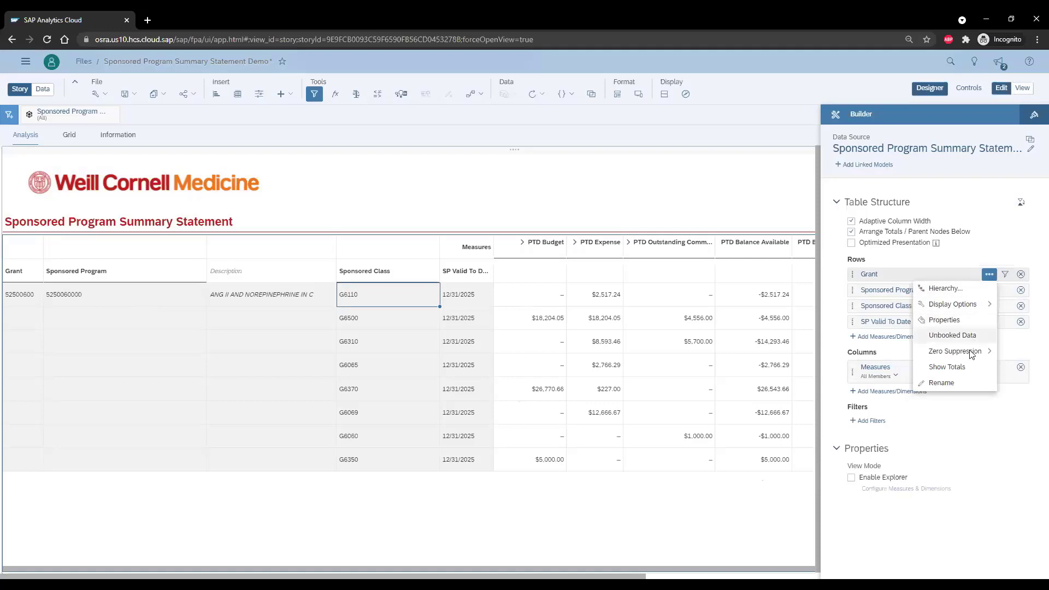
click(957, 377)
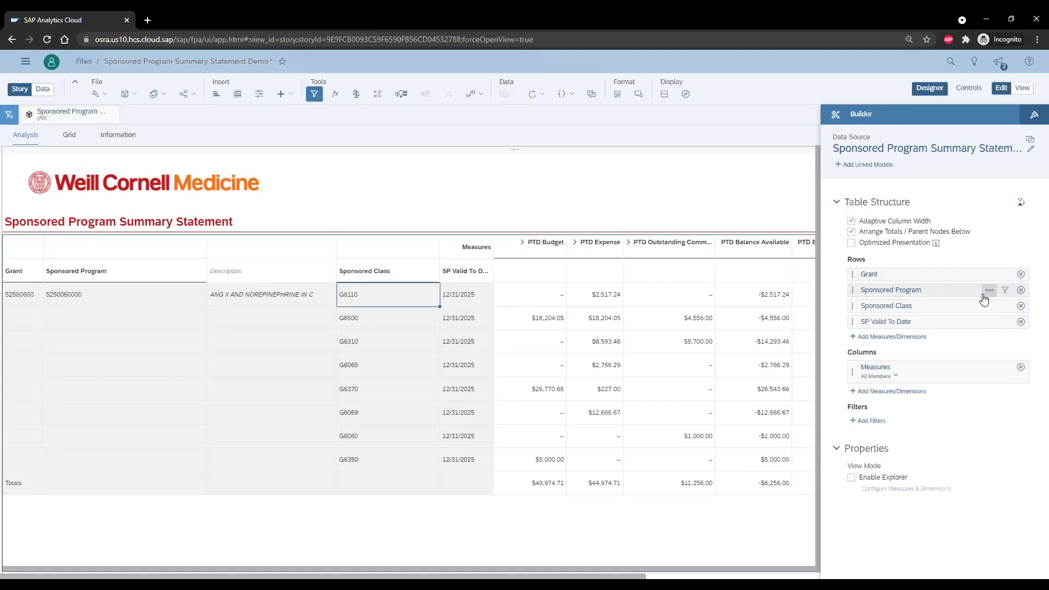
Apply zero suppression to all cells of the Measures column dimension
scroll(594, 440, right, 1)
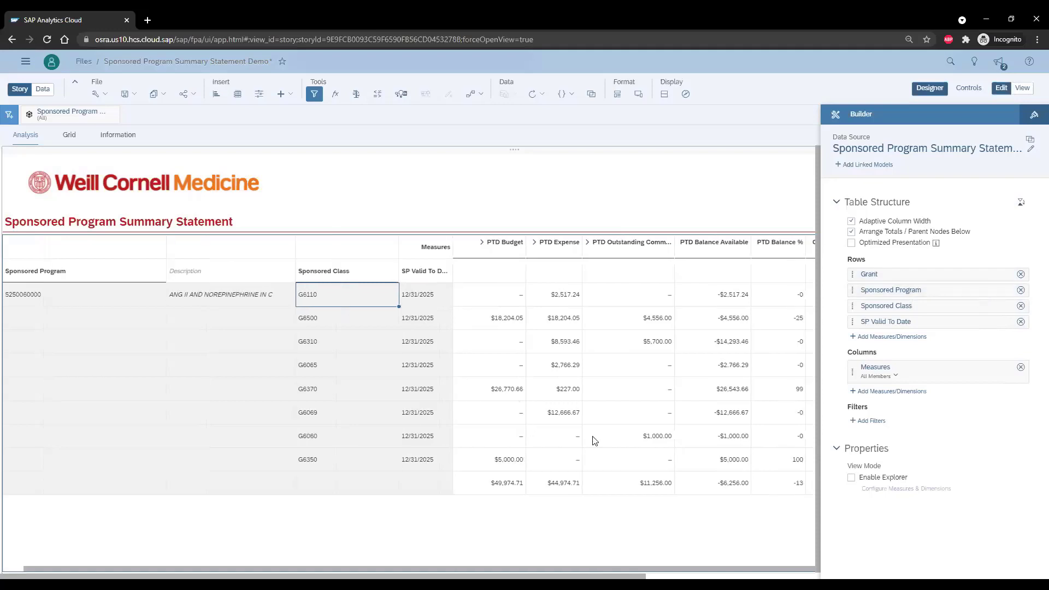
click(793, 294)
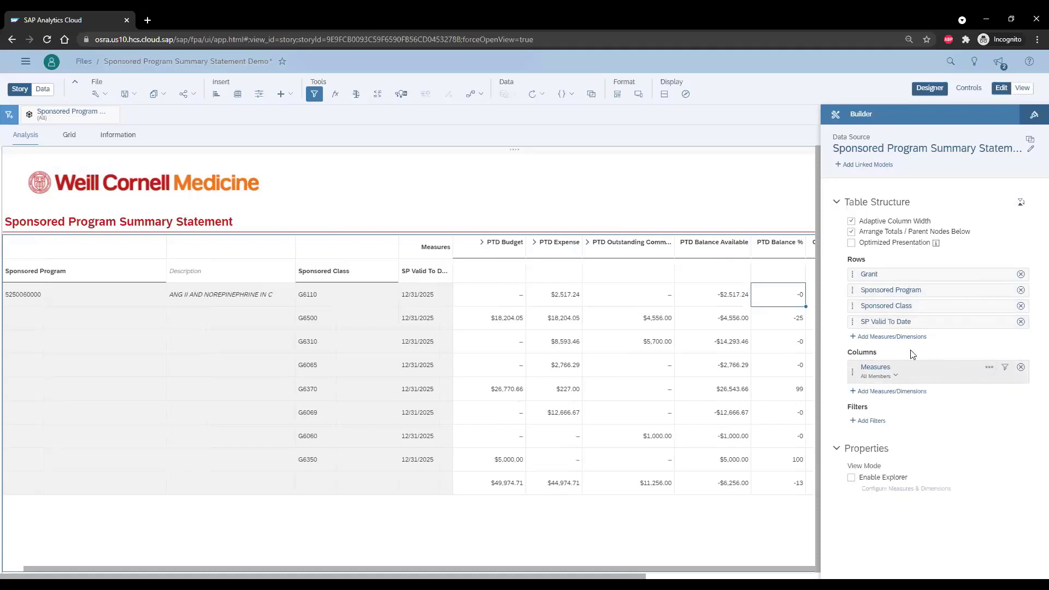
click(989, 367)
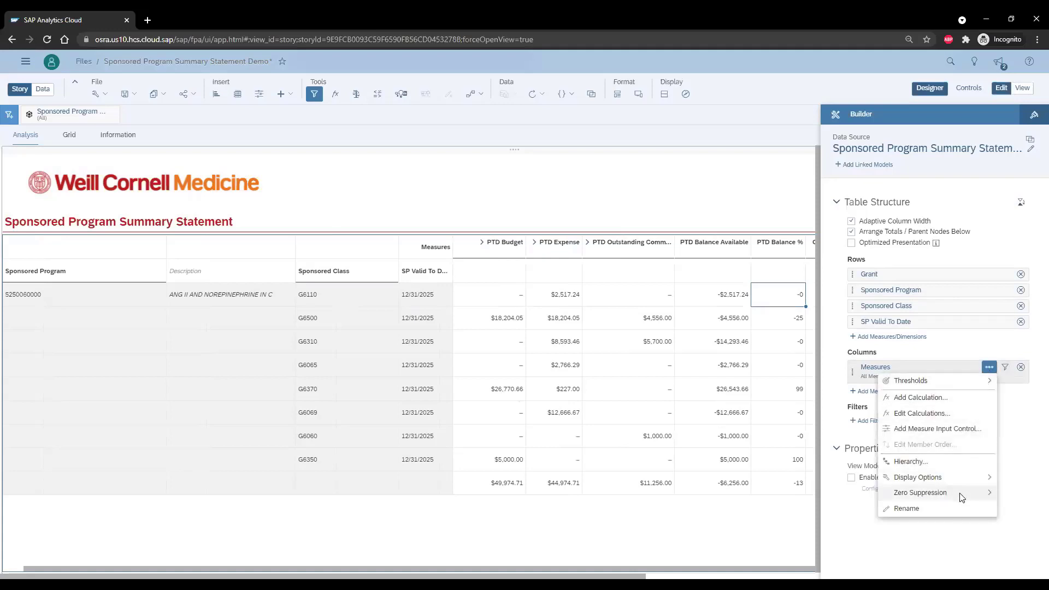
mouse_move(960, 496)
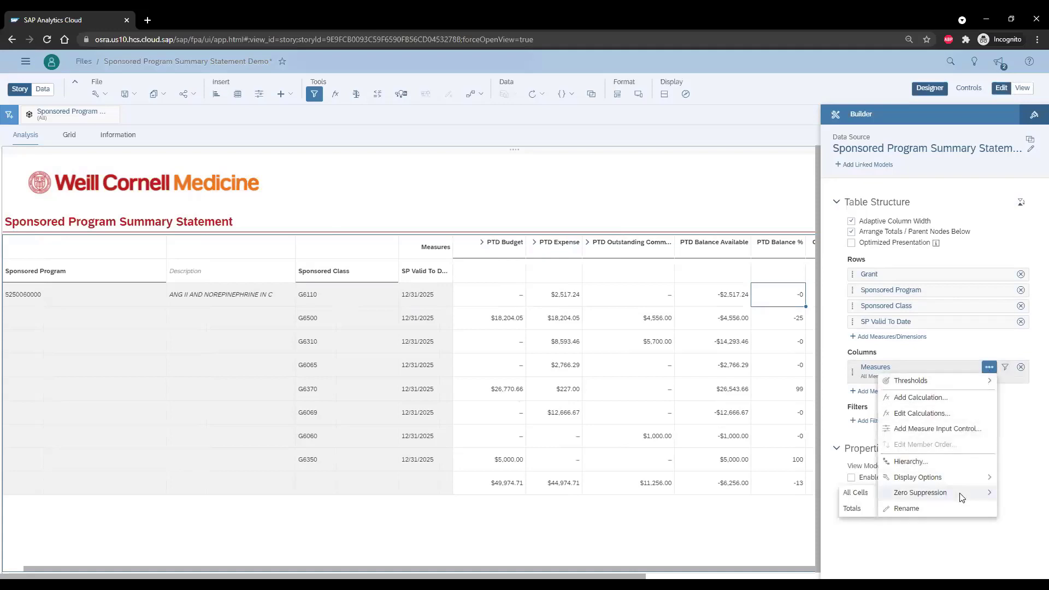
click(856, 492)
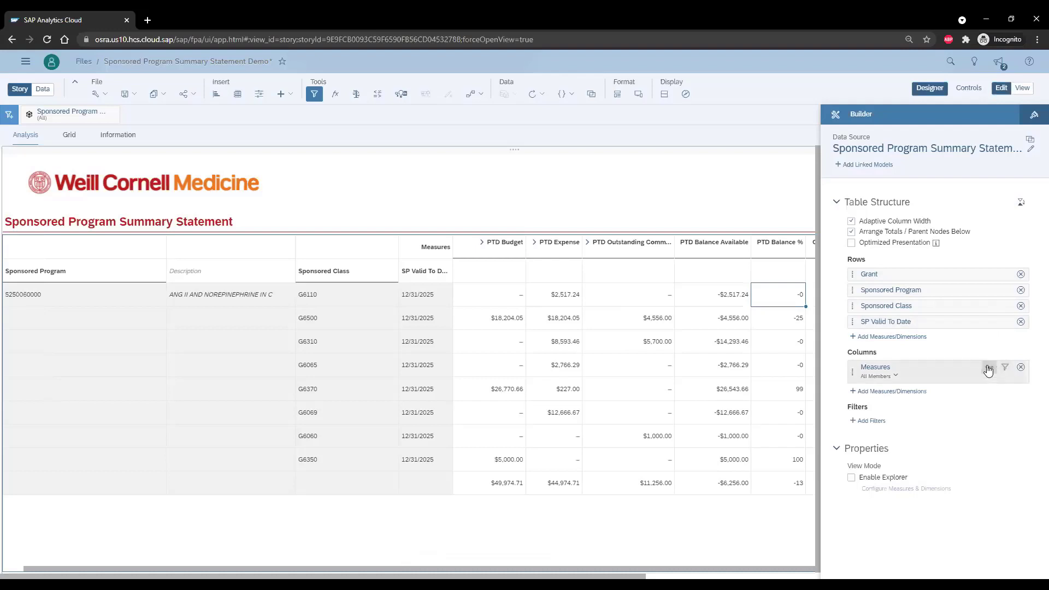
Turn off the all-cells zero suppression for the Measures column dimension
click(989, 367)
mouse_move(930, 494)
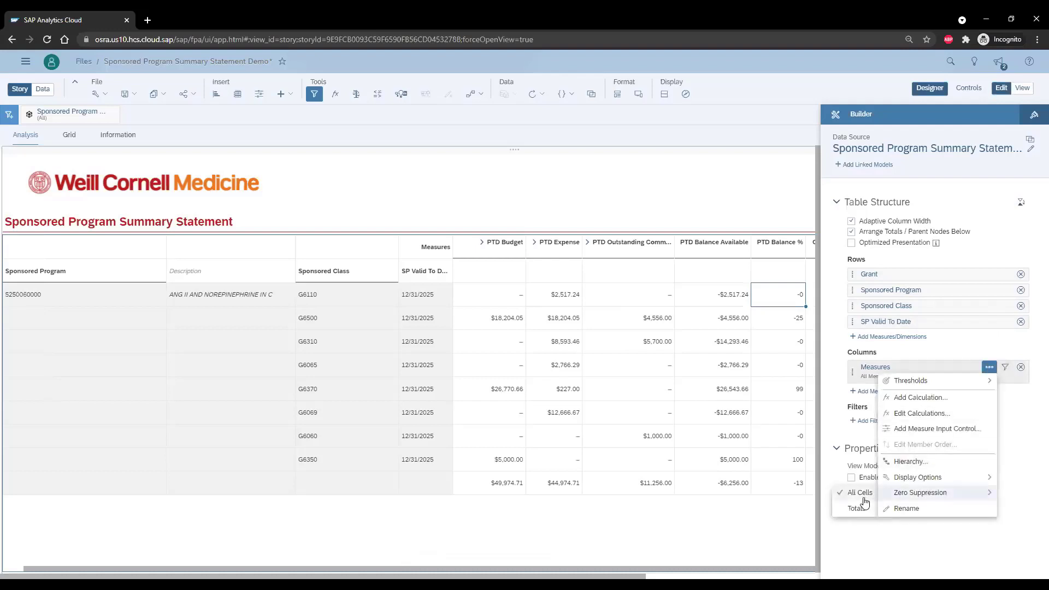
click(864, 498)
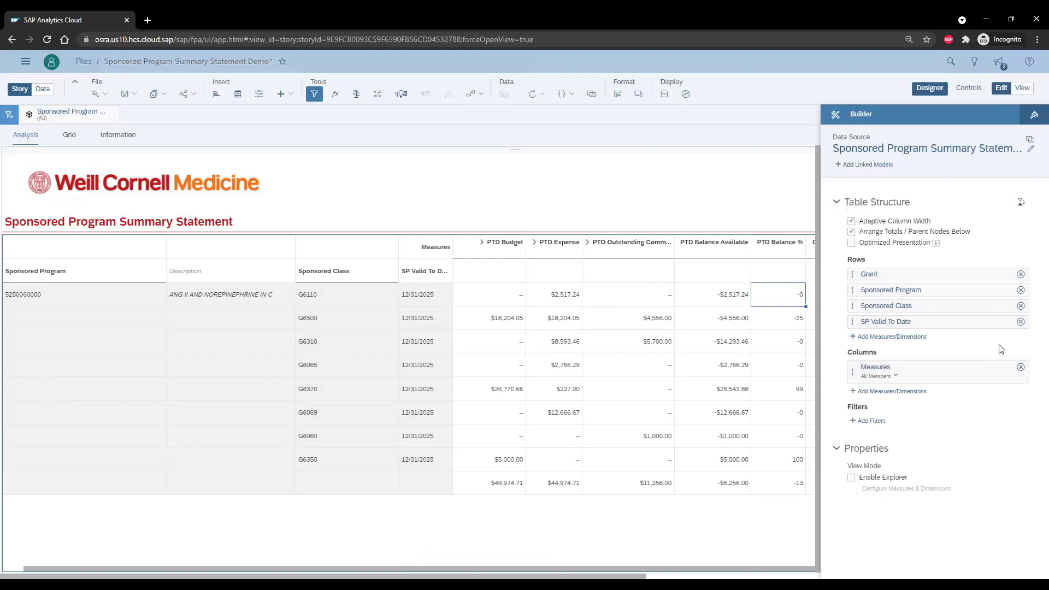
Filter the Sponsored Class dimension on All Members with unbooked members shown
mouse_move(975, 328)
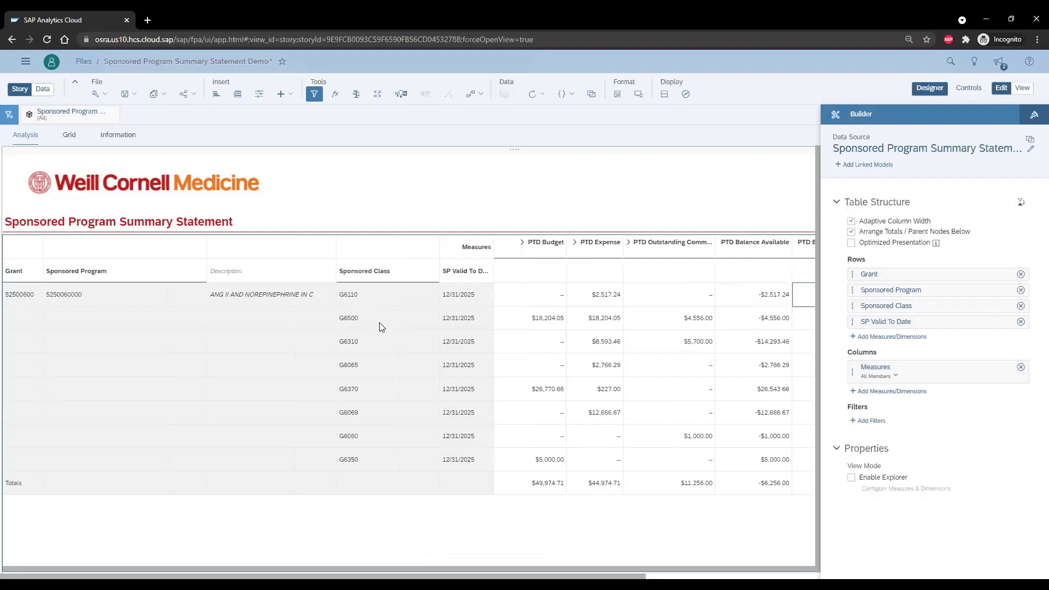
mouse_move(951, 306)
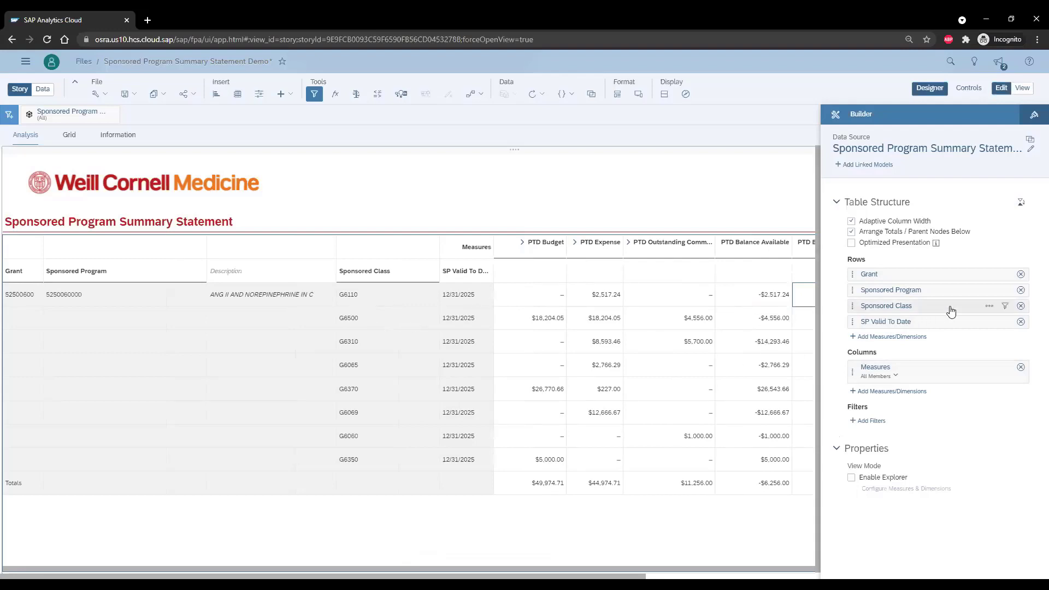
click(1006, 308)
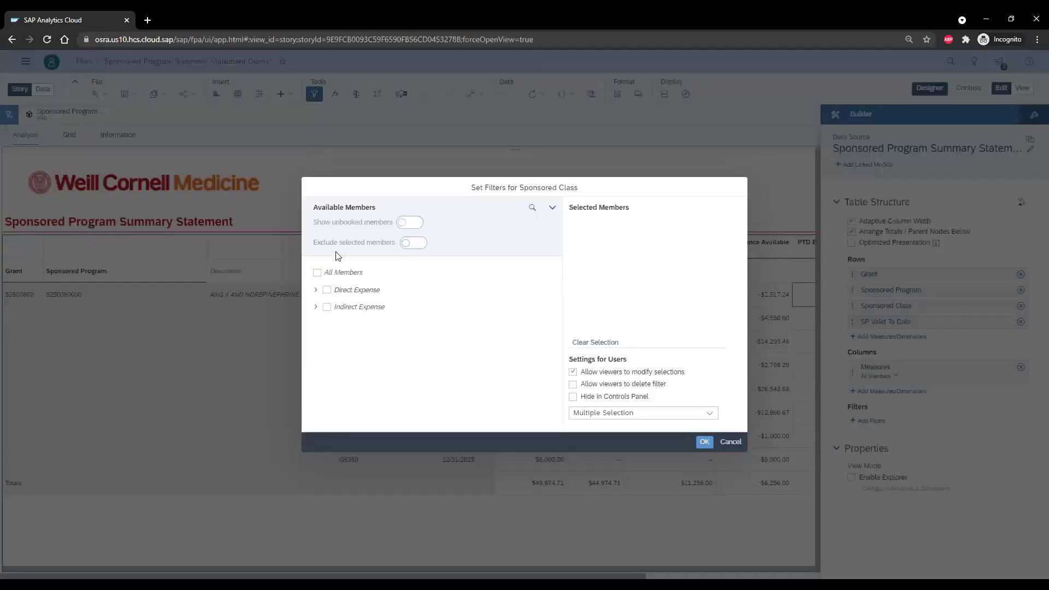
click(316, 289)
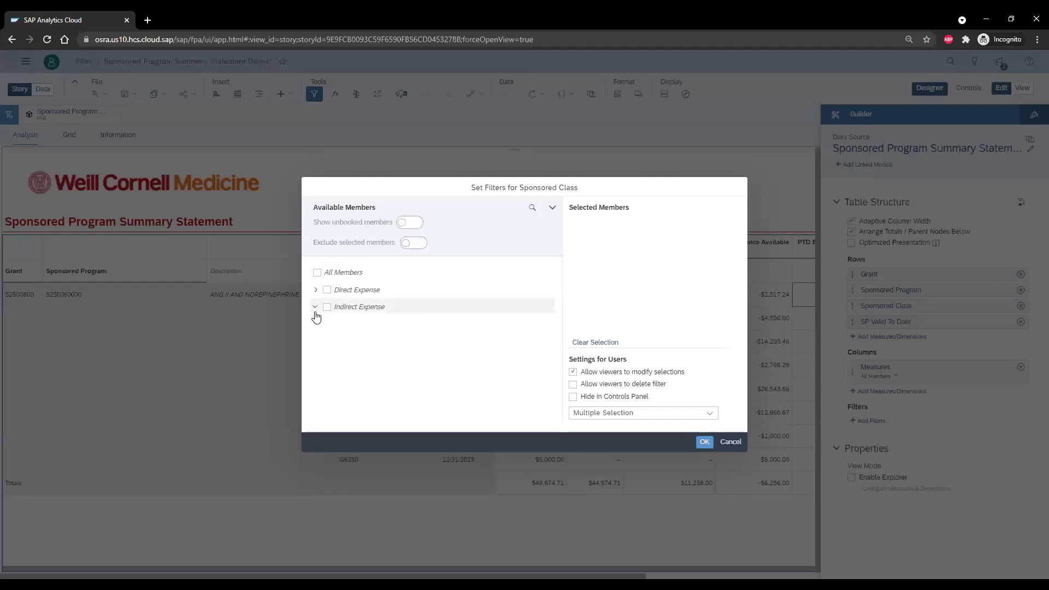
click(409, 224)
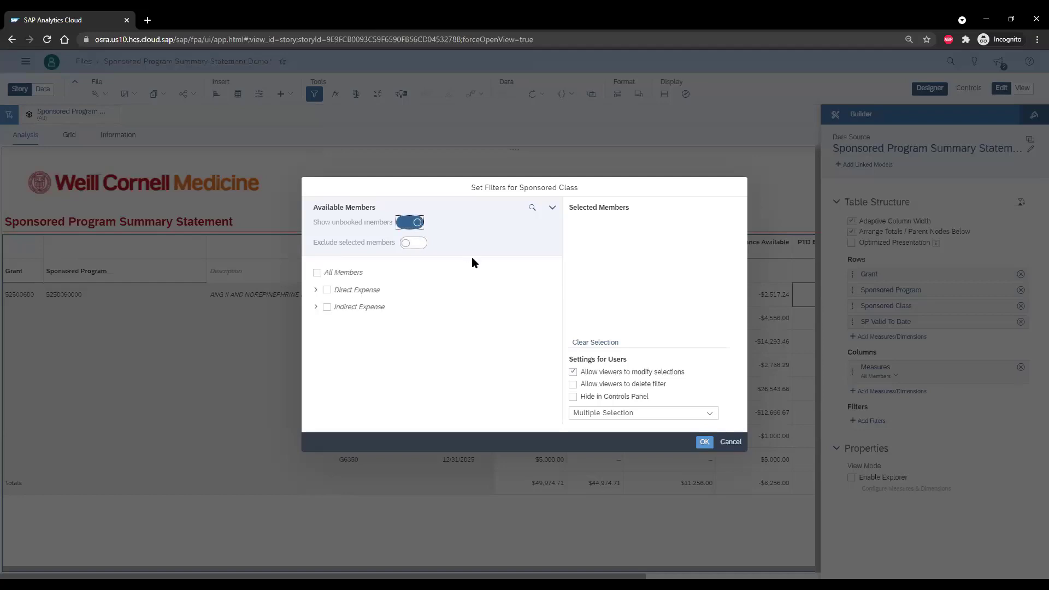
click(315, 290)
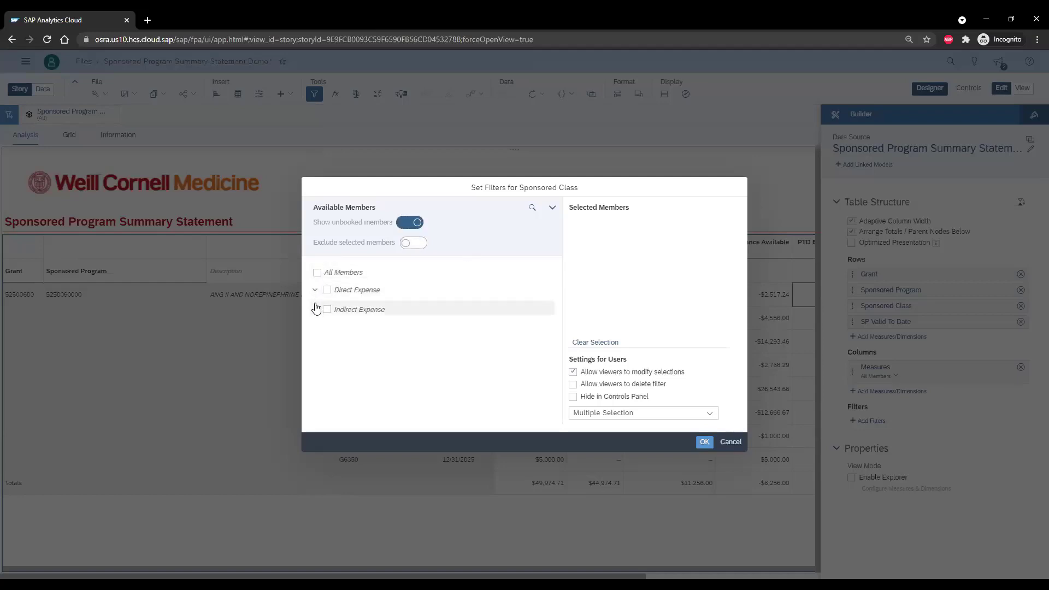
click(317, 272)
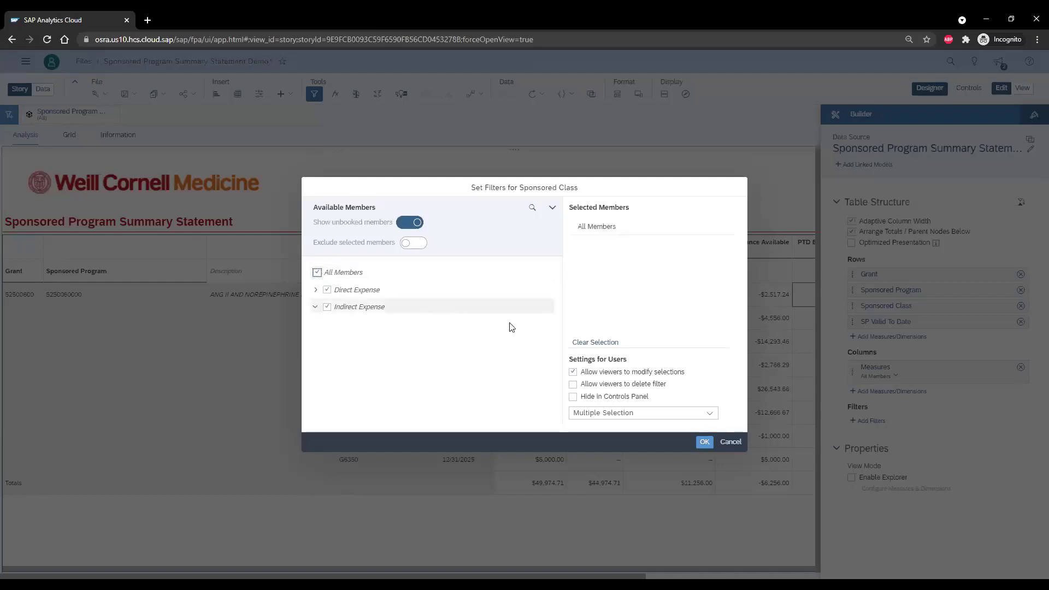
click(704, 443)
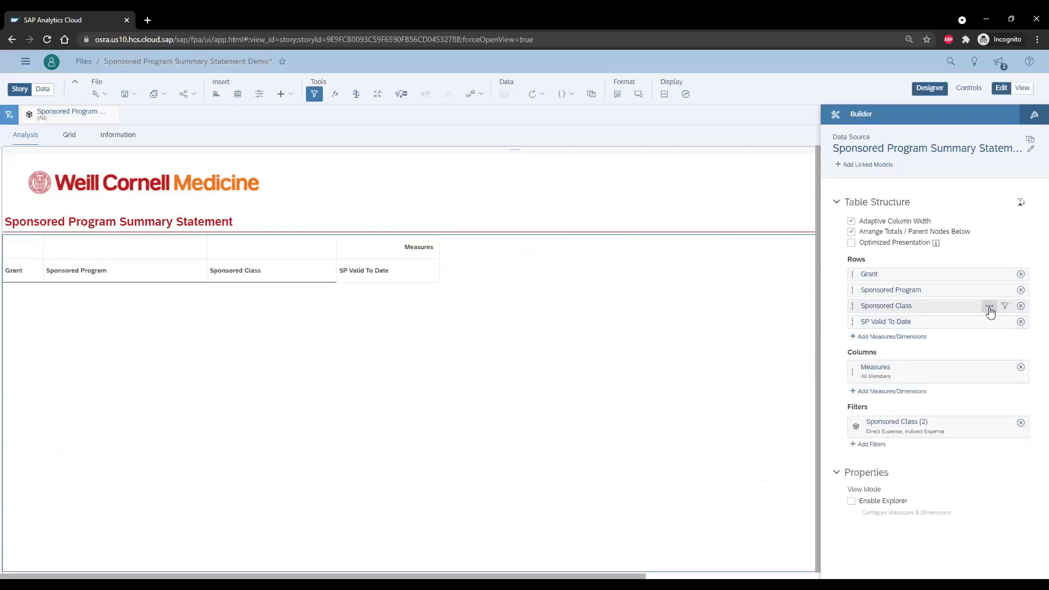
Deselect Direct Expense and Indirect Expense in the Sponsored Class filter and stop showing unbooked members
click(989, 306)
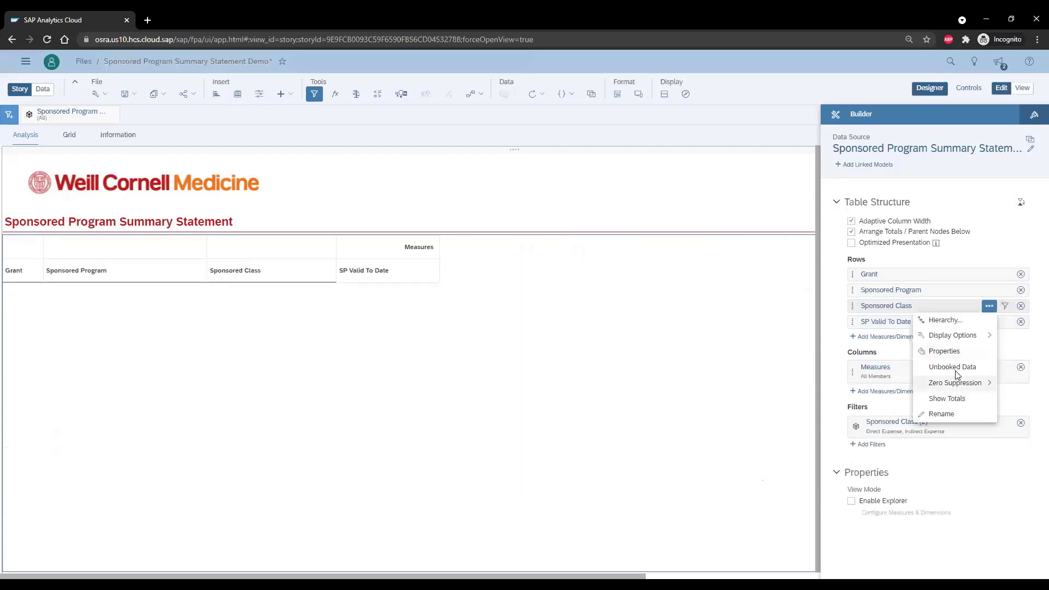
click(1005, 306)
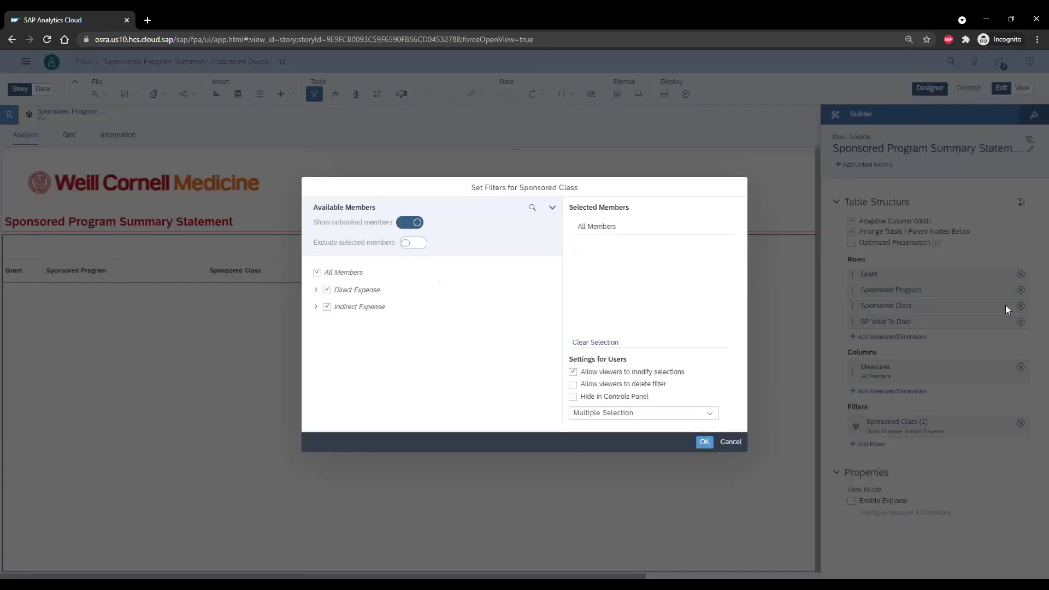
click(327, 290)
click(327, 307)
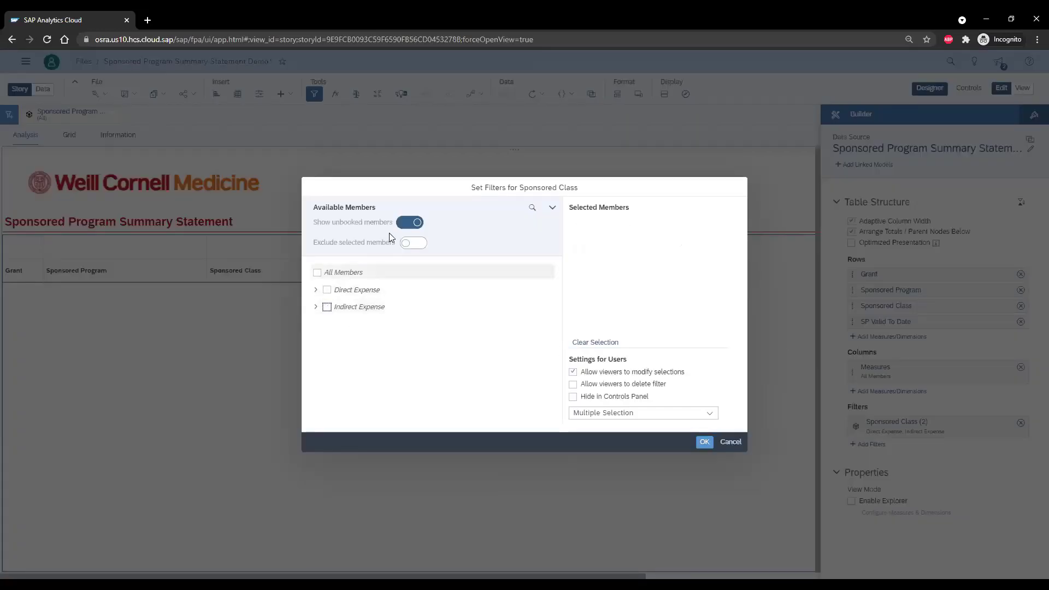
click(410, 223)
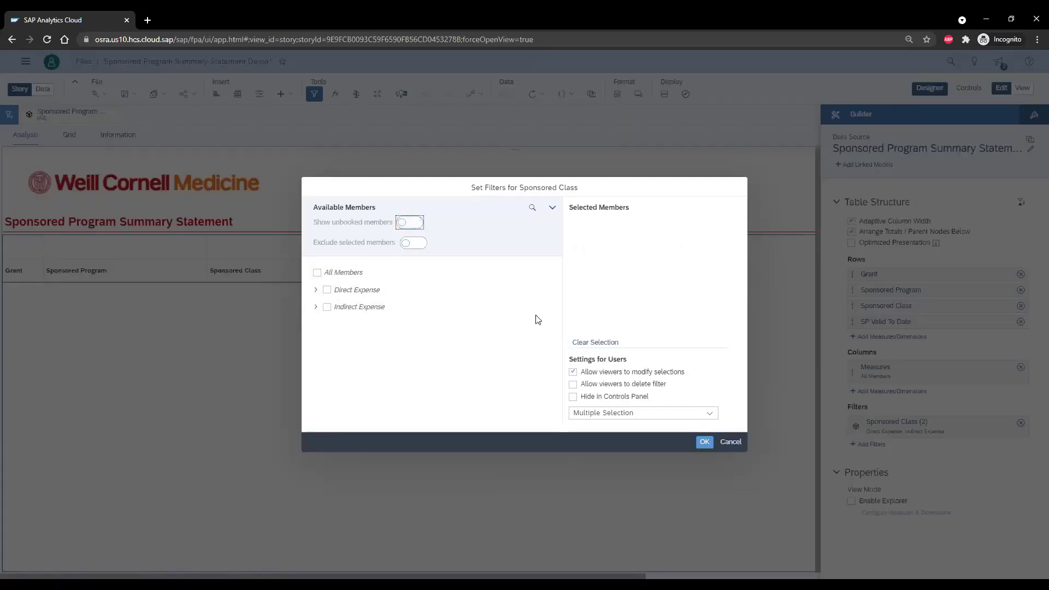
click(705, 442)
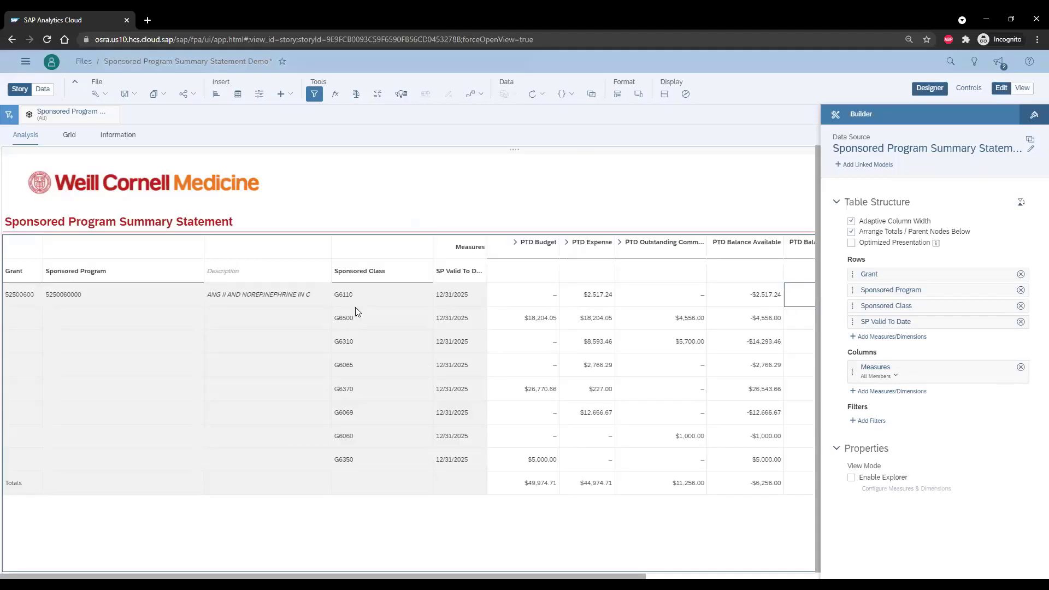
Filter the table to the G6110 Sponsored Class row directly from its cell
click(358, 303)
right_click(392, 303)
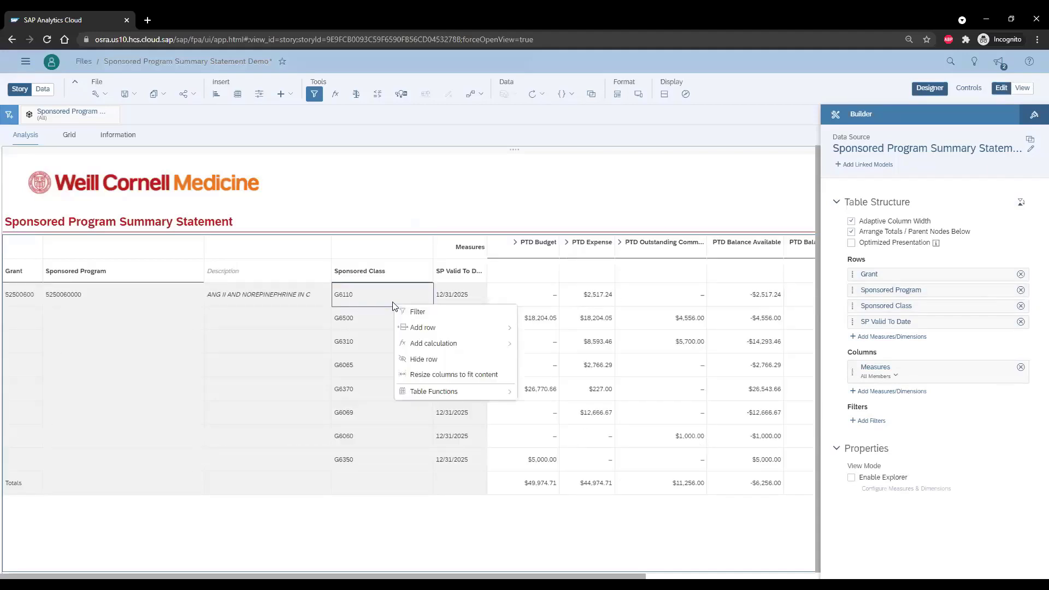
click(410, 312)
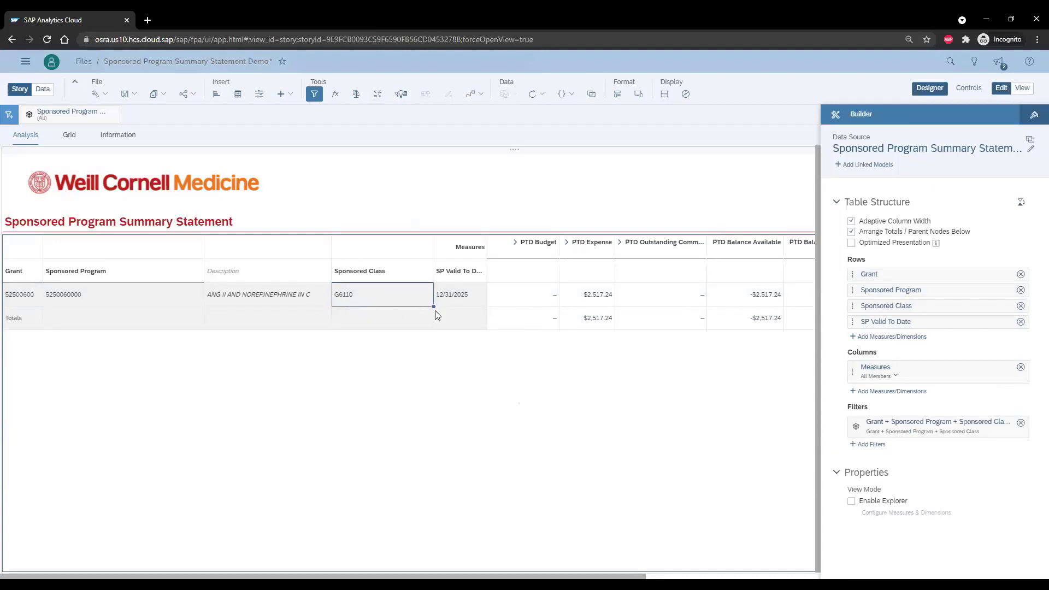
Look through the G6110 cell's context options and the Sponsored Class filter settings for a way to clear the row filter
right_click(392, 306)
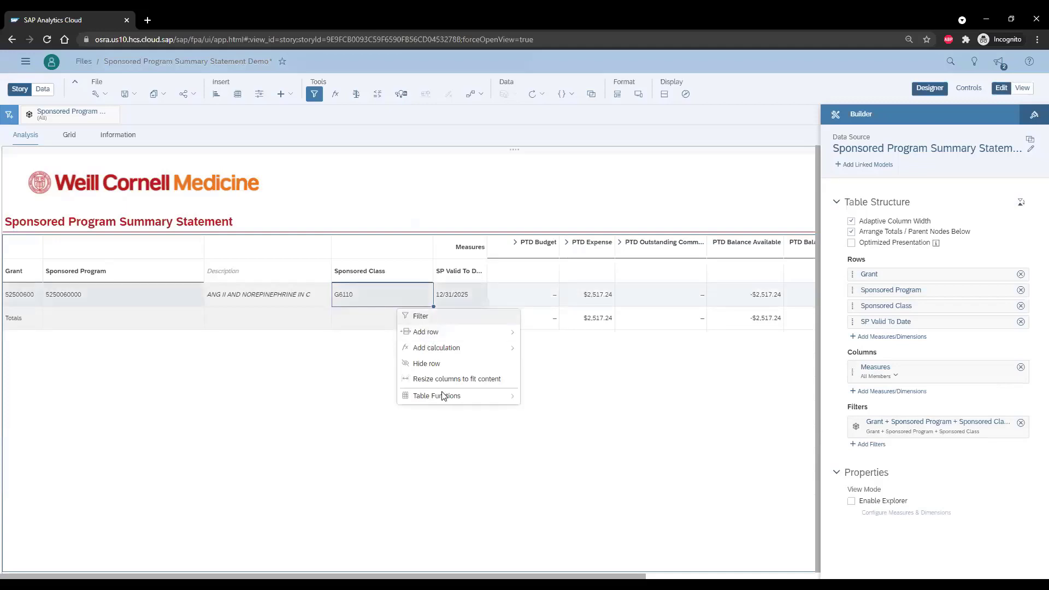
mouse_move(443, 396)
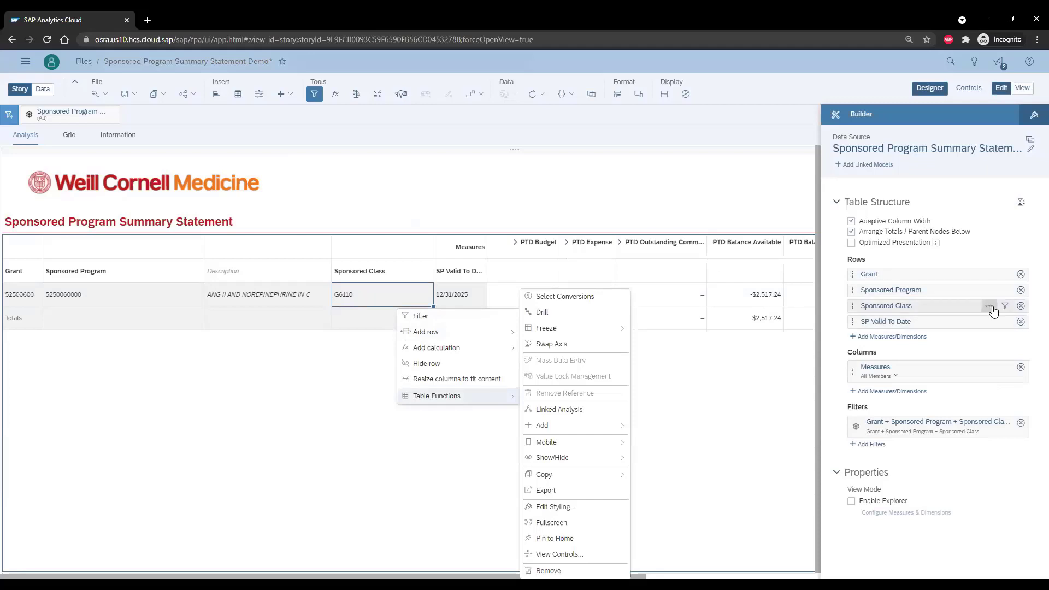
click(1006, 305)
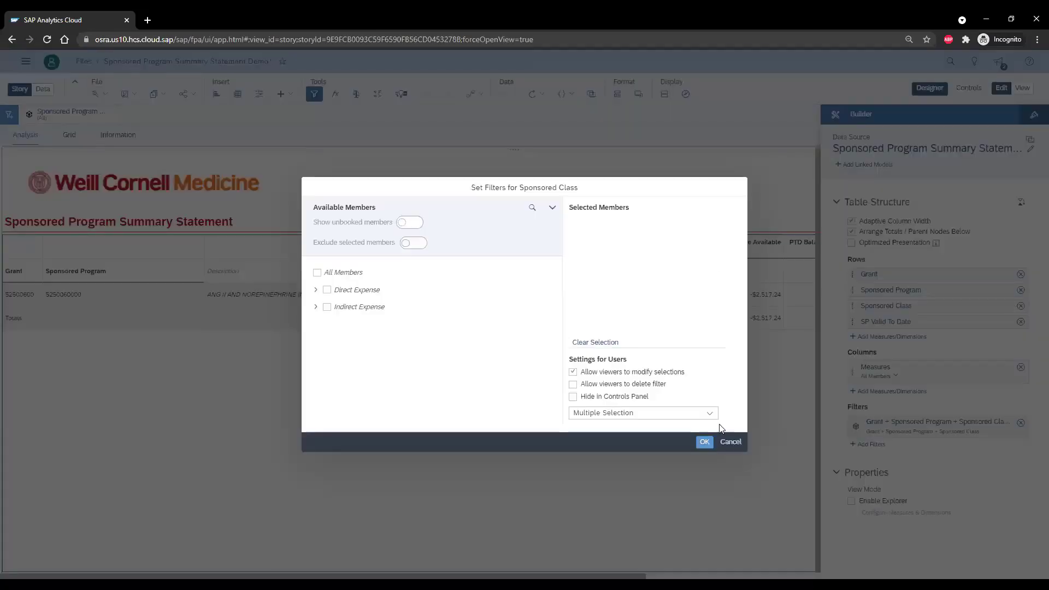
click(728, 442)
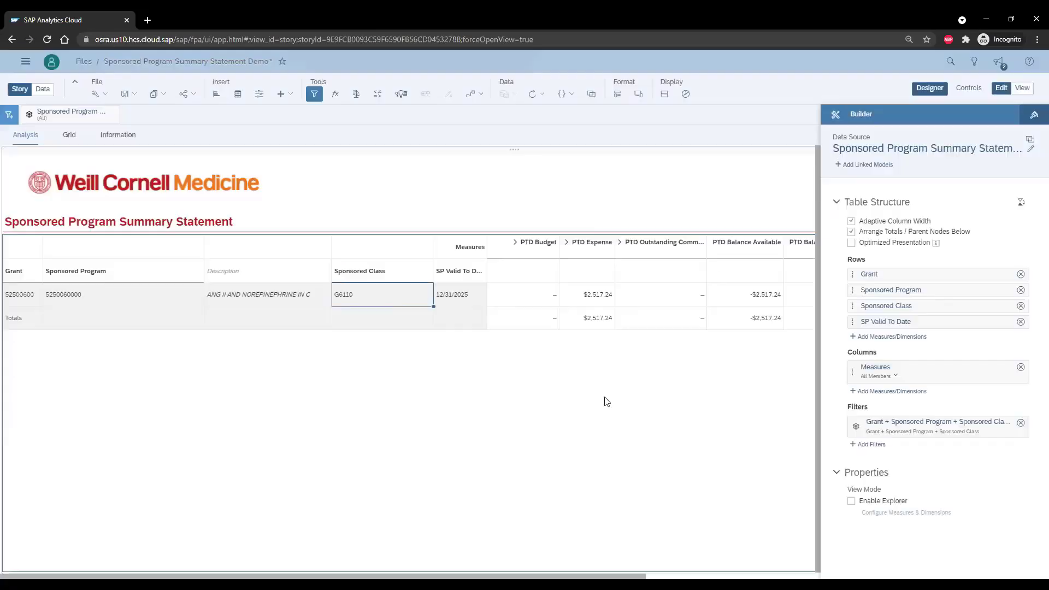
right_click(378, 302)
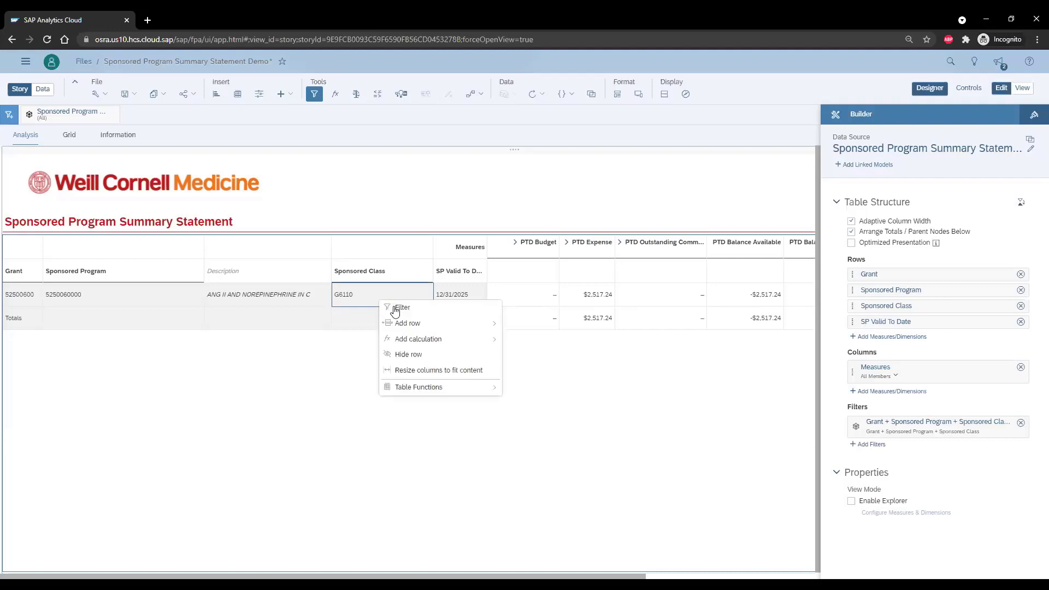
click(392, 307)
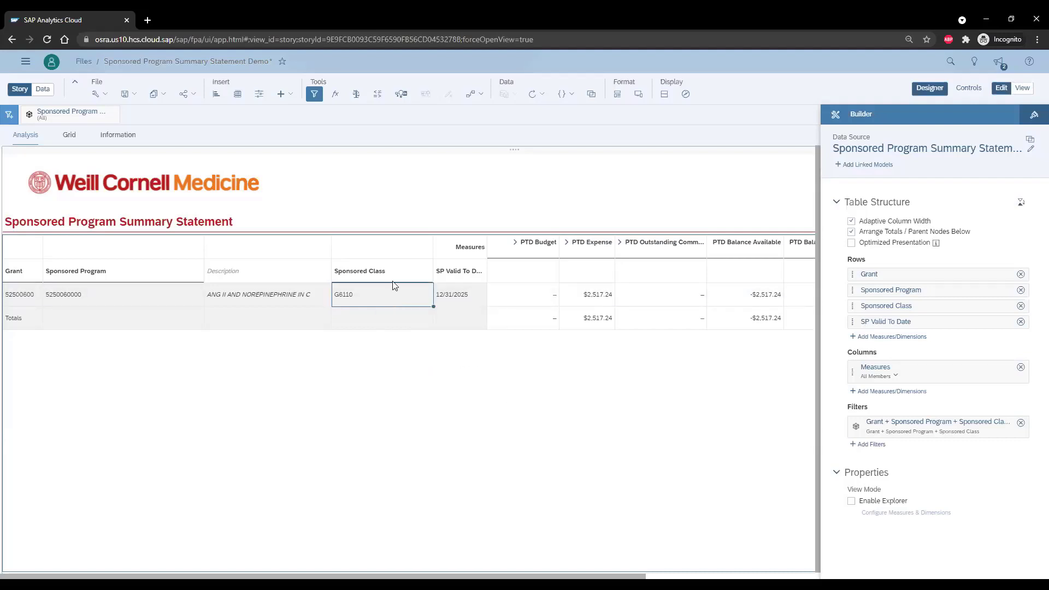
right_click(368, 296)
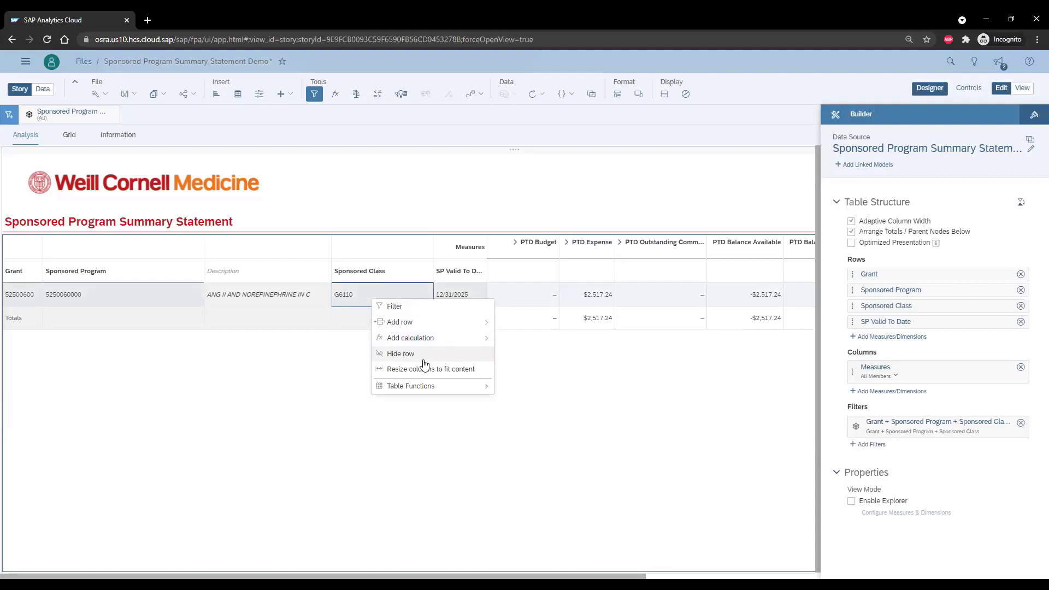
mouse_move(423, 387)
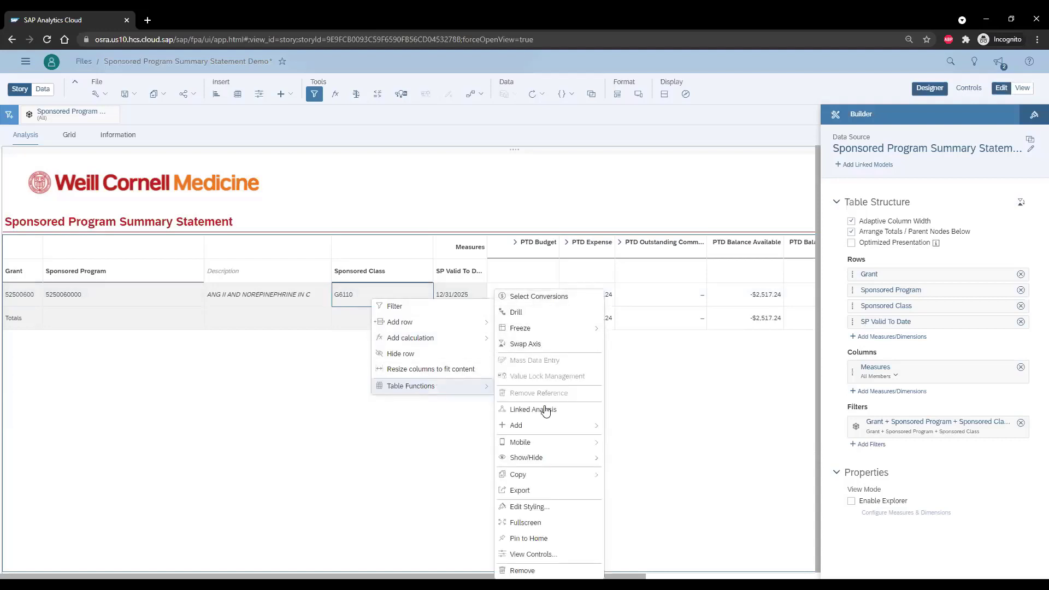
click(651, 481)
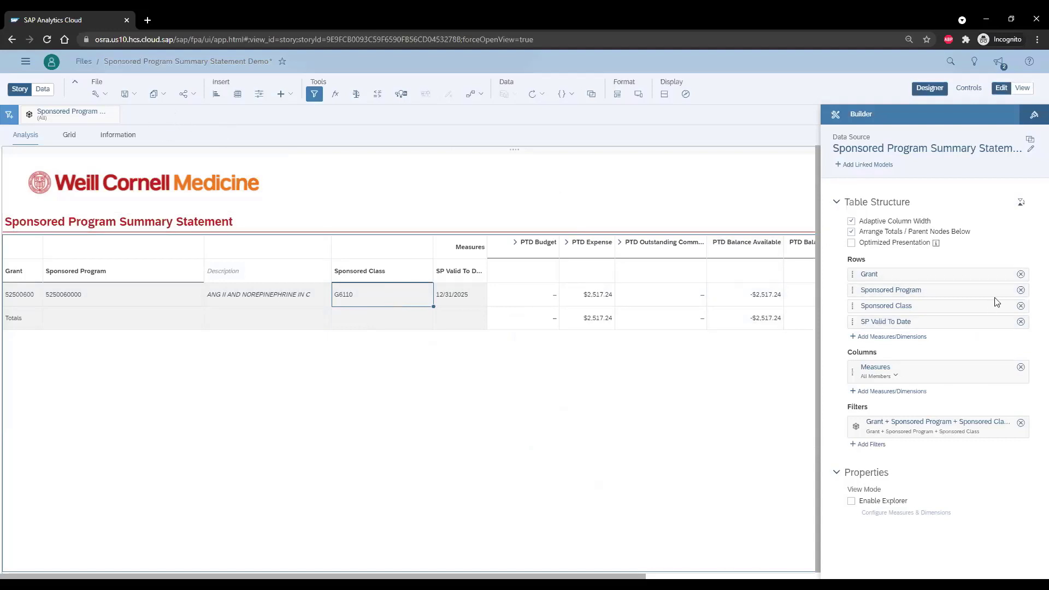
Remove Sponsored Class from the table rows and review the conditions of the combined Grant, Sponsored Program and Sponsored Class filter
click(1020, 306)
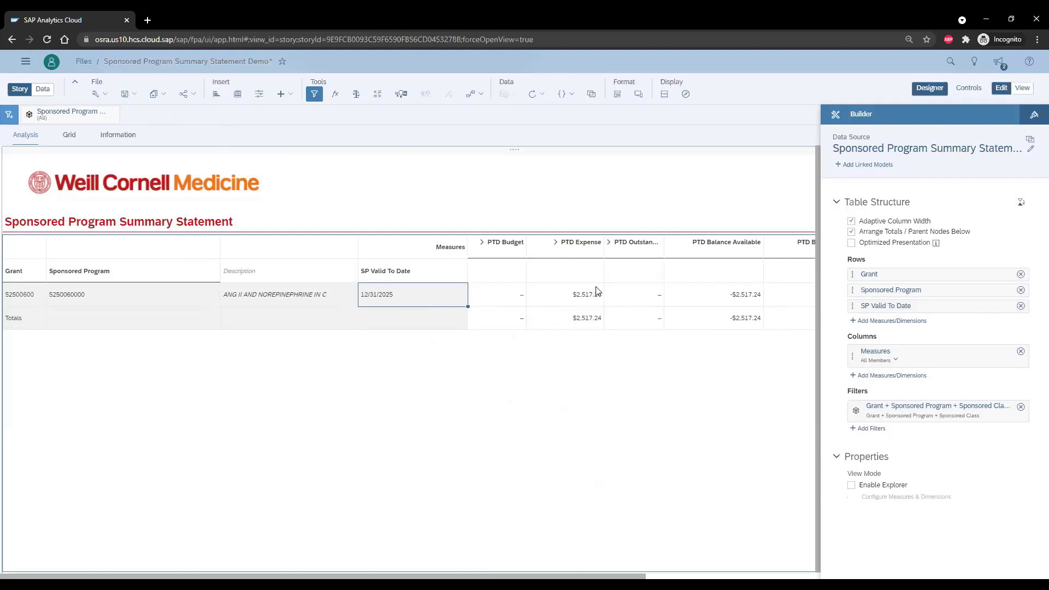
click(884, 429)
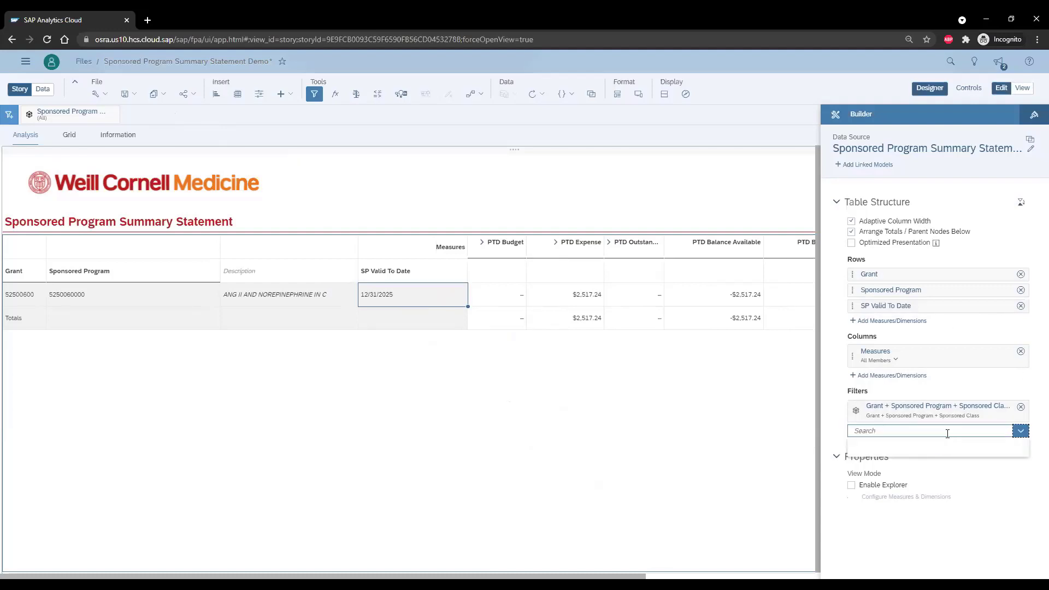
click(1031, 482)
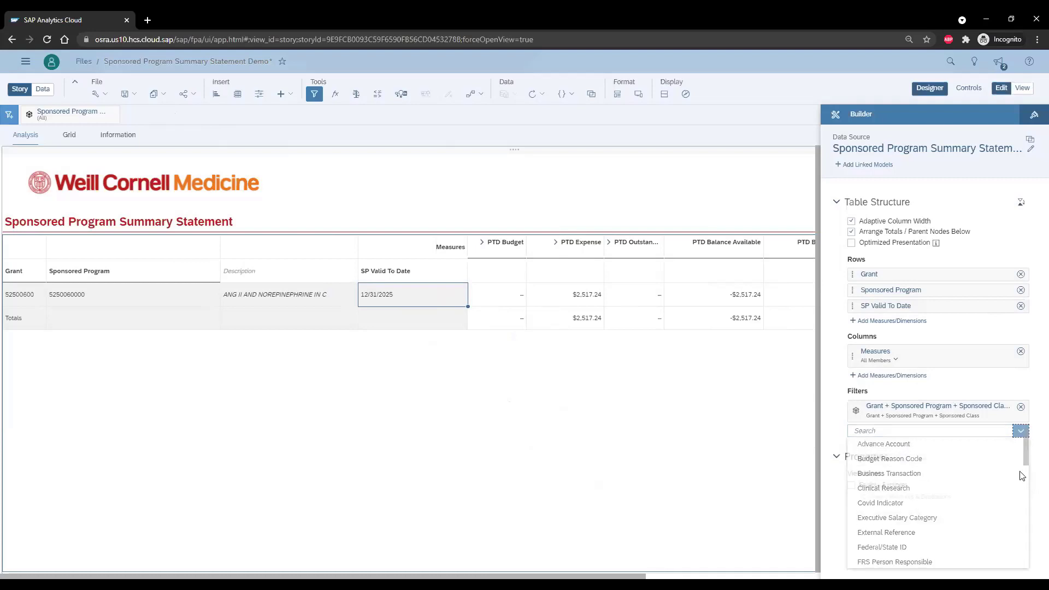
click(900, 417)
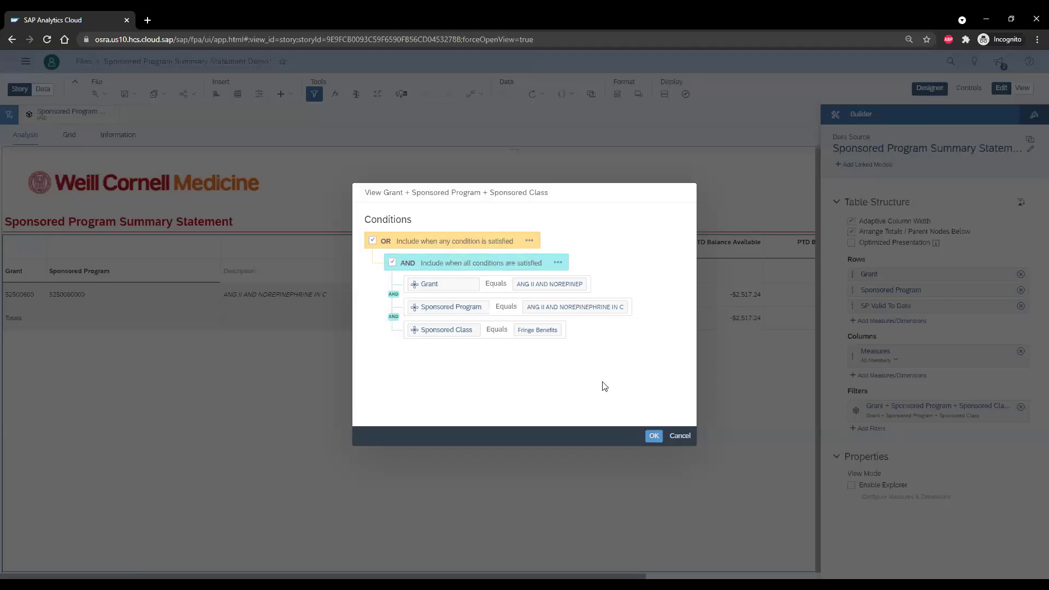
click(654, 436)
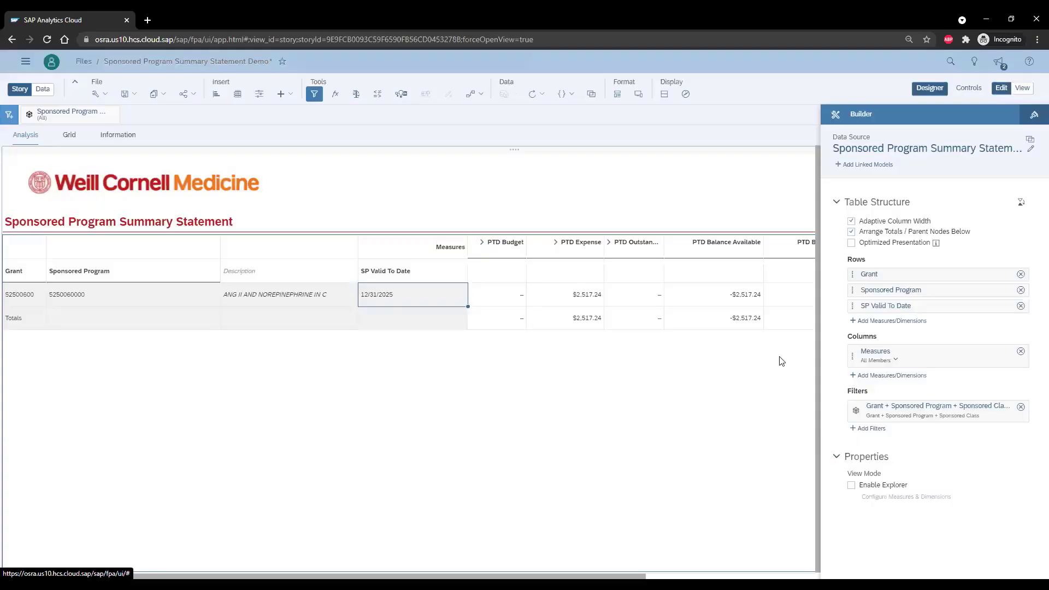
Deselect all conditions in the combined Grant, Sponsored Program and Sponsored Class filter and delete that filter from the table
click(905, 417)
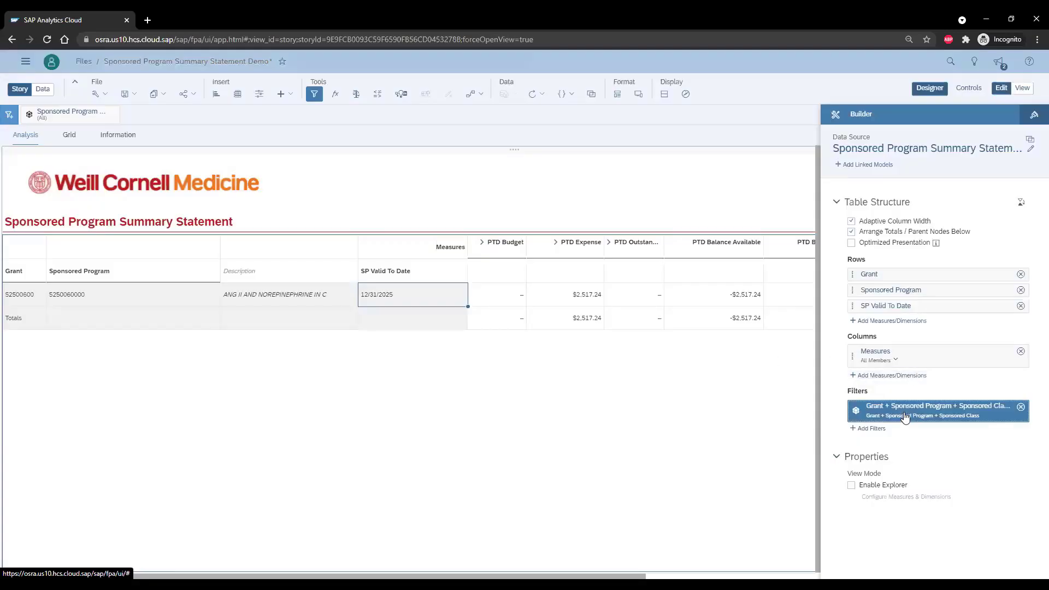
click(904, 415)
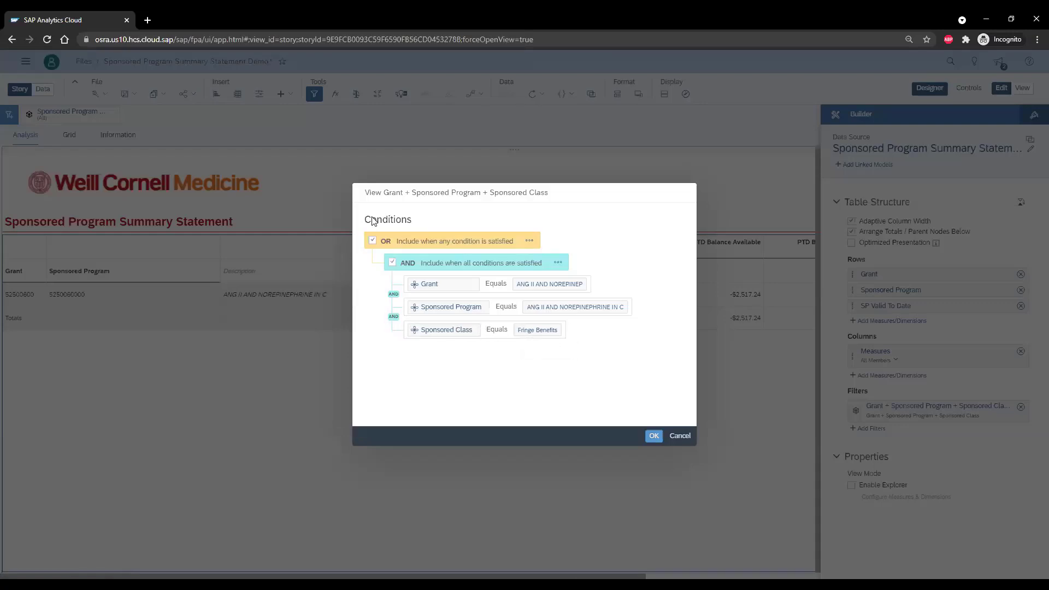
click(371, 241)
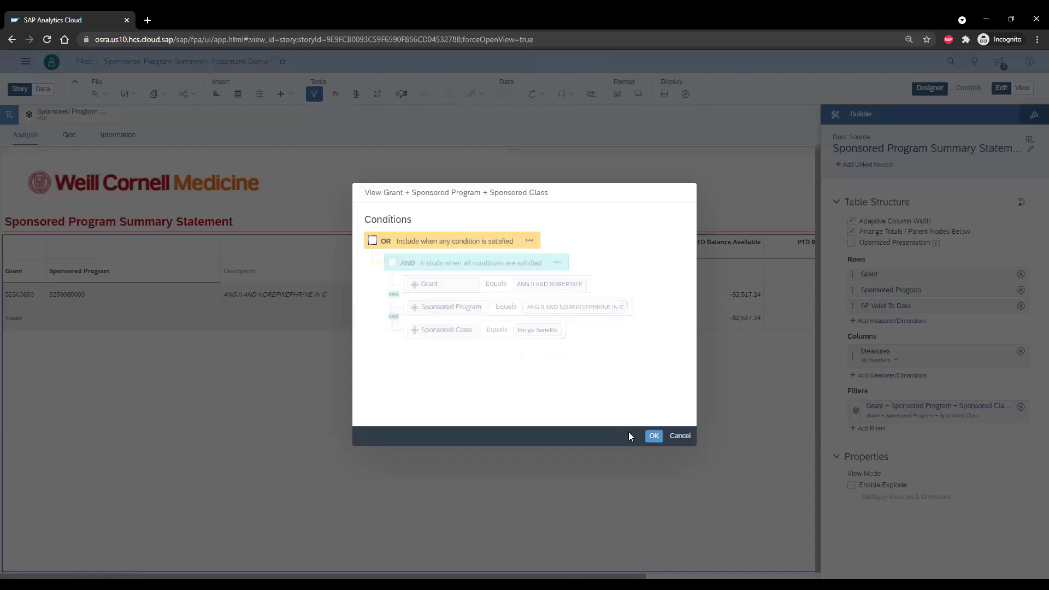
click(654, 435)
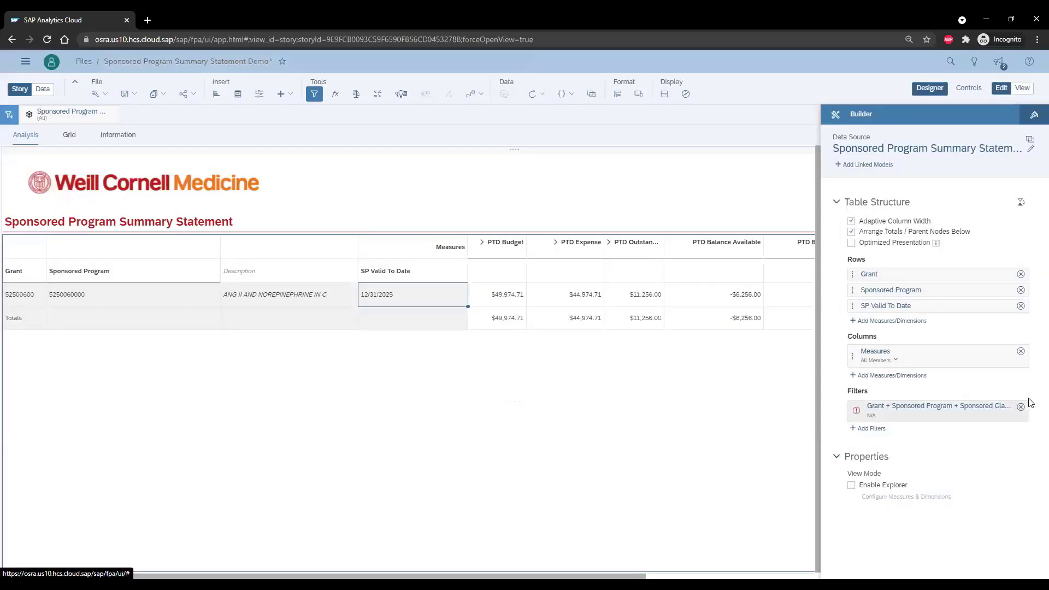
click(1020, 406)
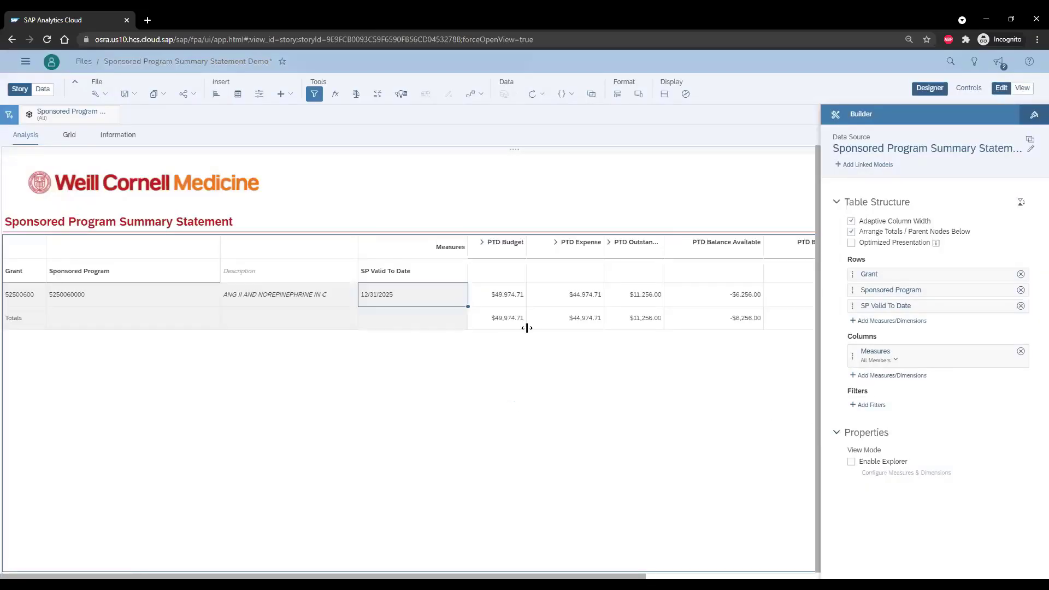
click(872, 406)
click(628, 403)
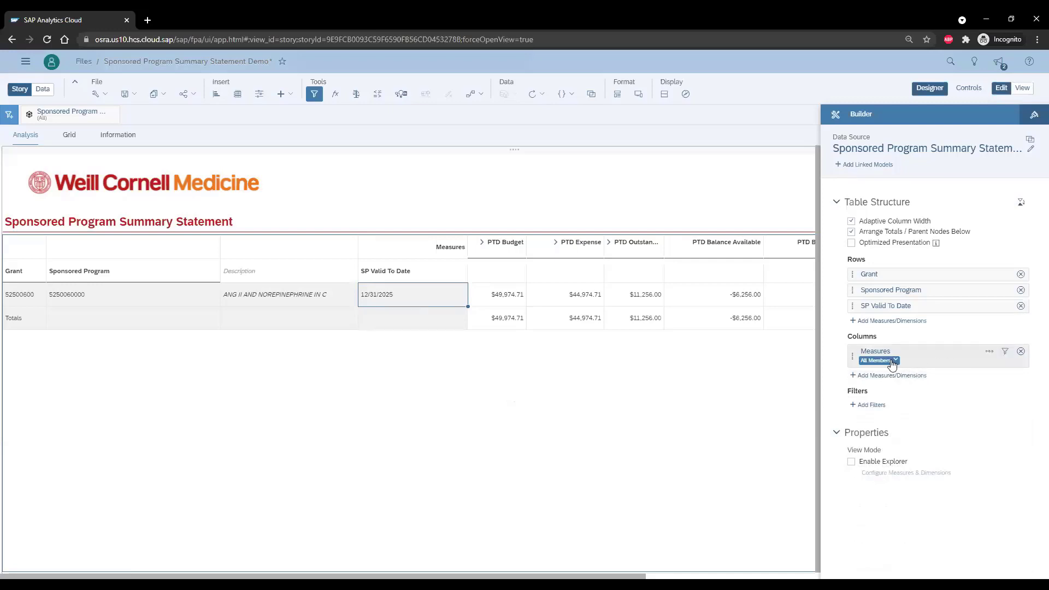
click(854, 375)
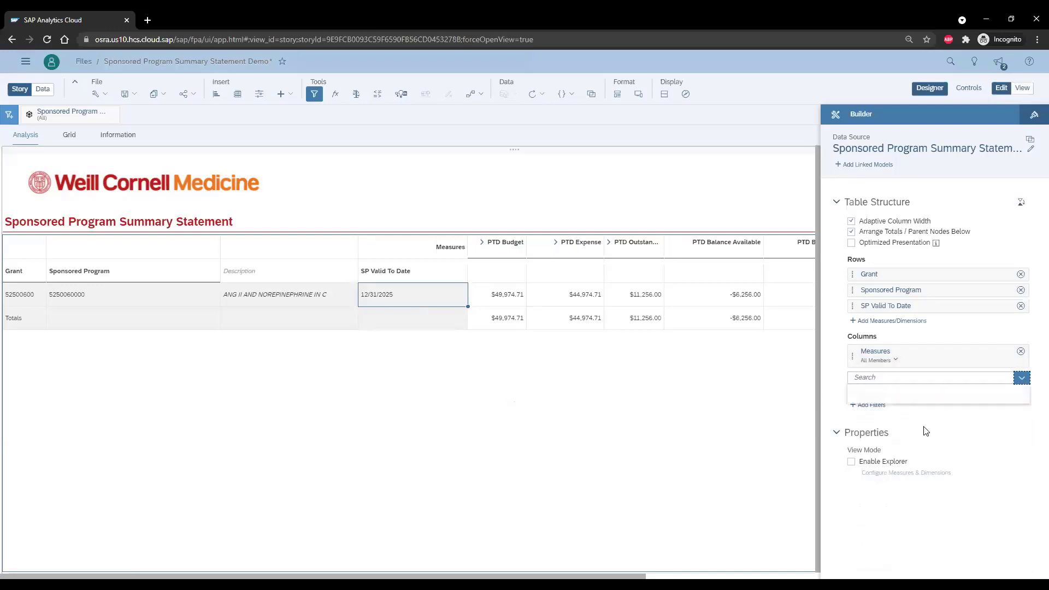
scroll(986, 454, down, 10)
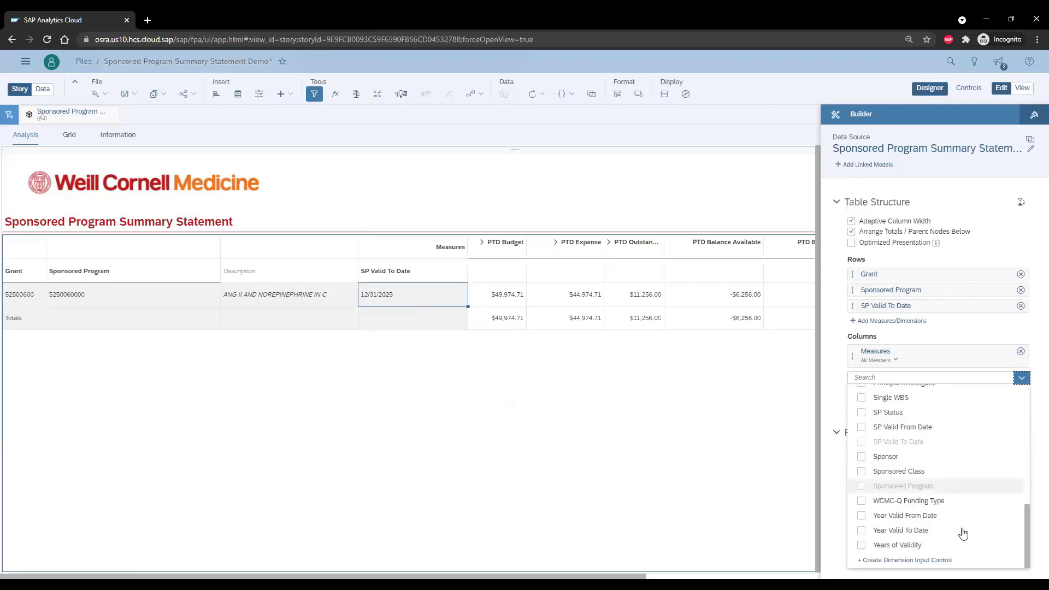
click(1032, 426)
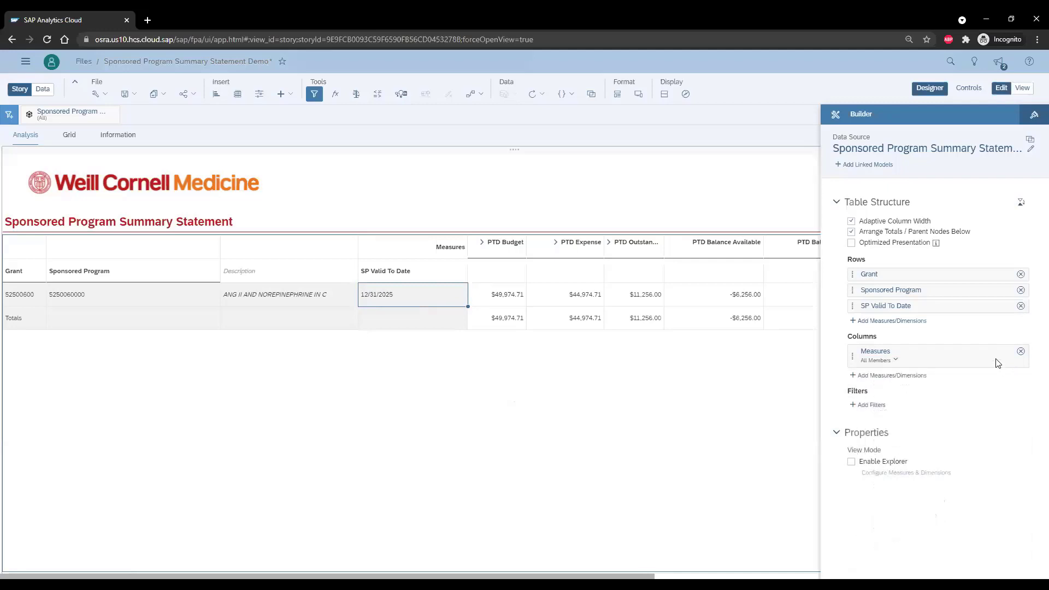
Filter the Measures column dimension to the PTD Budget member
scroll(667, 322, right, 3)
scroll(668, 320, right, 2)
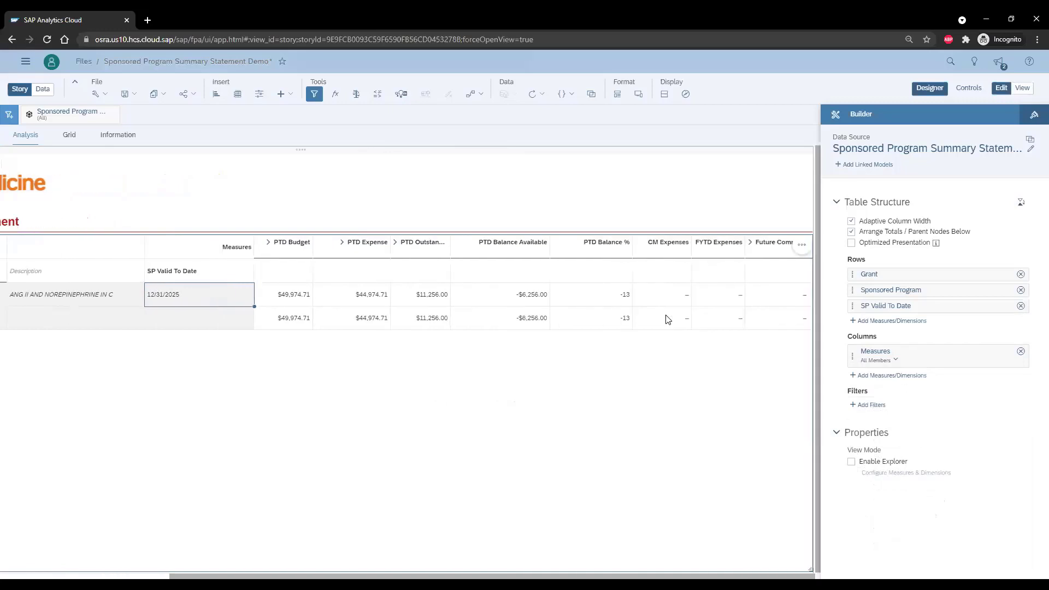
click(1003, 353)
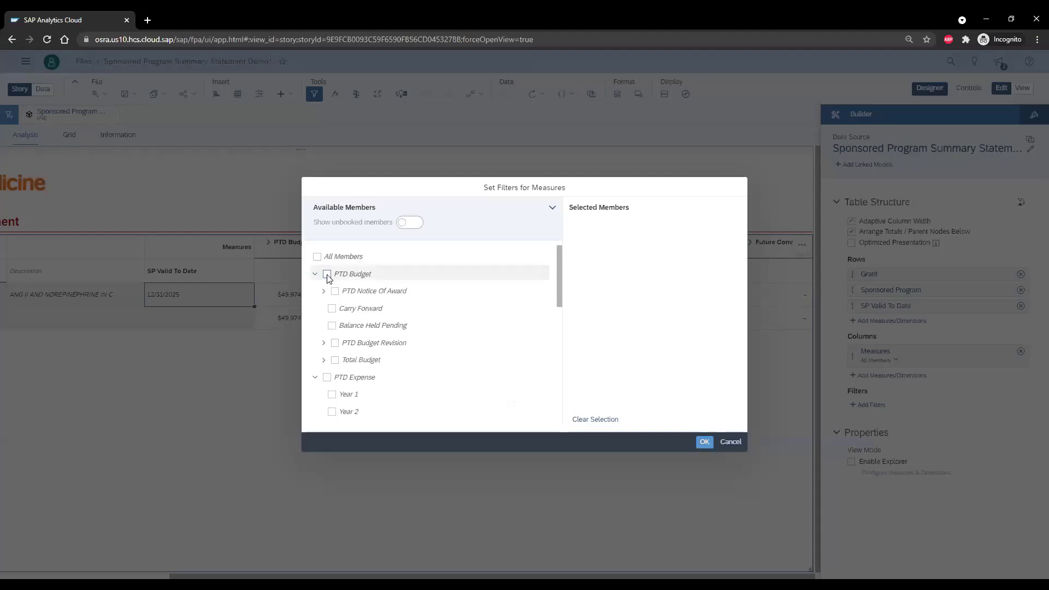
click(327, 274)
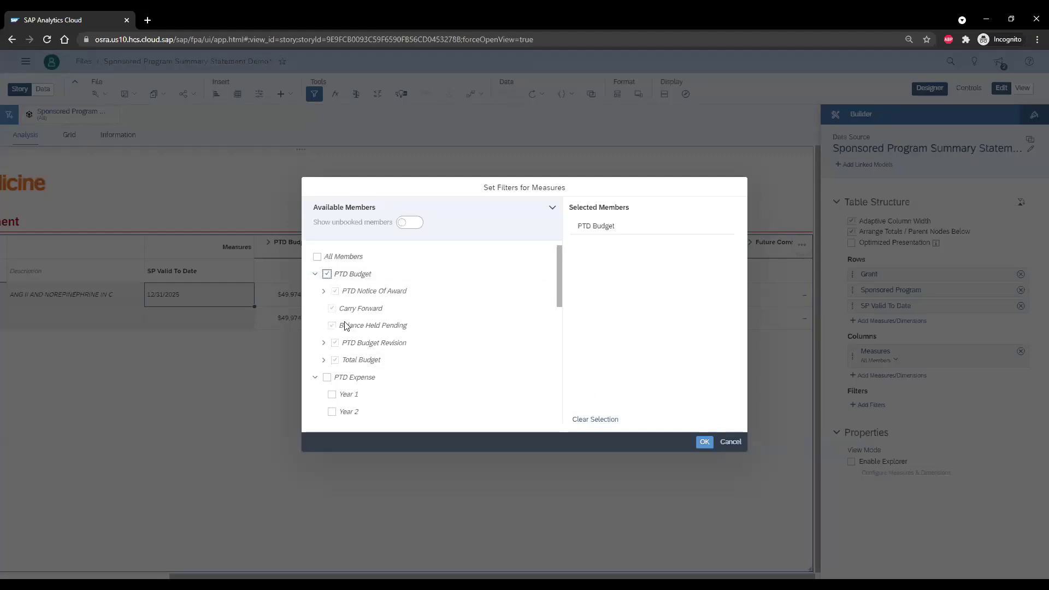
click(704, 443)
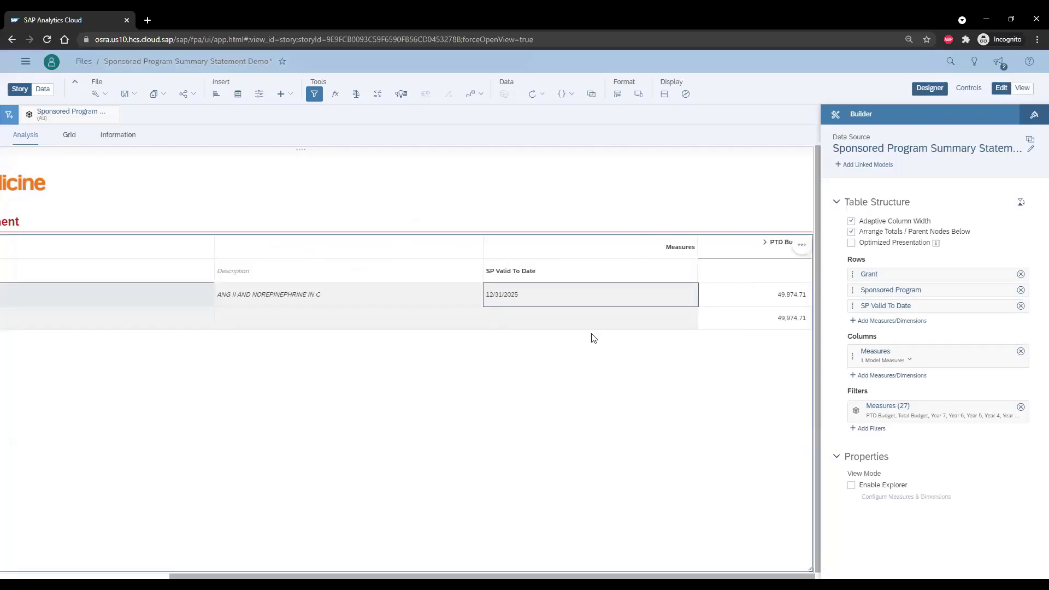
Preview the report in view mode, expanding and collapsing PTD Budget, and return to edit mode with the Designer open
click(1023, 87)
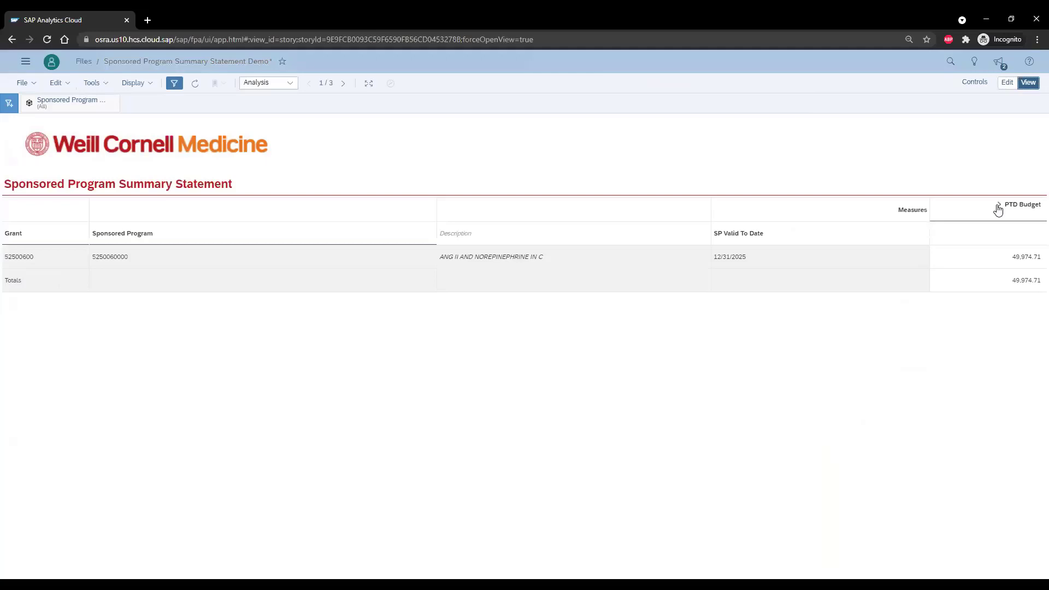
click(997, 205)
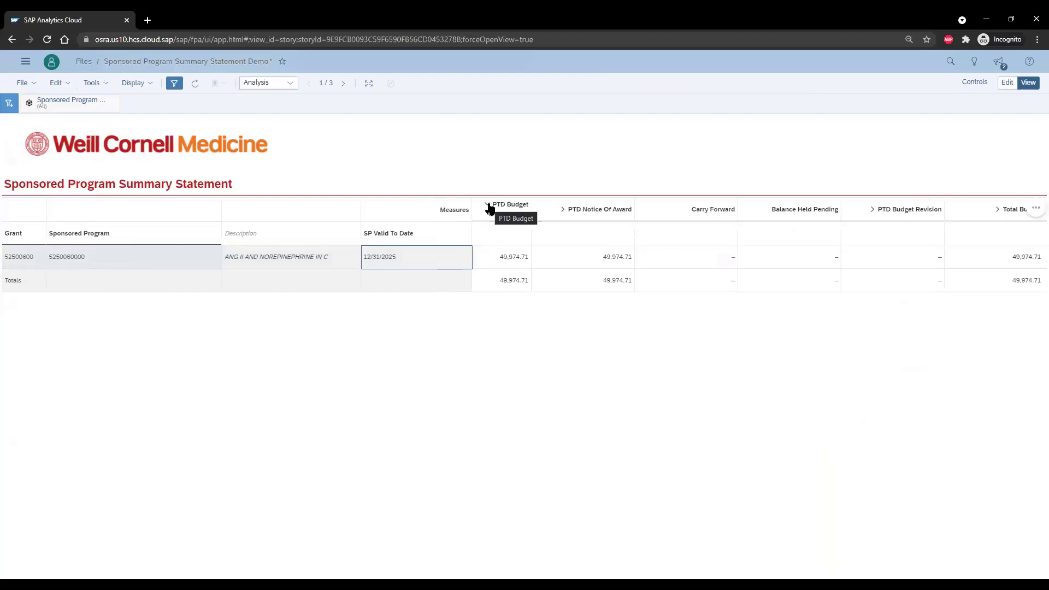
click(487, 206)
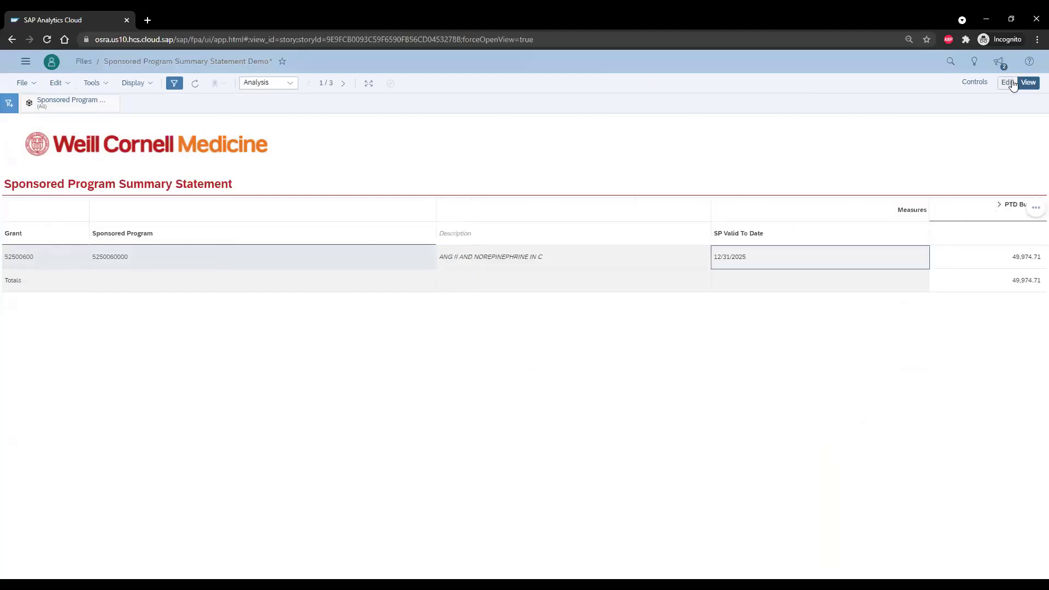
click(1007, 82)
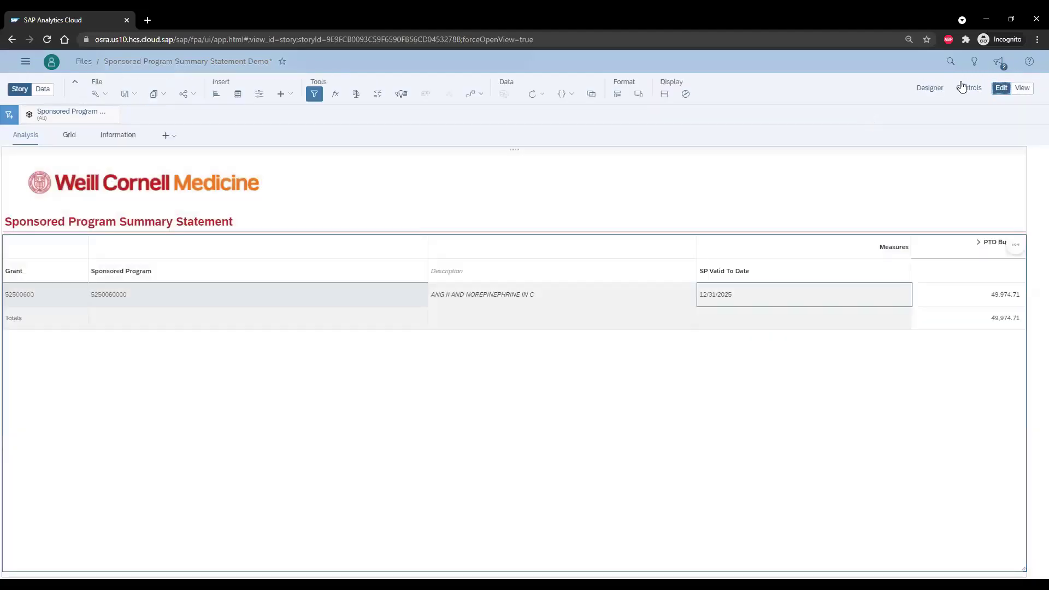
click(919, 85)
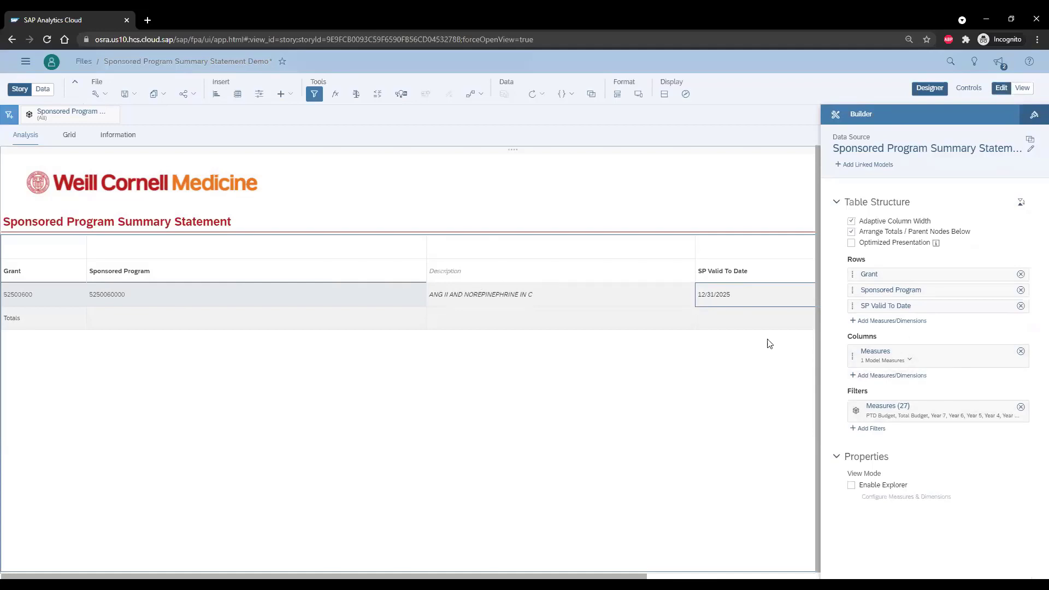
Add the Sponsored Class and G/L Account dimensions to the table rows
click(590, 267)
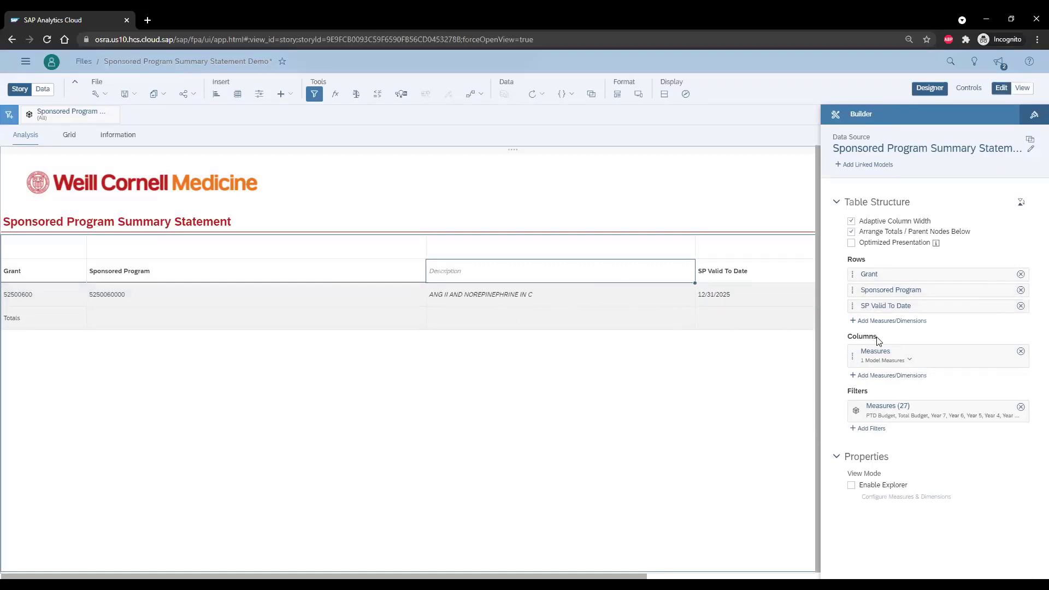
click(890, 321)
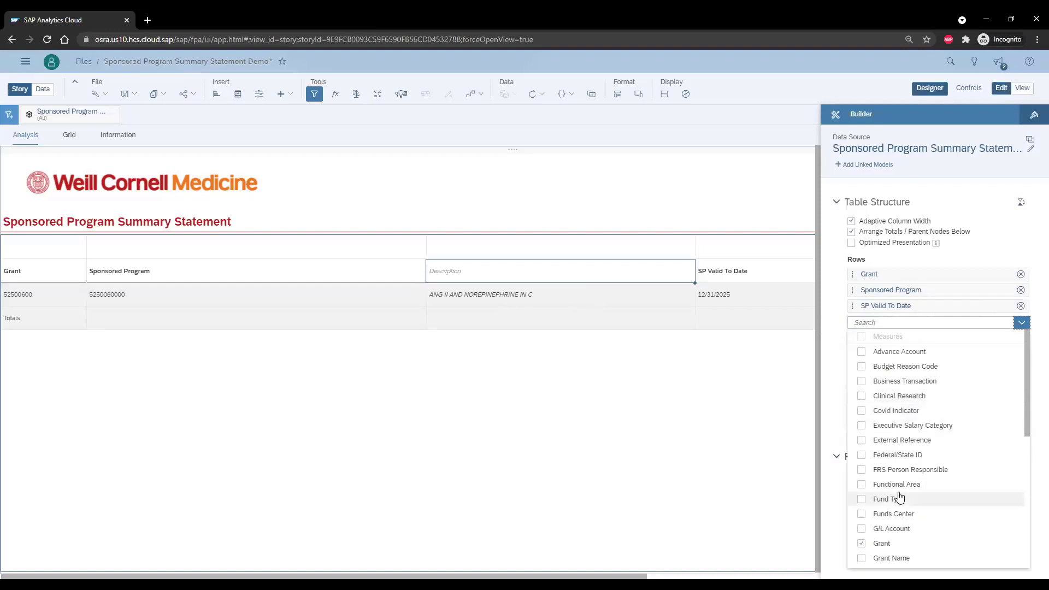
scroll(896, 496, down, 10)
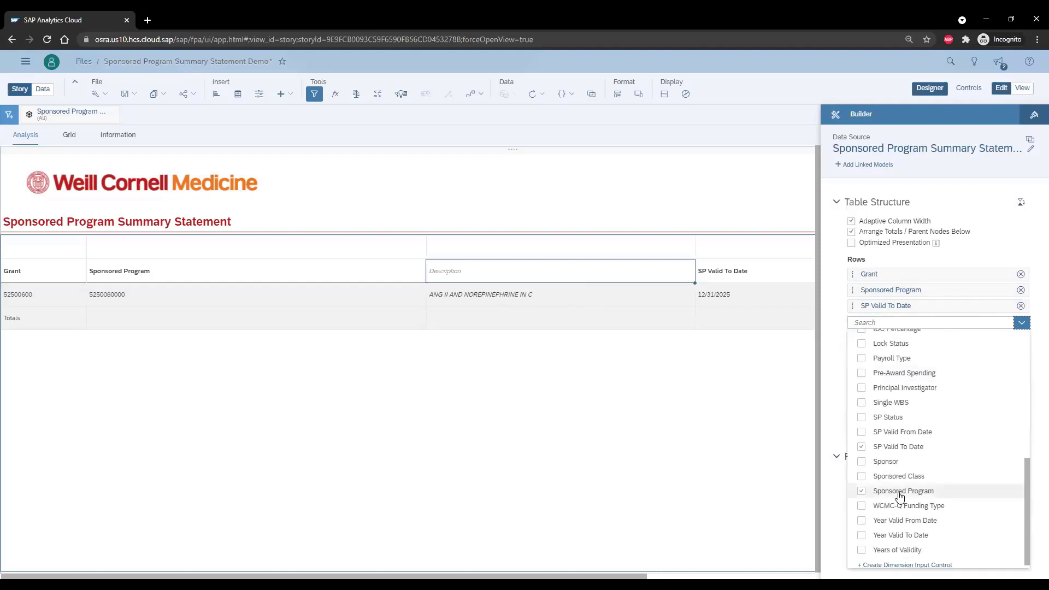
click(863, 477)
scroll(946, 474, up, 2)
scroll(945, 473, up, 2)
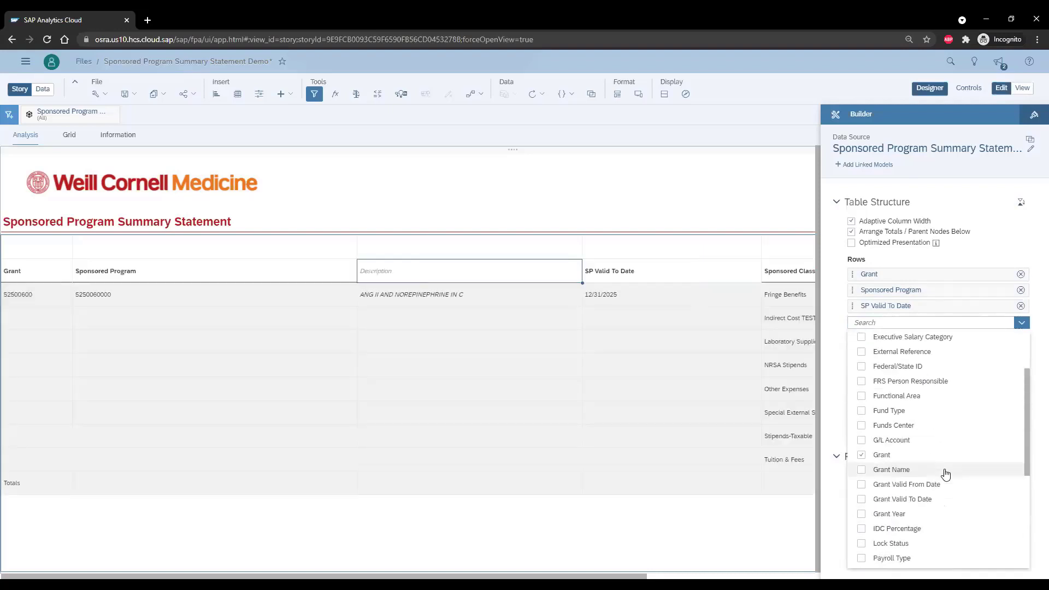
click(880, 443)
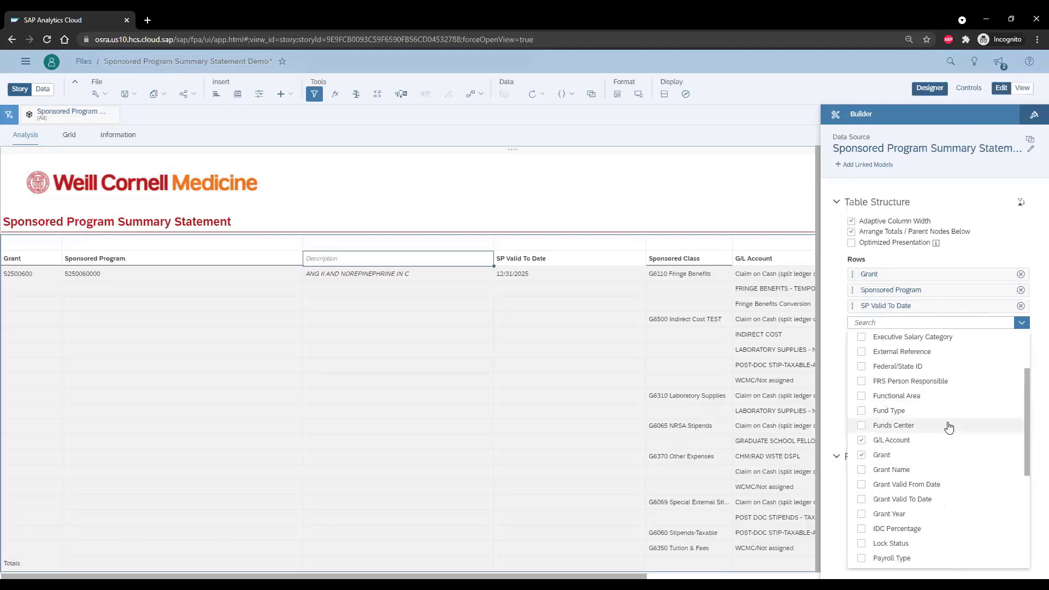
scroll(939, 403, down, 1)
scroll(939, 403, down, 3)
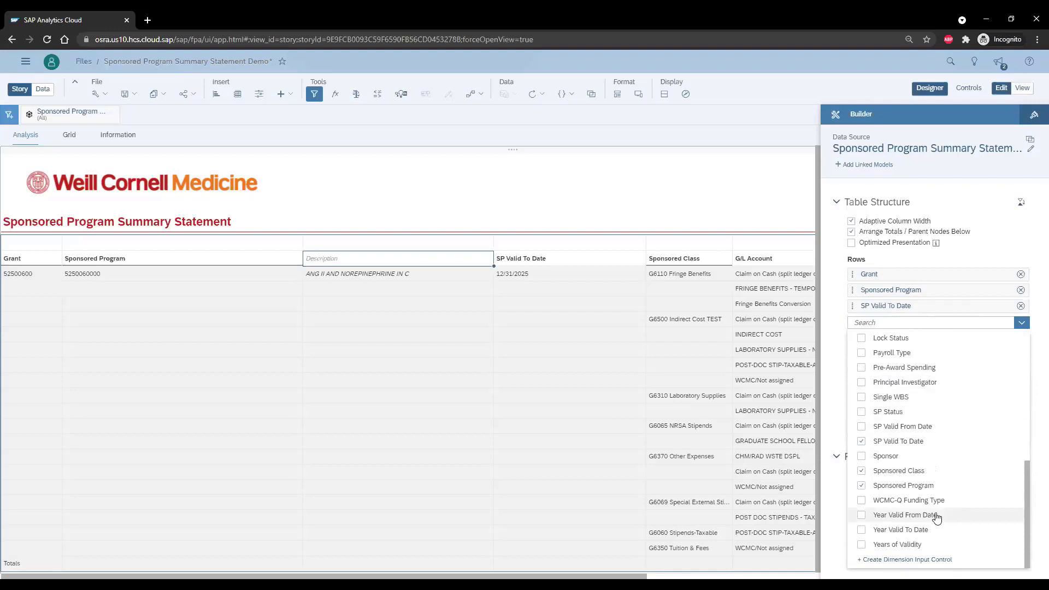
scroll(942, 415, up, 5)
scroll(944, 418, up, 2)
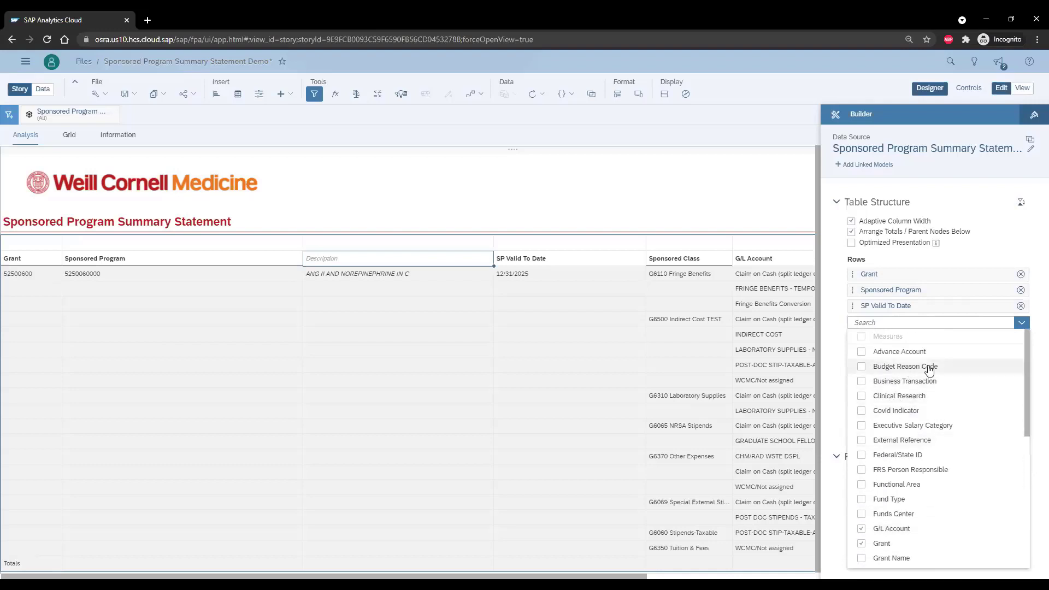
click(835, 387)
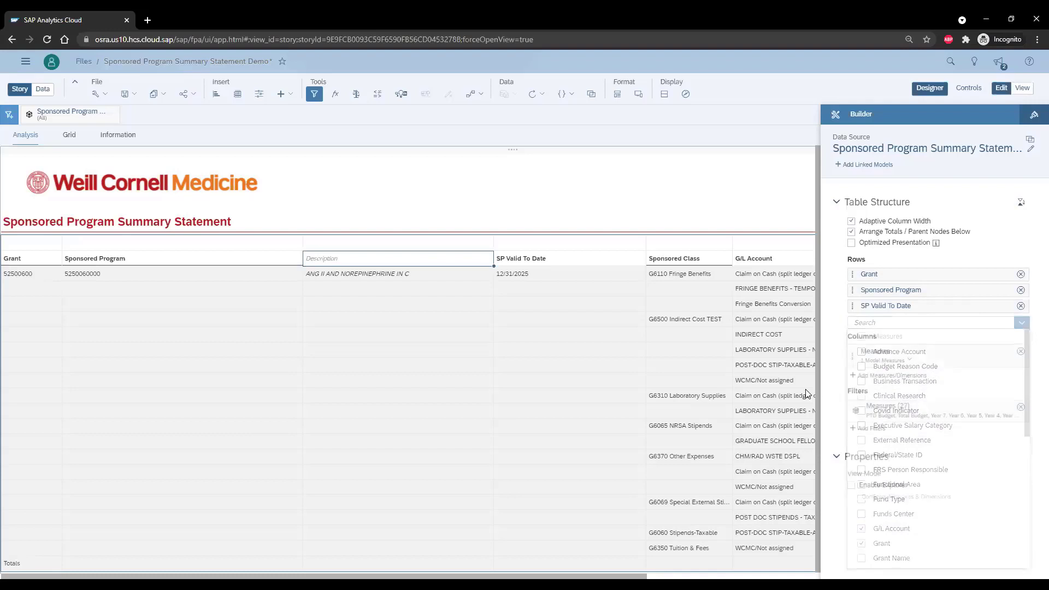
click(770, 393)
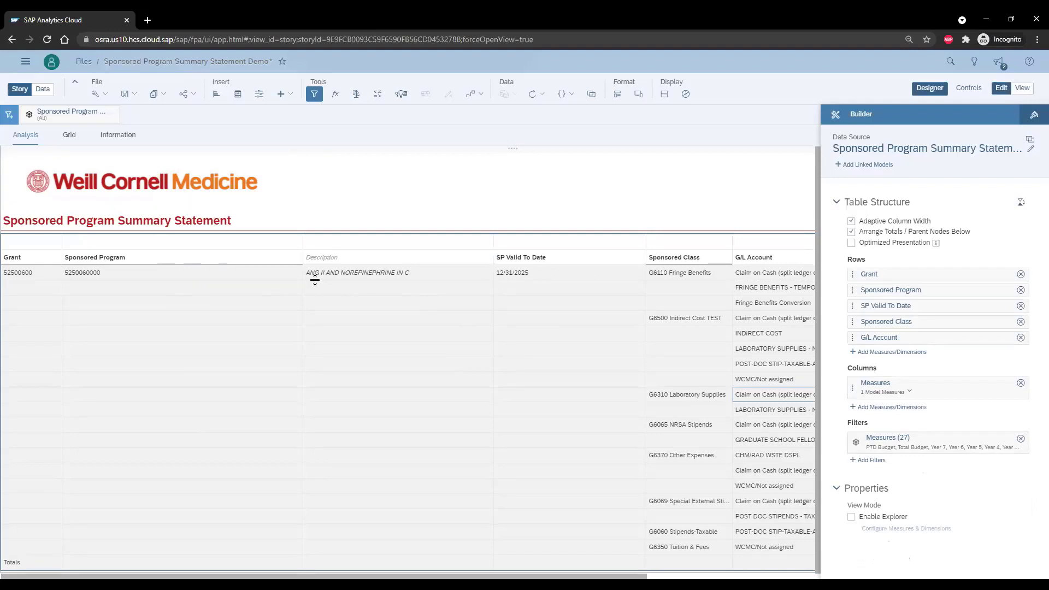
Freeze the table up to the header row of the Grant column
click(337, 275)
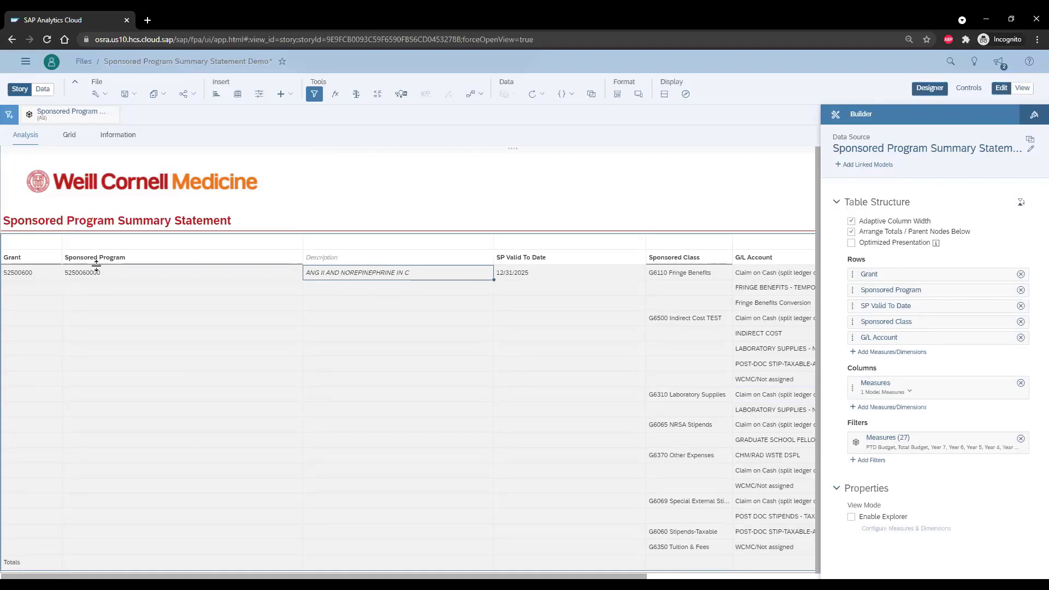
click(40, 261)
right_click(39, 261)
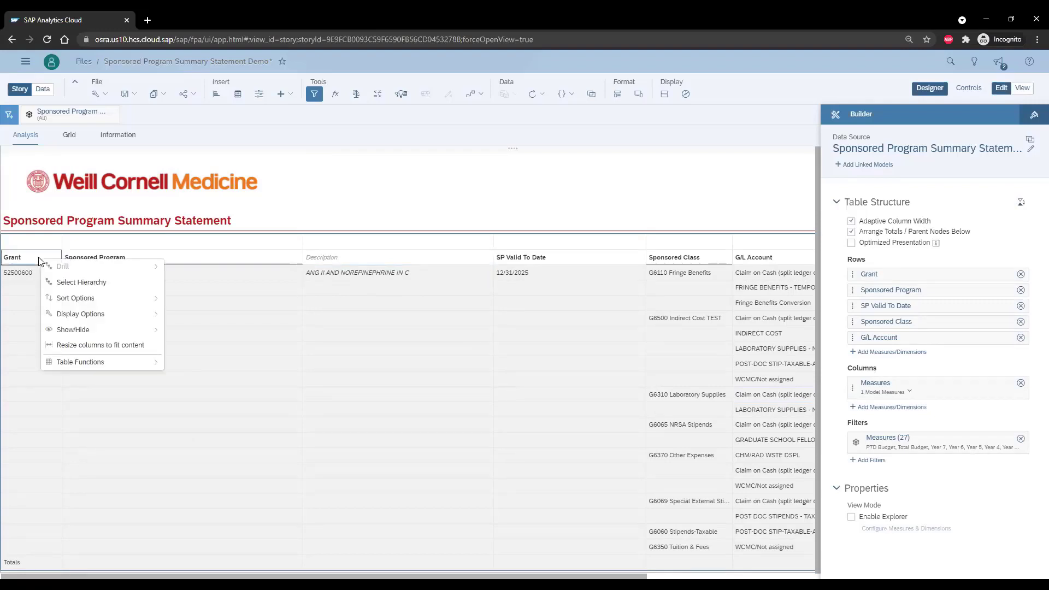
mouse_move(80, 363)
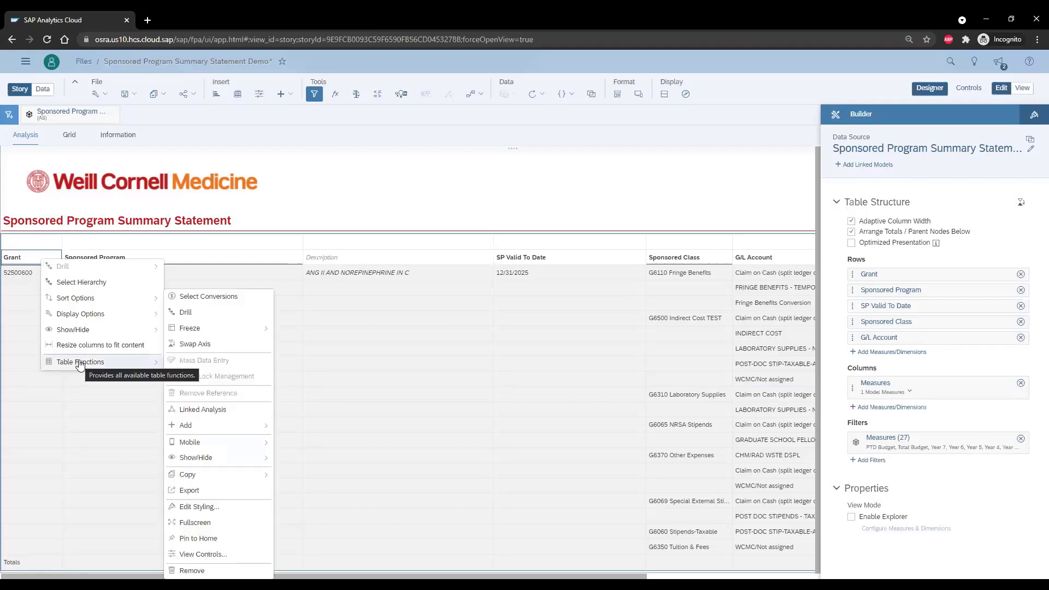
mouse_move(227, 329)
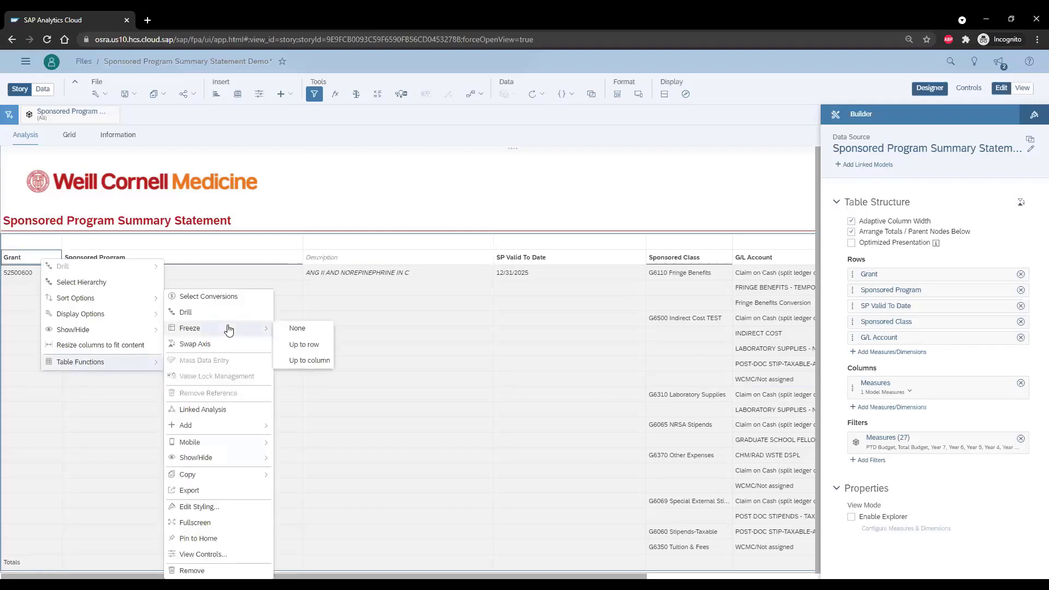
click(306, 344)
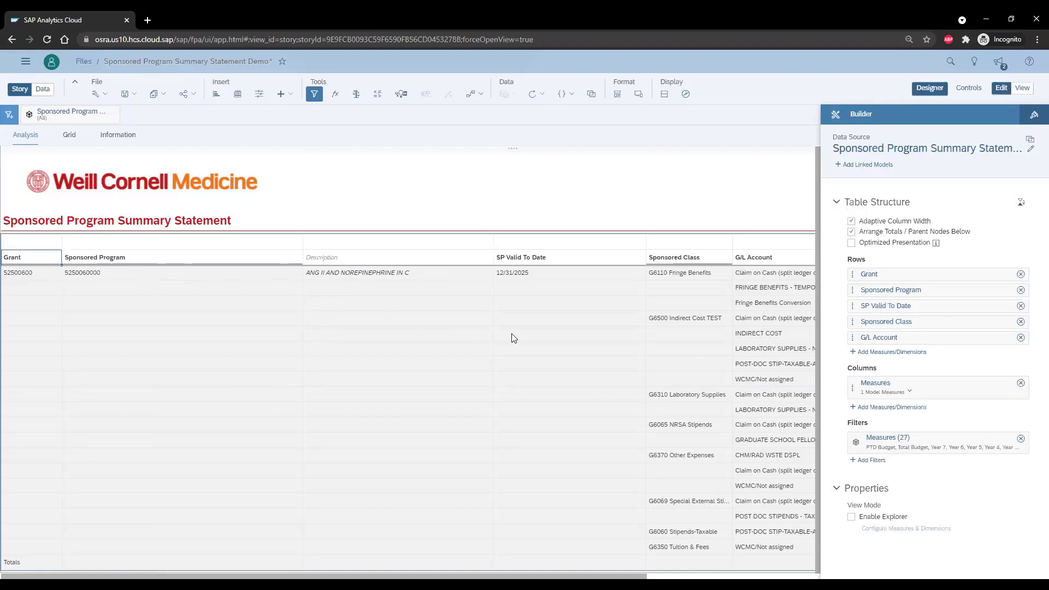
Remove the Measures filter from the table and freeze the table up to the Grant column
scroll(512, 337, right, 3)
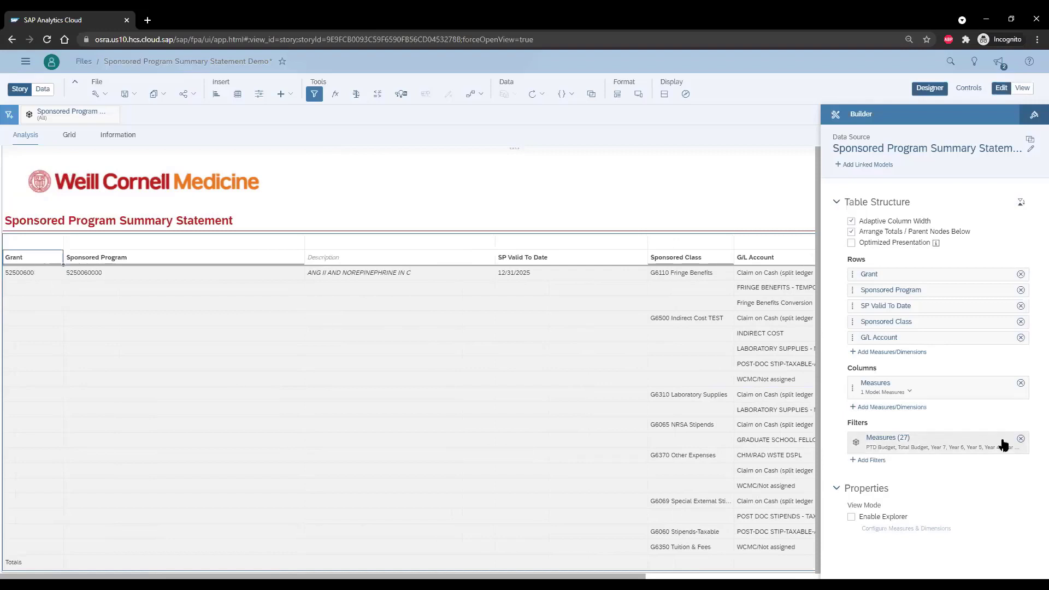
click(1019, 439)
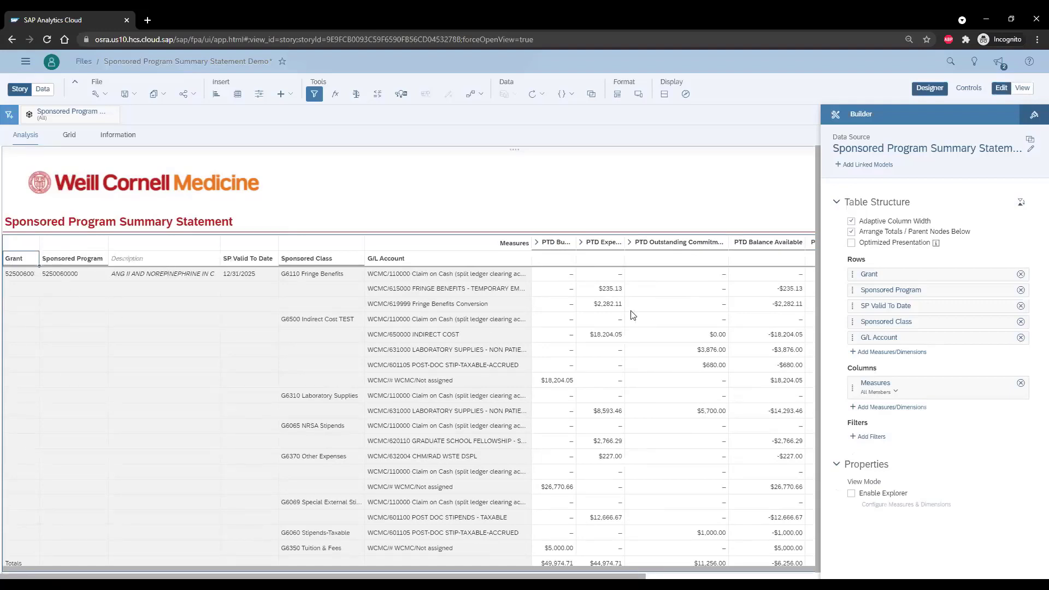
right_click(28, 266)
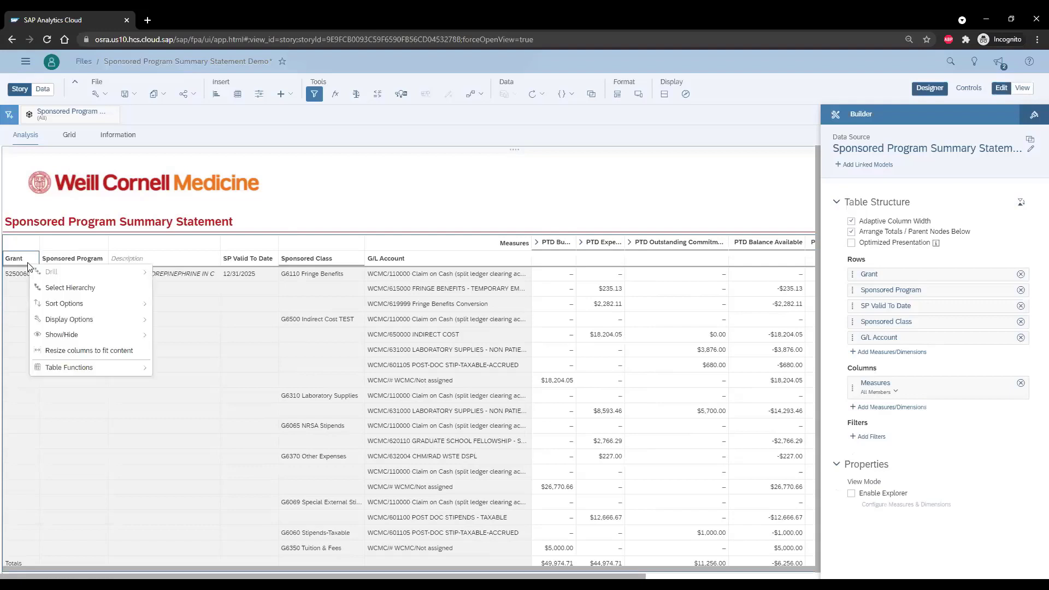
mouse_move(69, 369)
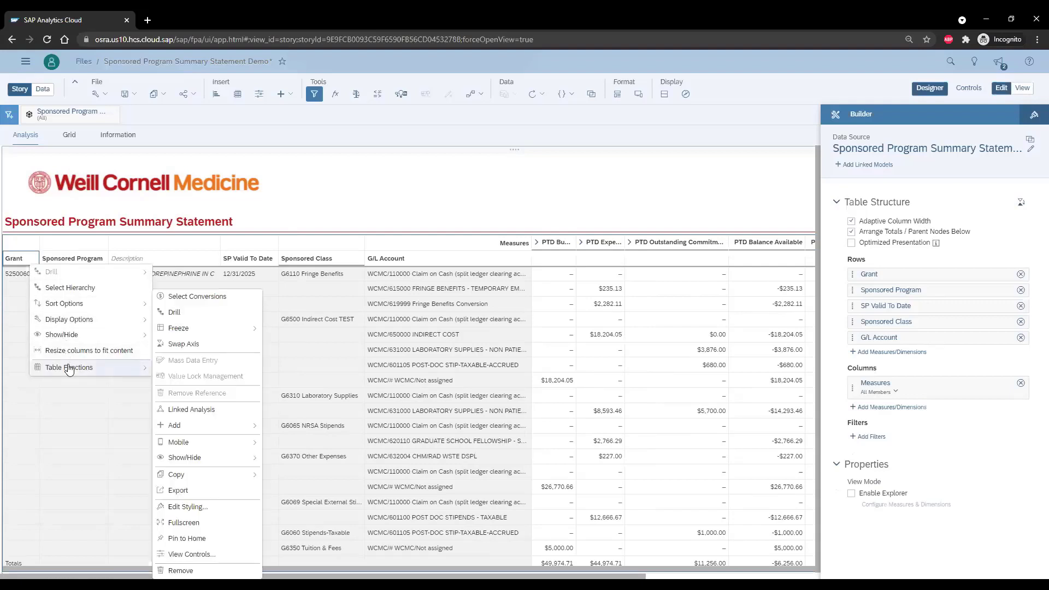
mouse_move(208, 328)
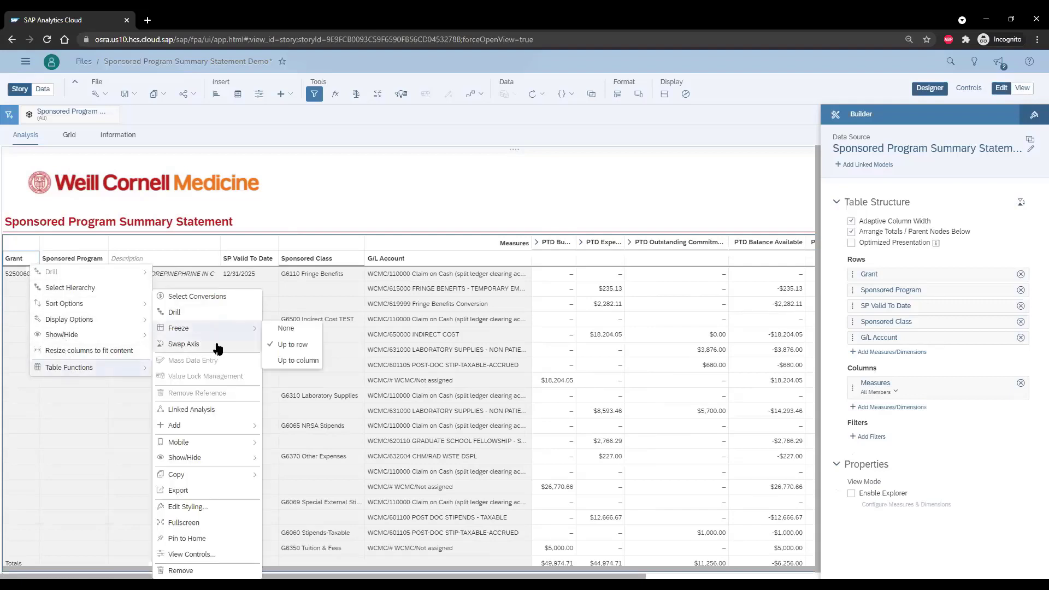
click(295, 359)
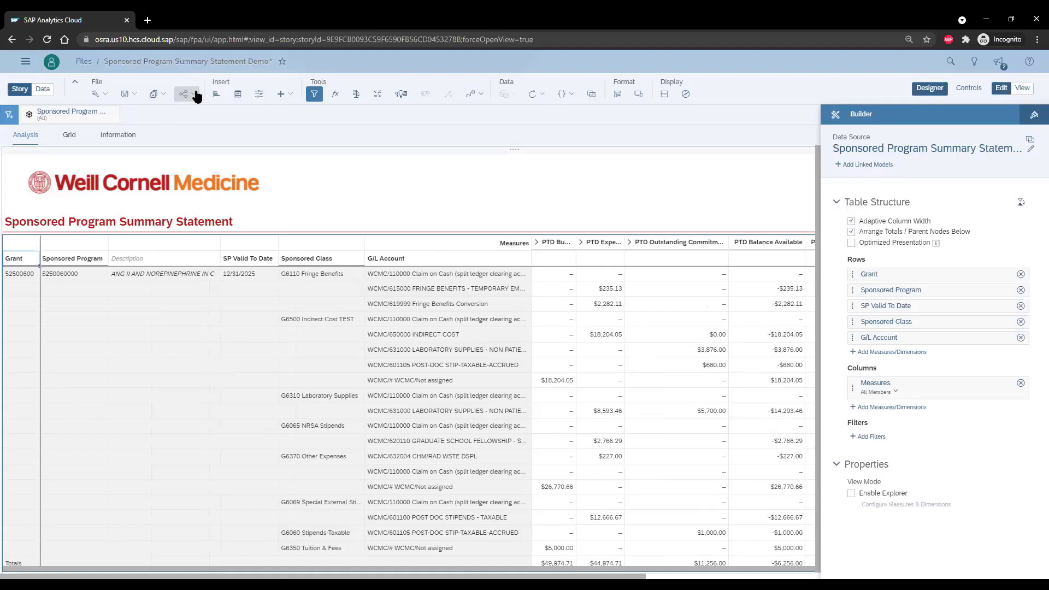
Apply a hierarchy to the Sponsored Class dimension that groups its members into direct and indirect expense
click(325, 274)
click(988, 322)
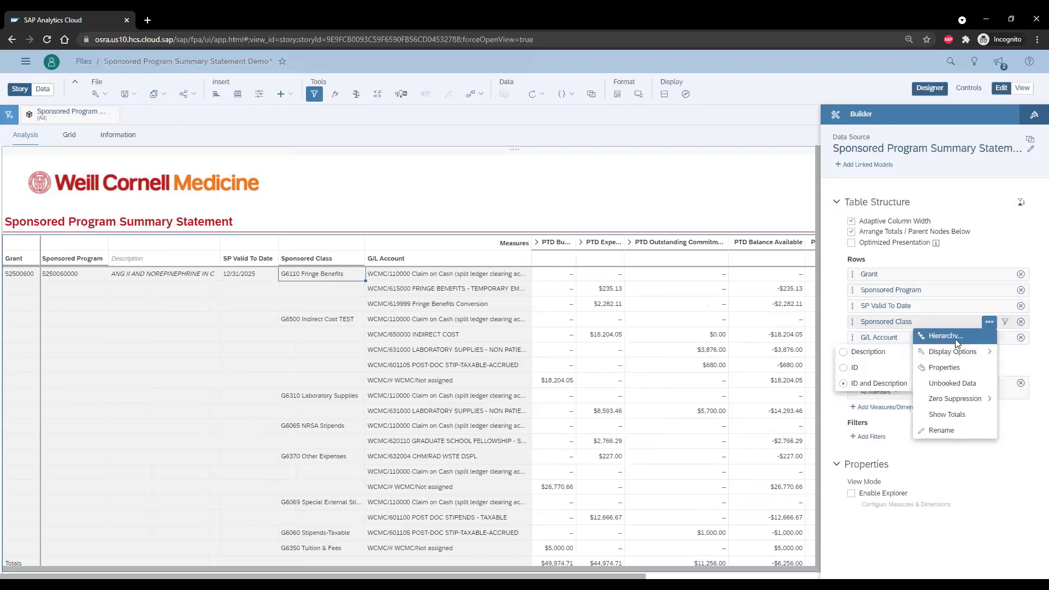
click(957, 334)
click(619, 325)
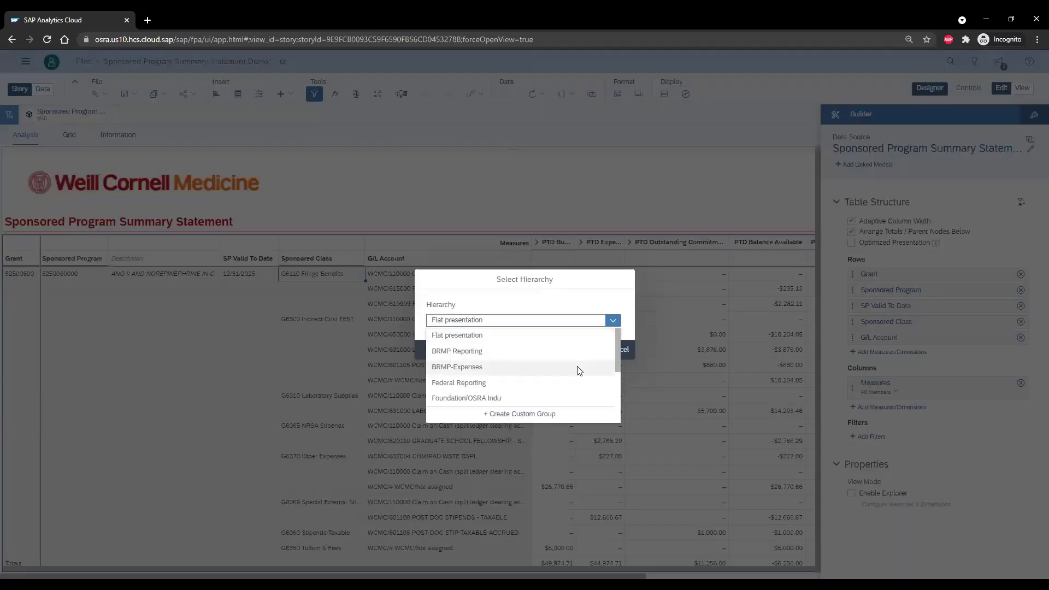
scroll(580, 367, down, 5)
click(523, 369)
click(589, 350)
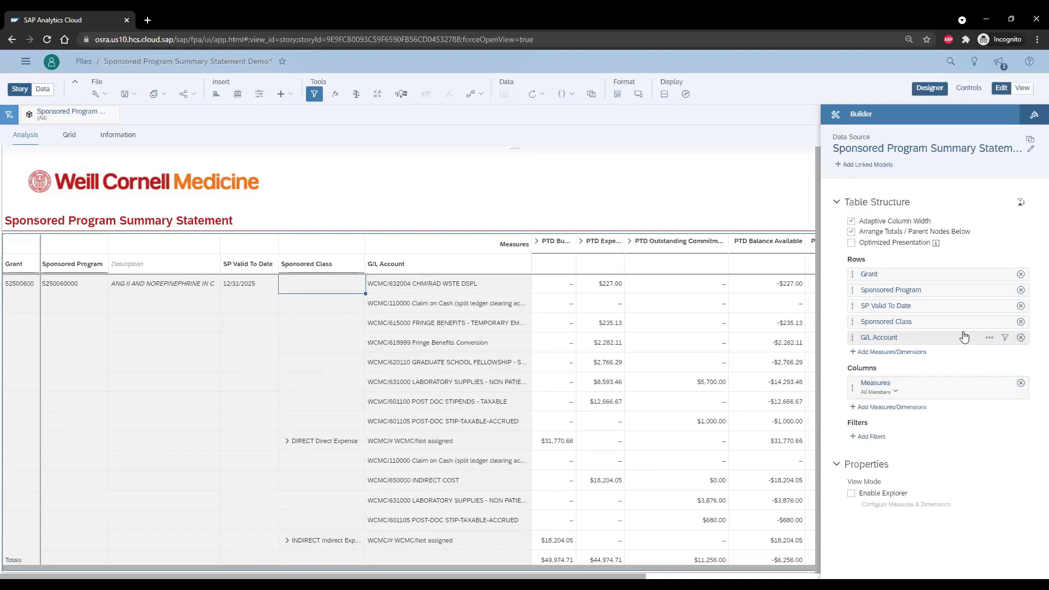
Drill the Sponsored Class hierarchy to Level 1 and remove G/L Account from the table rows
right_click(323, 264)
mouse_move(346, 270)
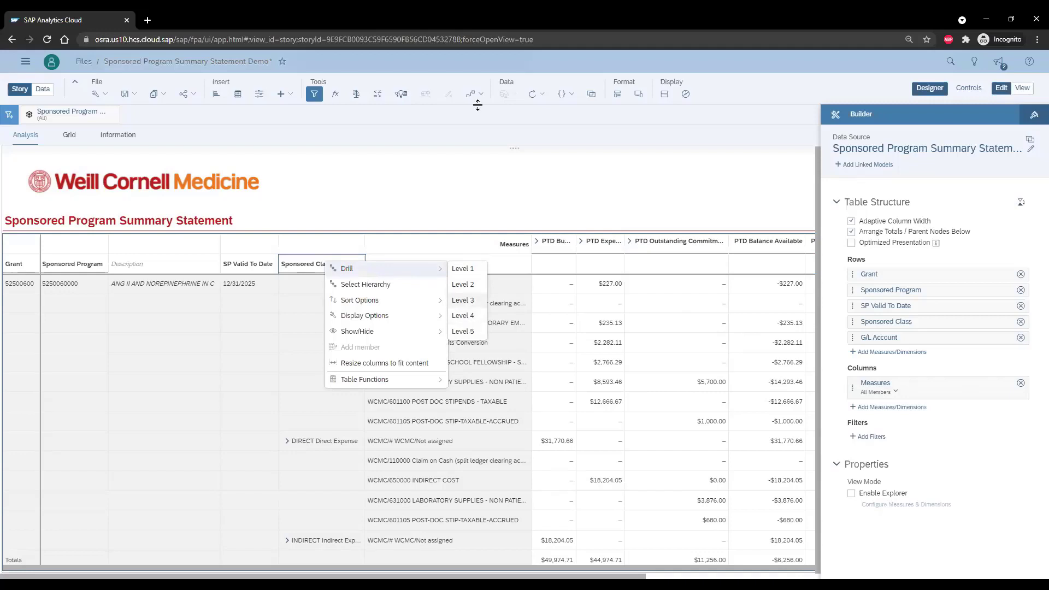
click(473, 275)
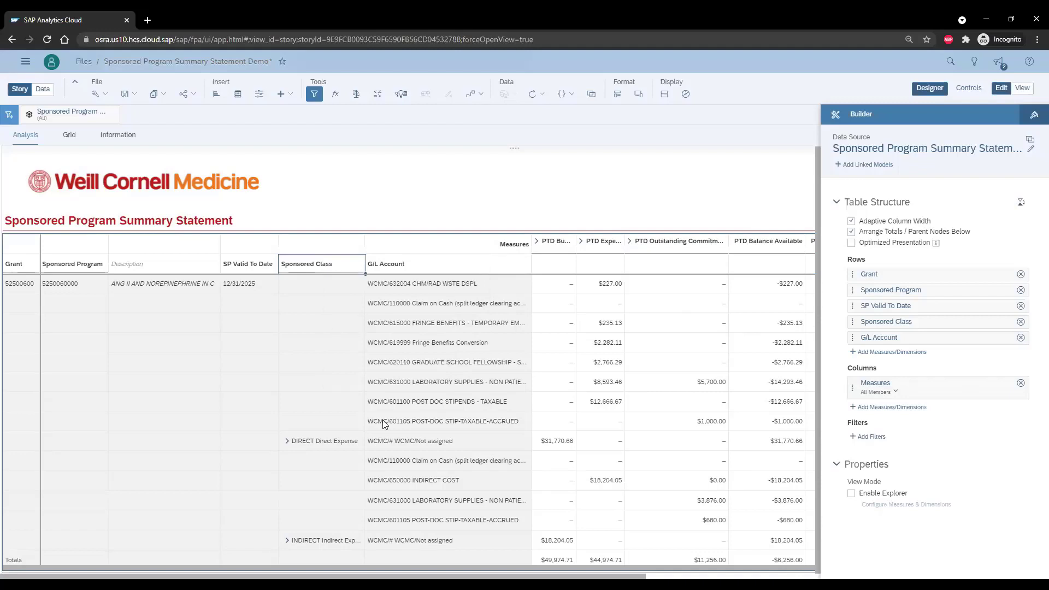
click(1020, 337)
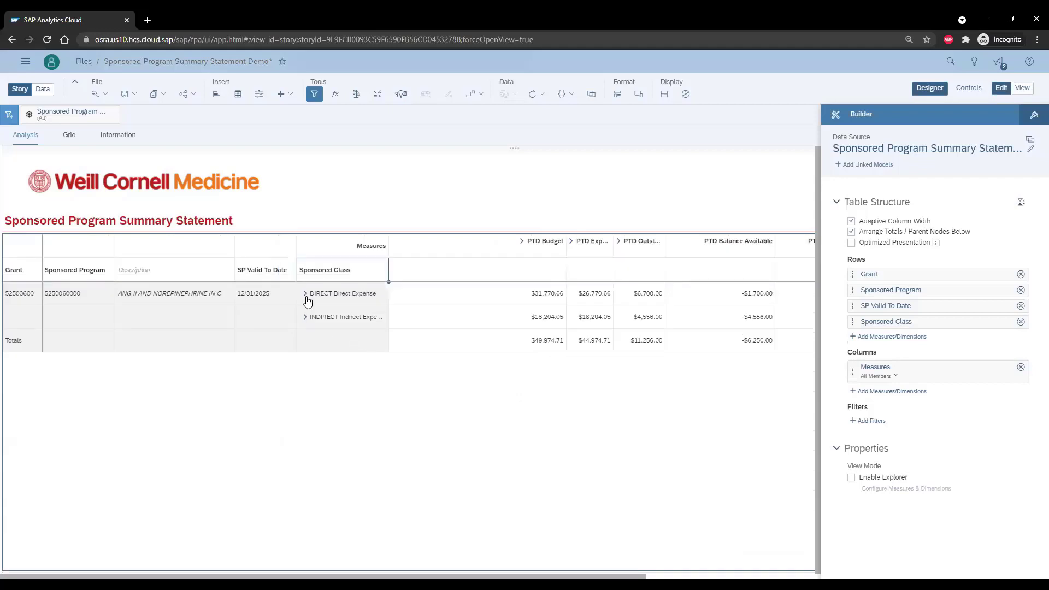
Drill the Sponsored Class hierarchy to Level 2 and move Sponsored Program above Grant in the table rows
right_click(354, 274)
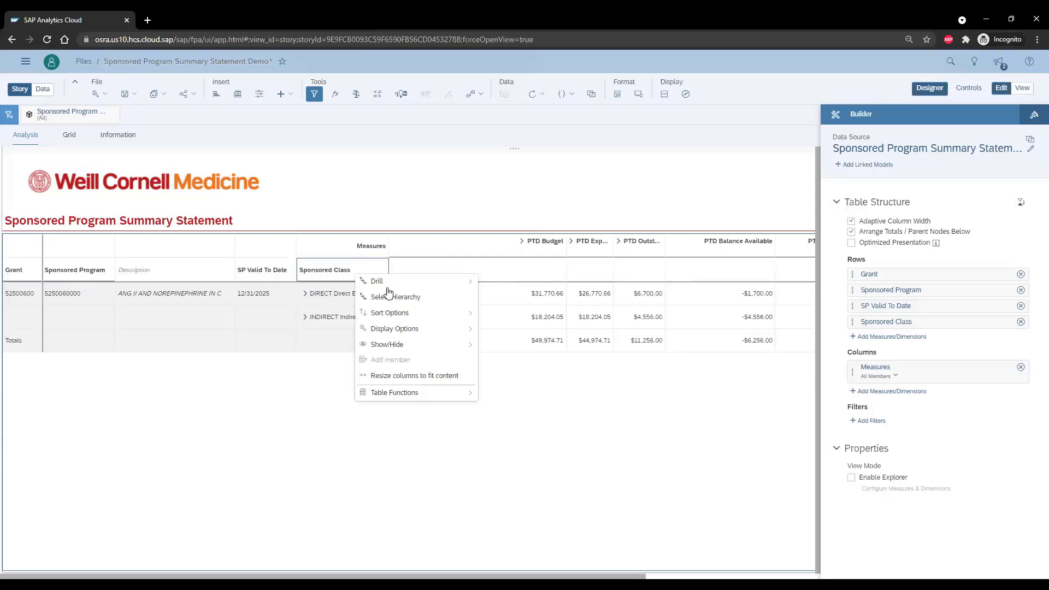
mouse_move(421, 292)
click(508, 300)
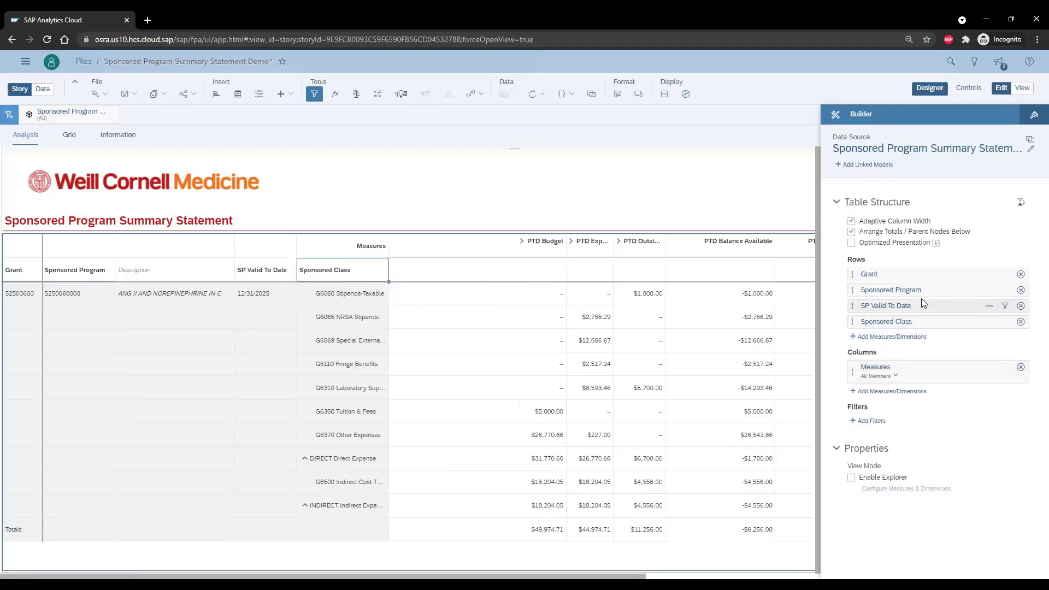
drag(921, 292, 922, 280)
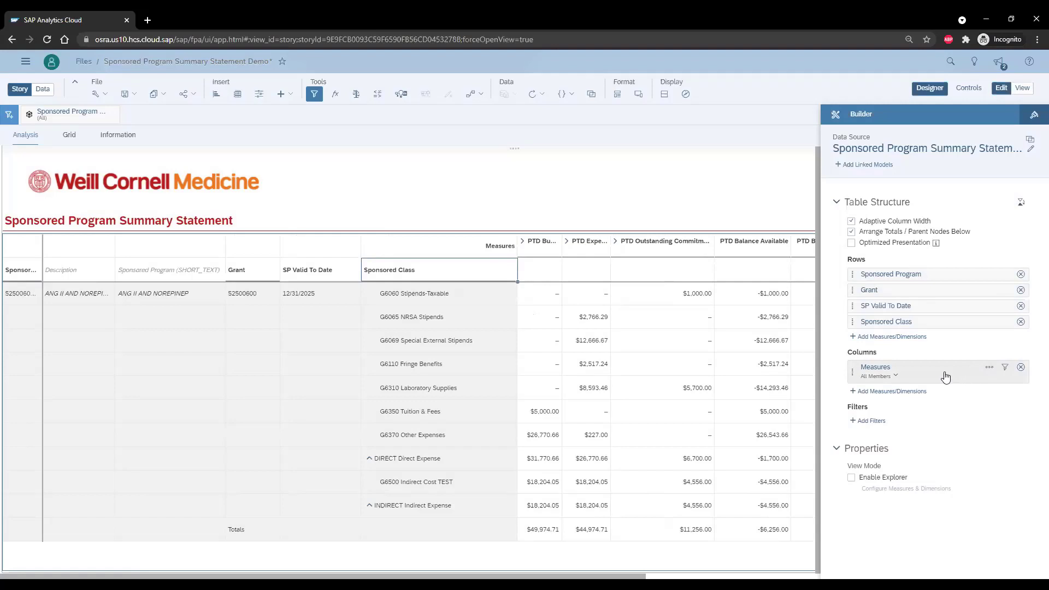
Open the member filter for Measures, select and deselect PTD Expense, and confirm the filter settings
click(1005, 369)
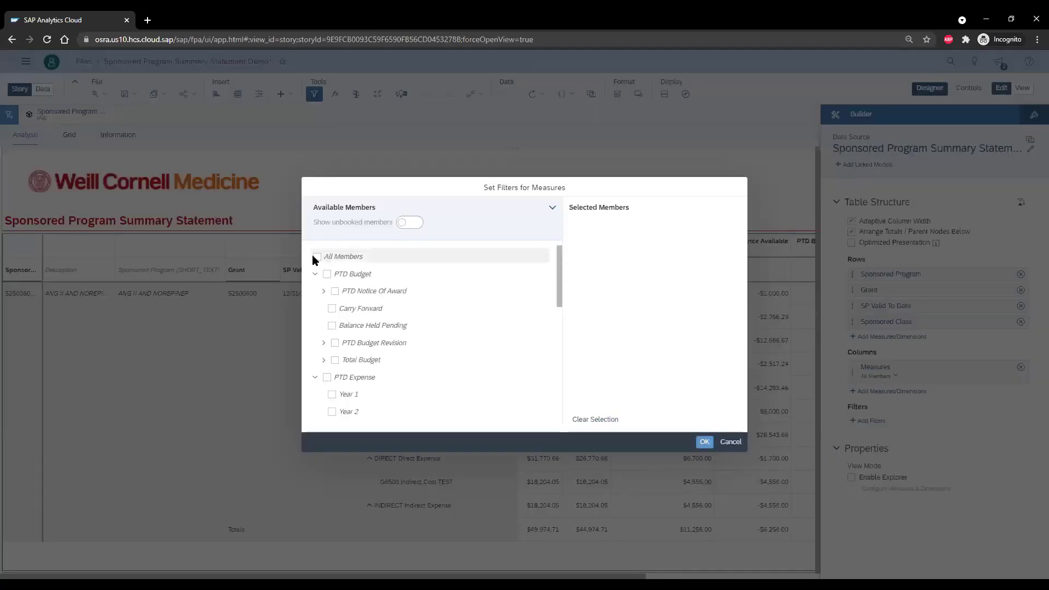
click(327, 377)
click(327, 377)
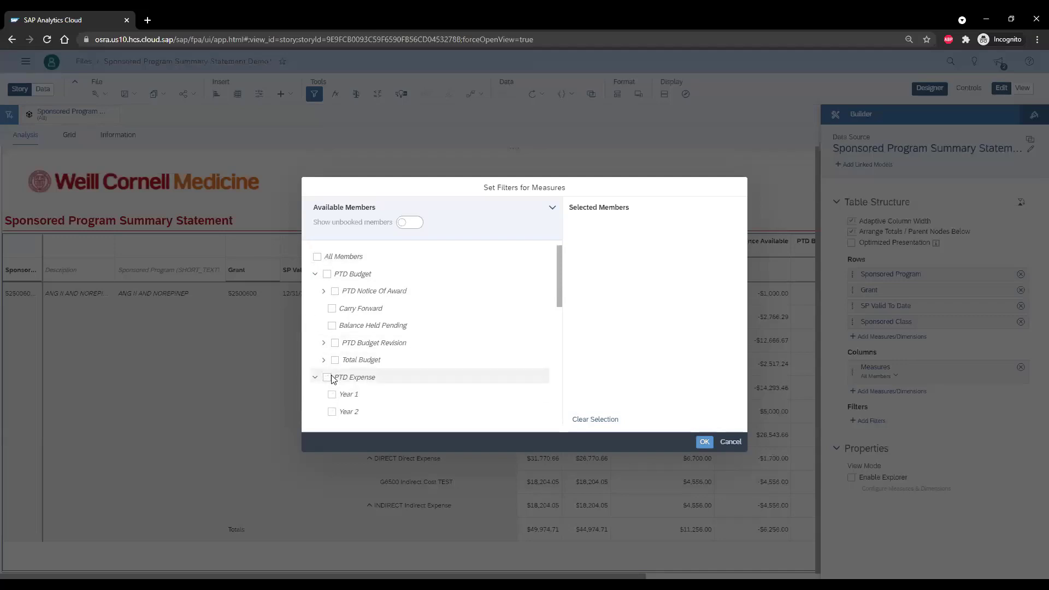
click(712, 445)
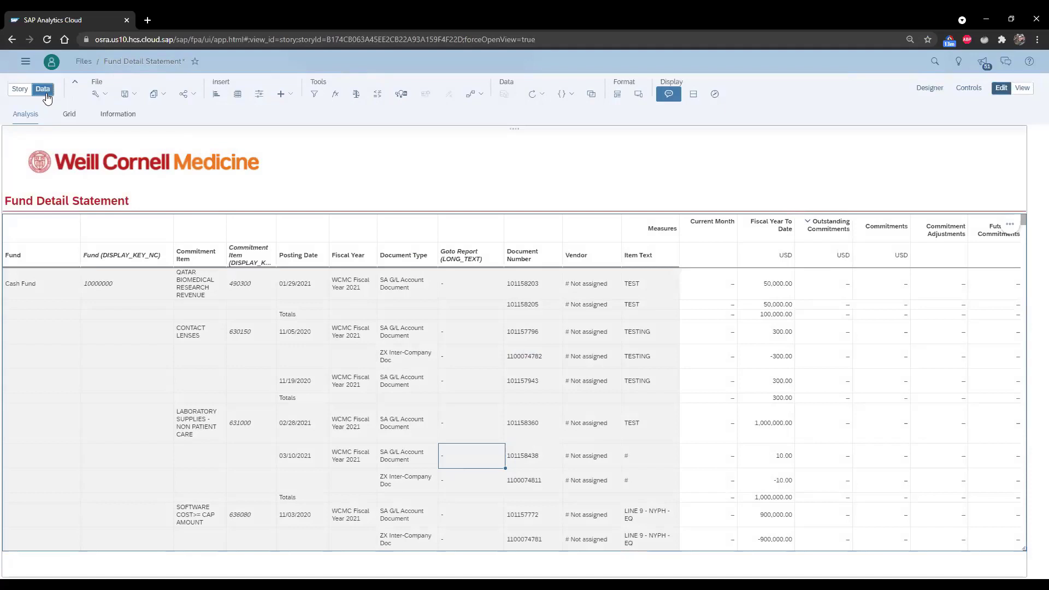
Explore the Fund Detail Statement data by charting the Commitments measure per Fund
click(44, 90)
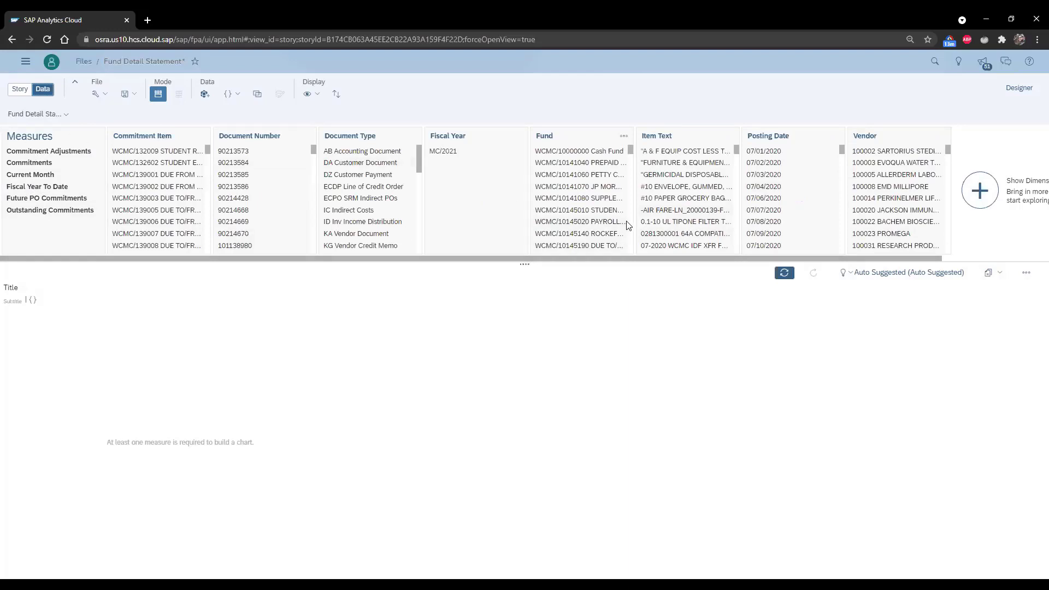
click(58, 163)
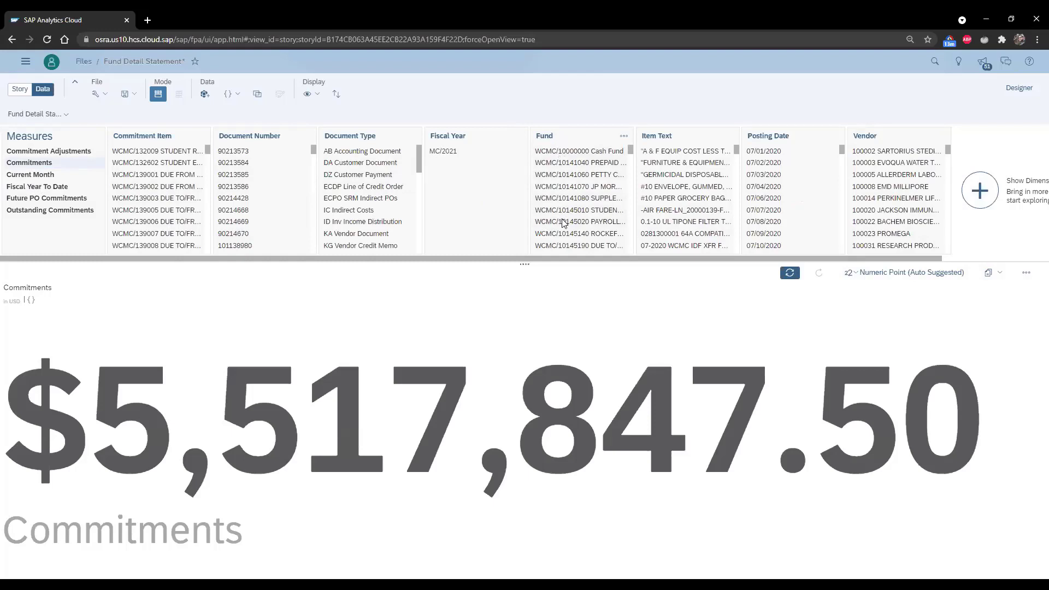
click(544, 141)
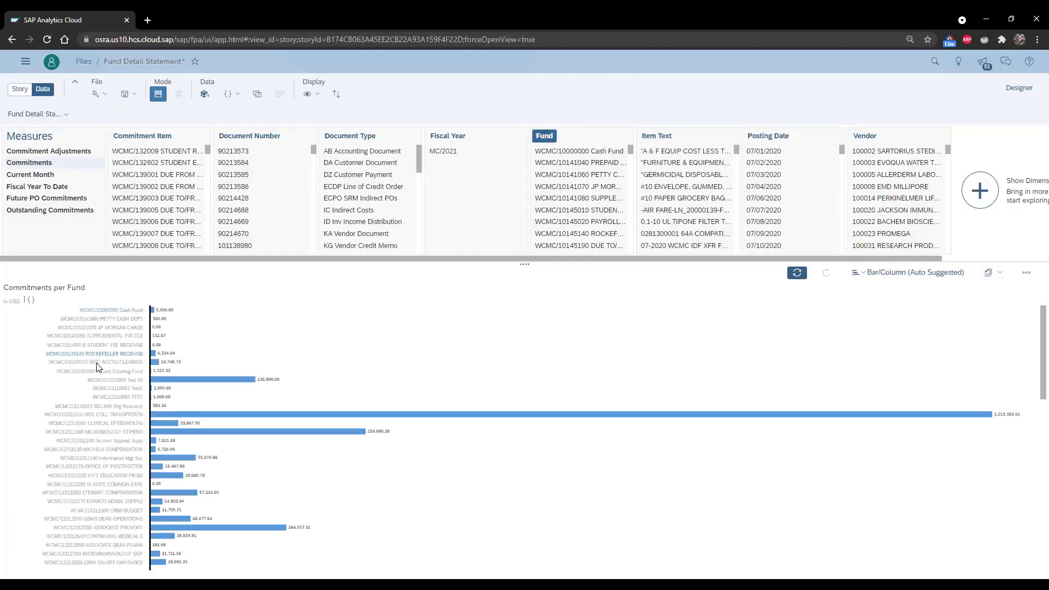
Examine the Commitments per Fund chart and add Commitment Item as a second dimension
scroll(111, 530, down, 1)
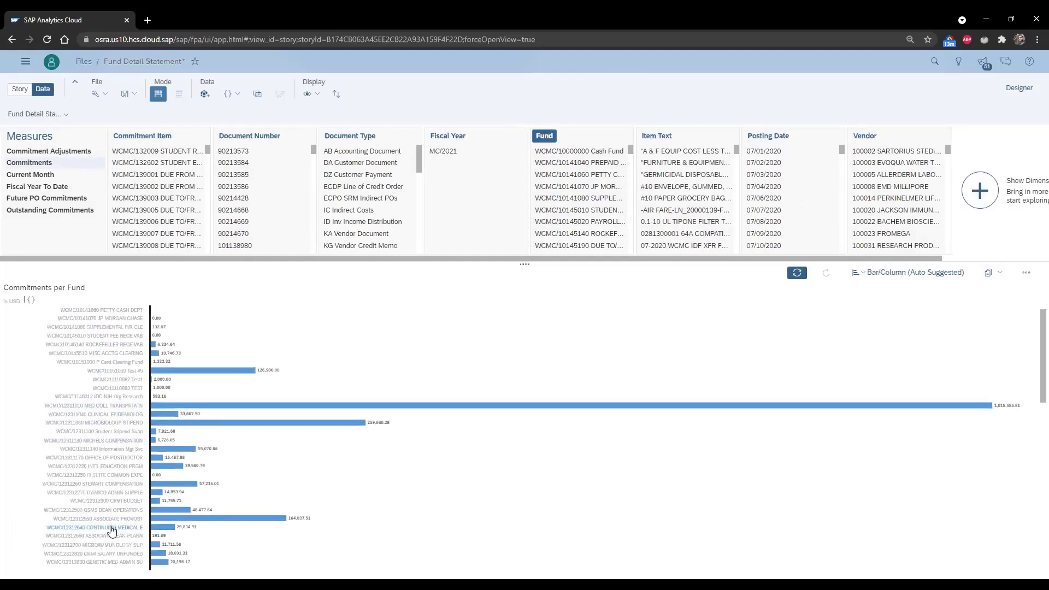
scroll(111, 530, down, 2)
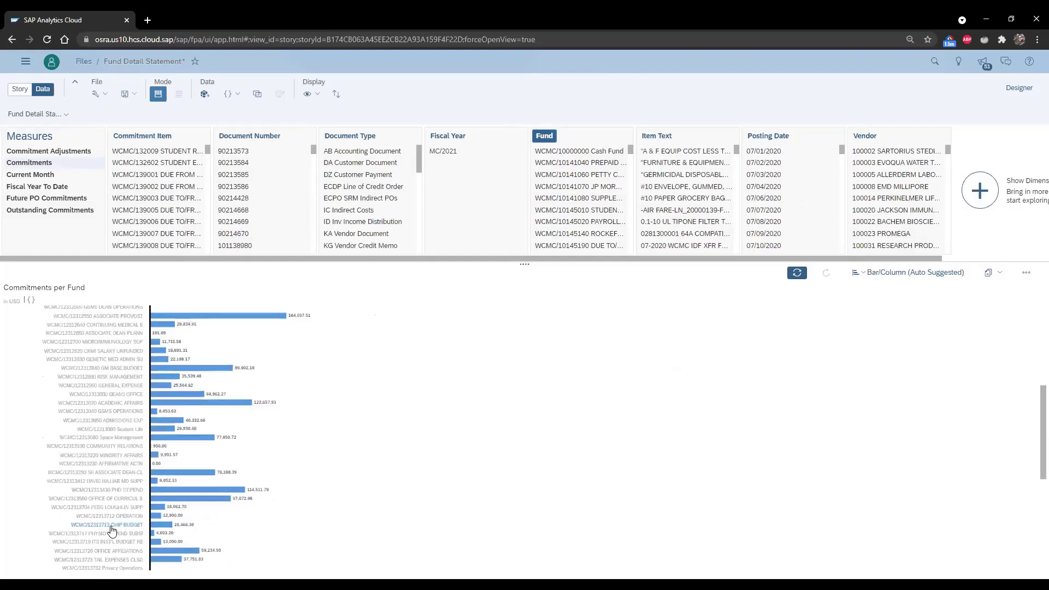
scroll(112, 530, up, 3)
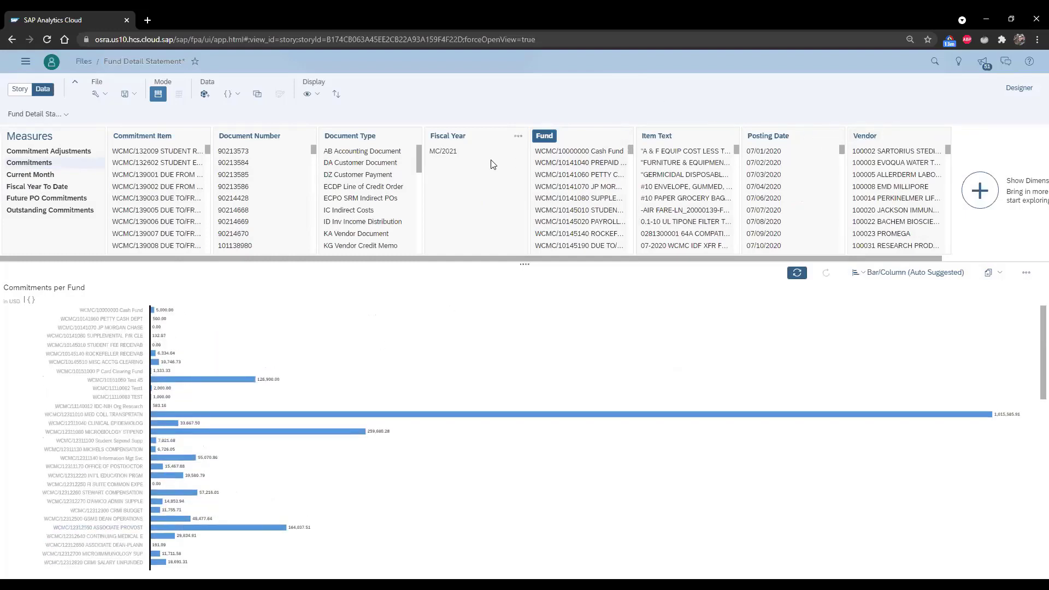
click(143, 136)
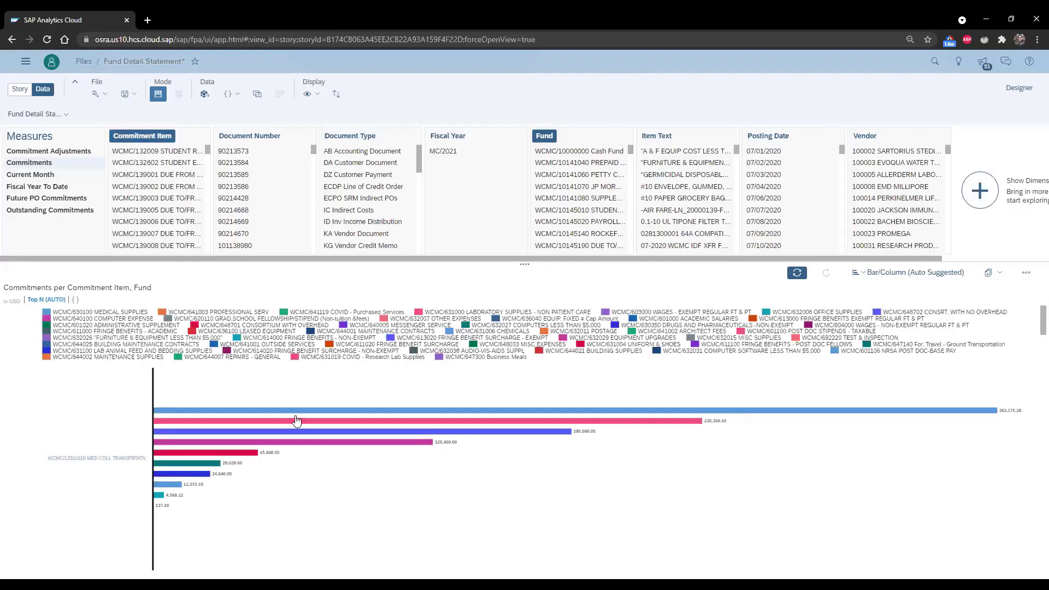
Switch the visualization to a table, include all measures, and collapse the Outstanding Commitments column
click(904, 276)
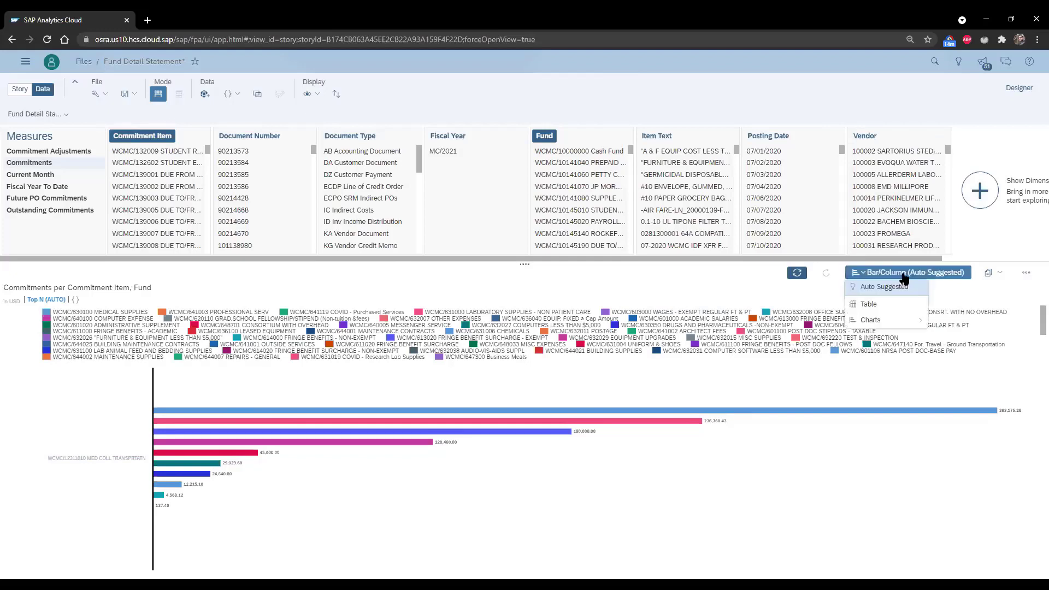
click(886, 311)
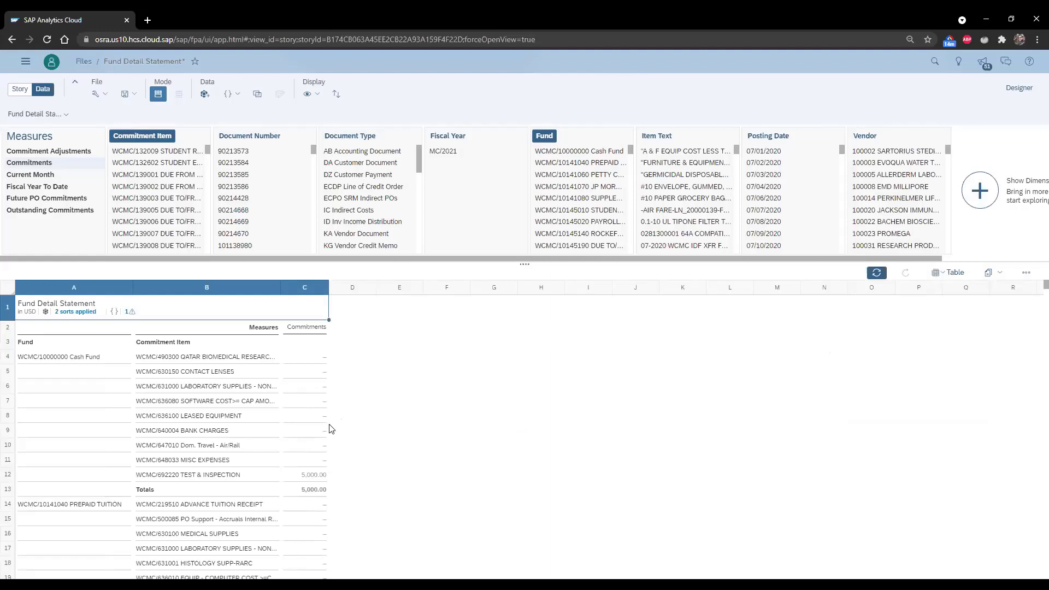
scroll(330, 428, down, 5)
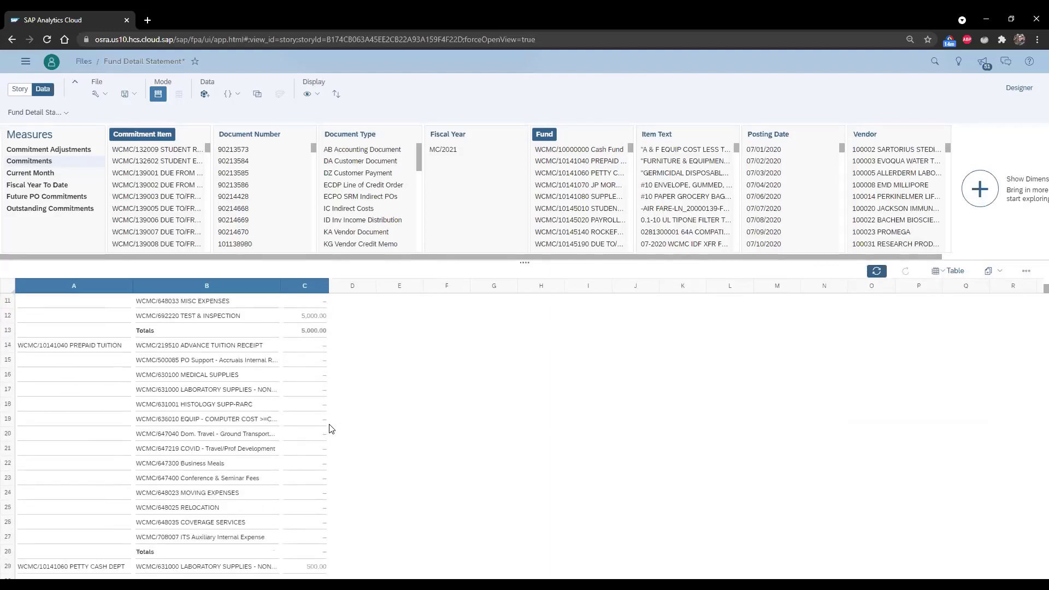
scroll(330, 428, up, 4)
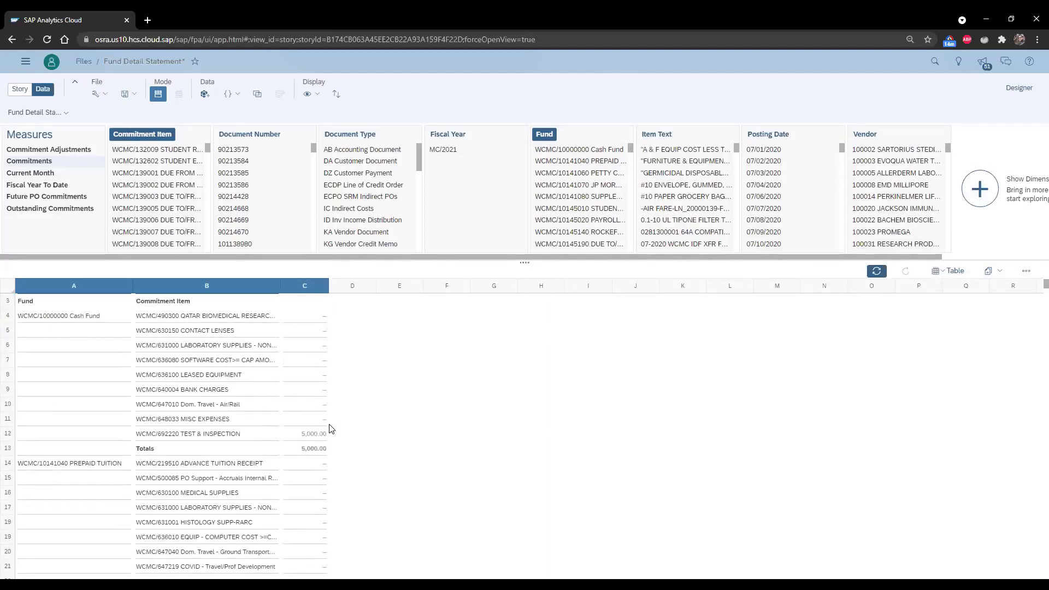
scroll(330, 429, up, 1)
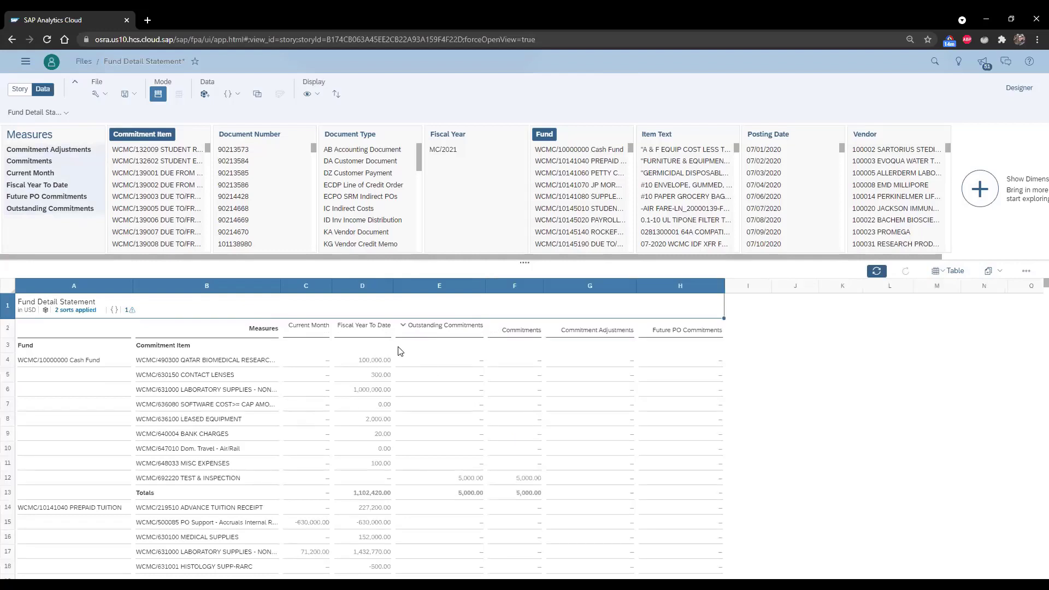
click(404, 326)
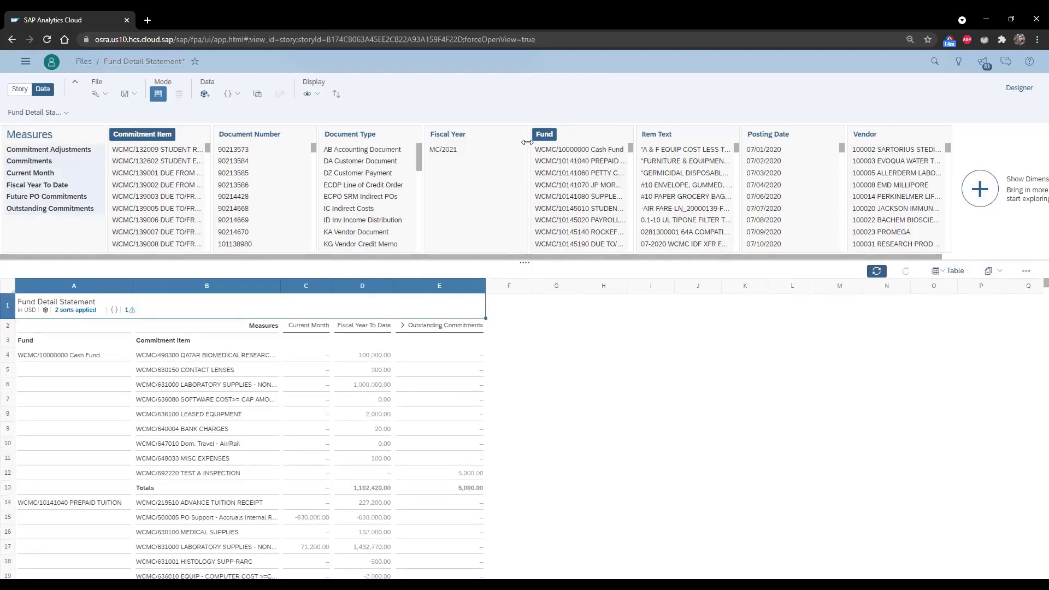
Try filtering the table to the Cash Fund, and remove the Fund and Commitment Item dimensions from it
click(582, 151)
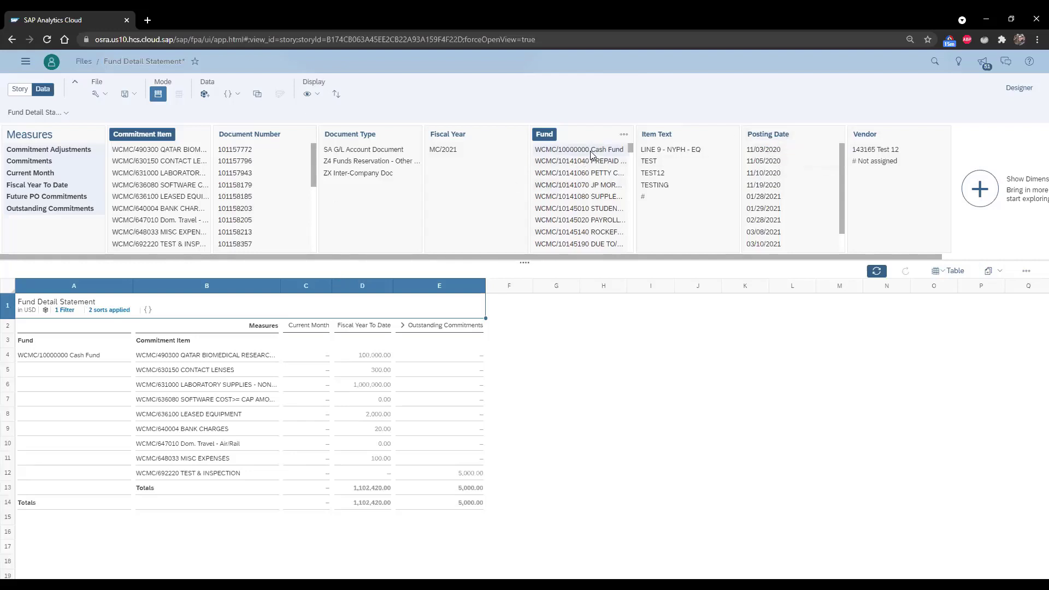
click(554, 150)
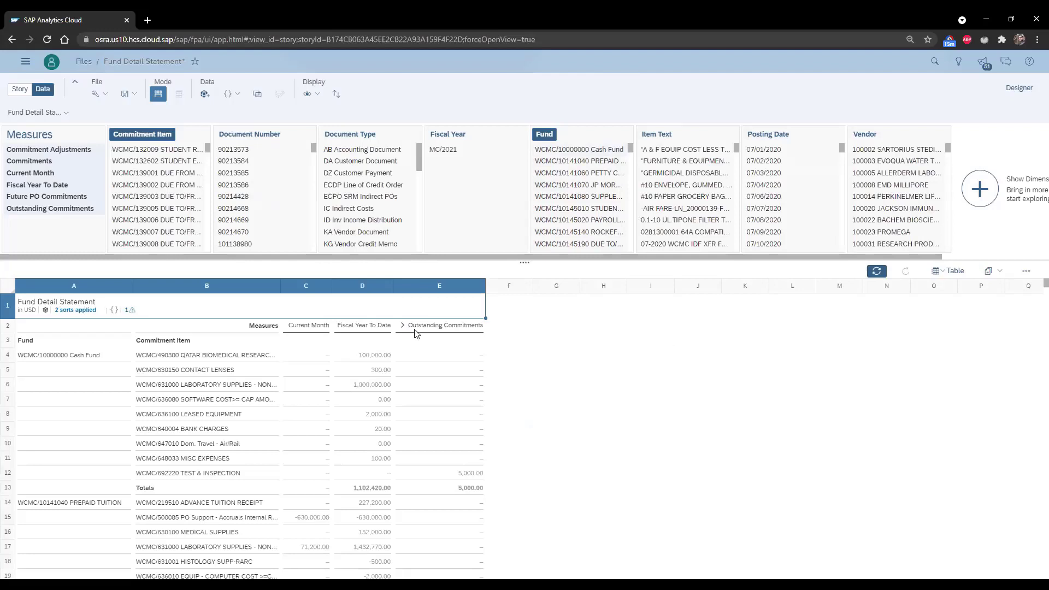
click(544, 134)
click(166, 135)
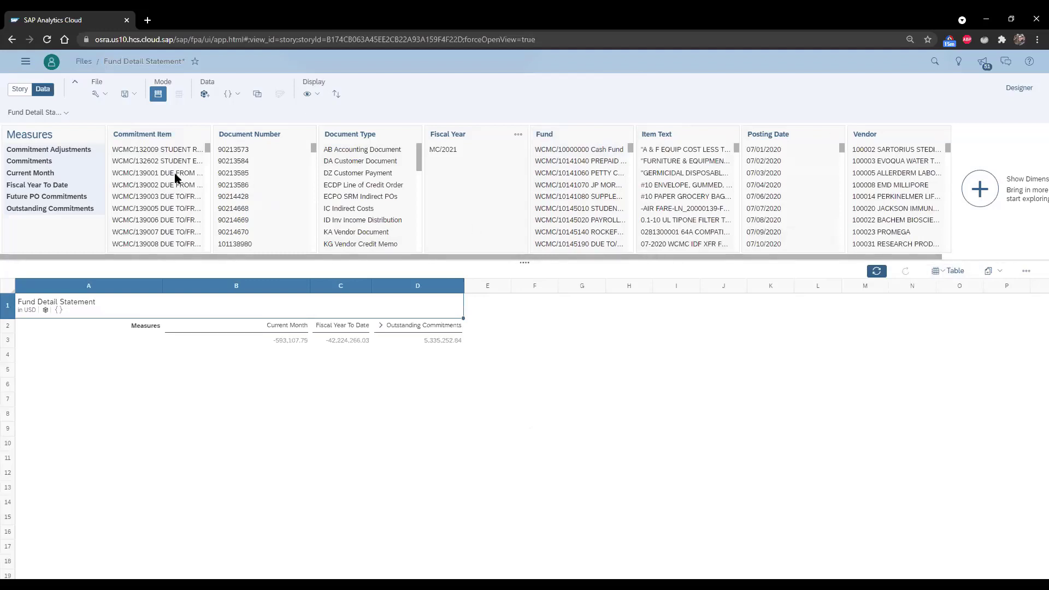
Return to the story view and create a new story from the WCM Reporting template, leaving the current one without saving
click(17, 93)
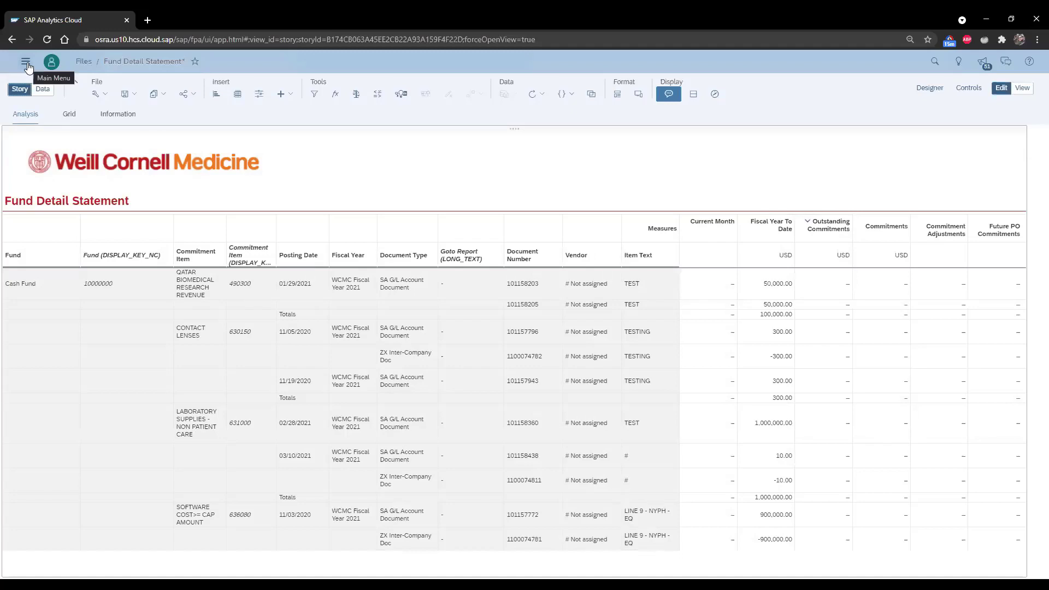
click(26, 61)
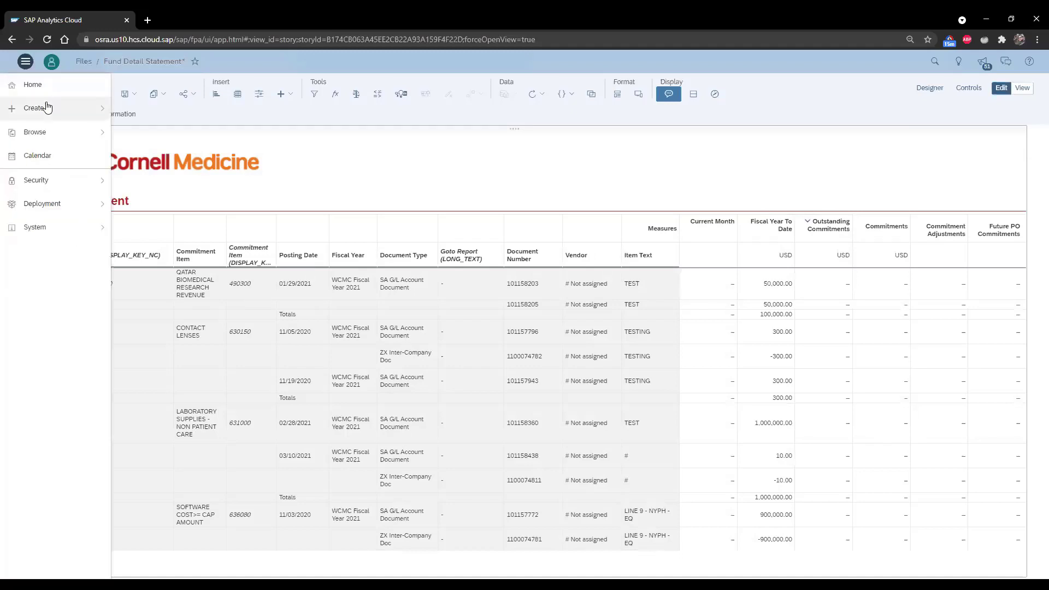
click(47, 106)
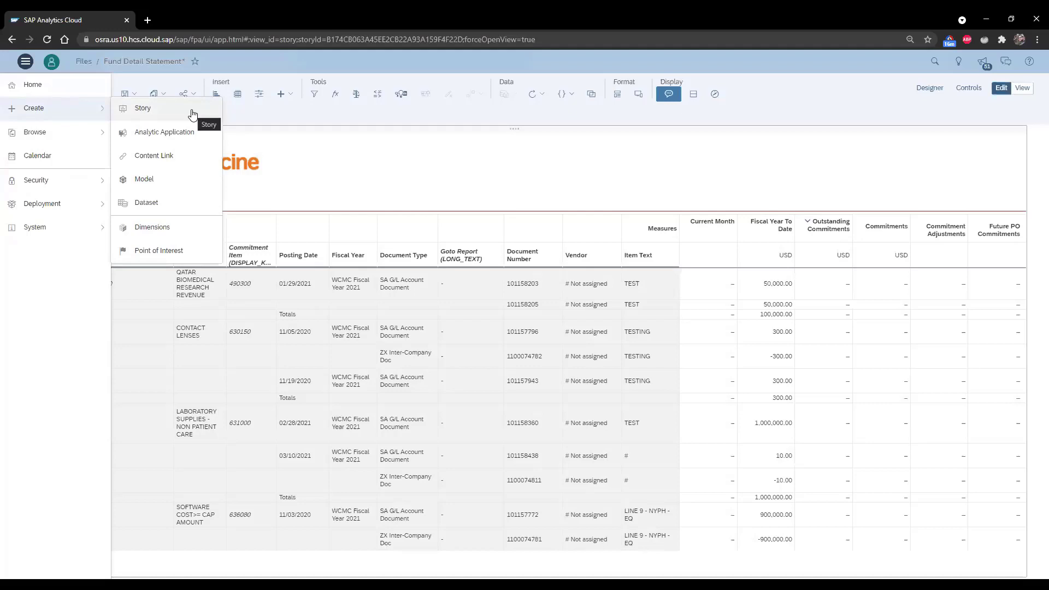
click(192, 112)
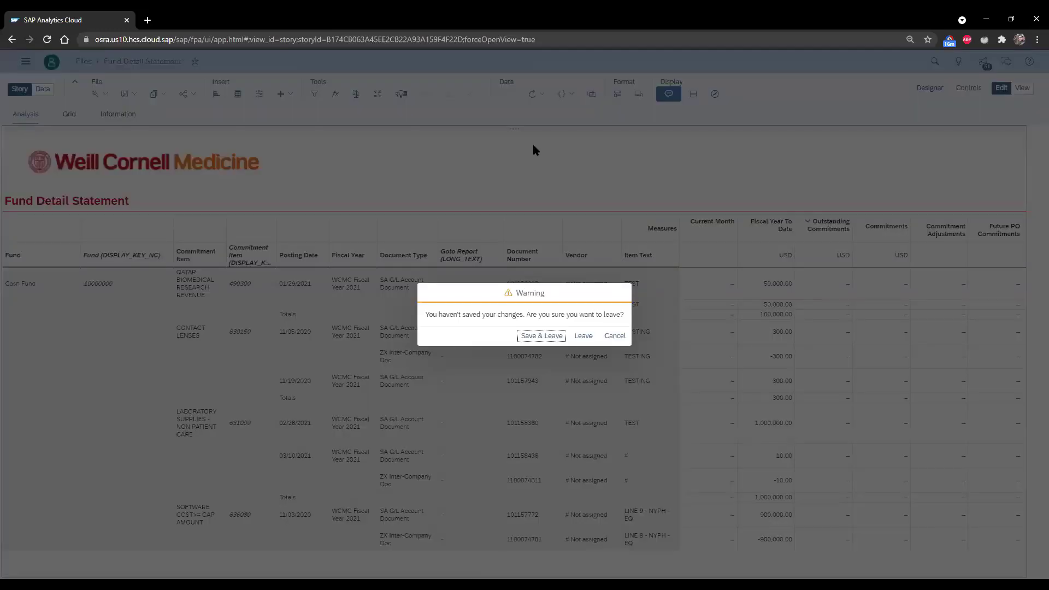
click(584, 335)
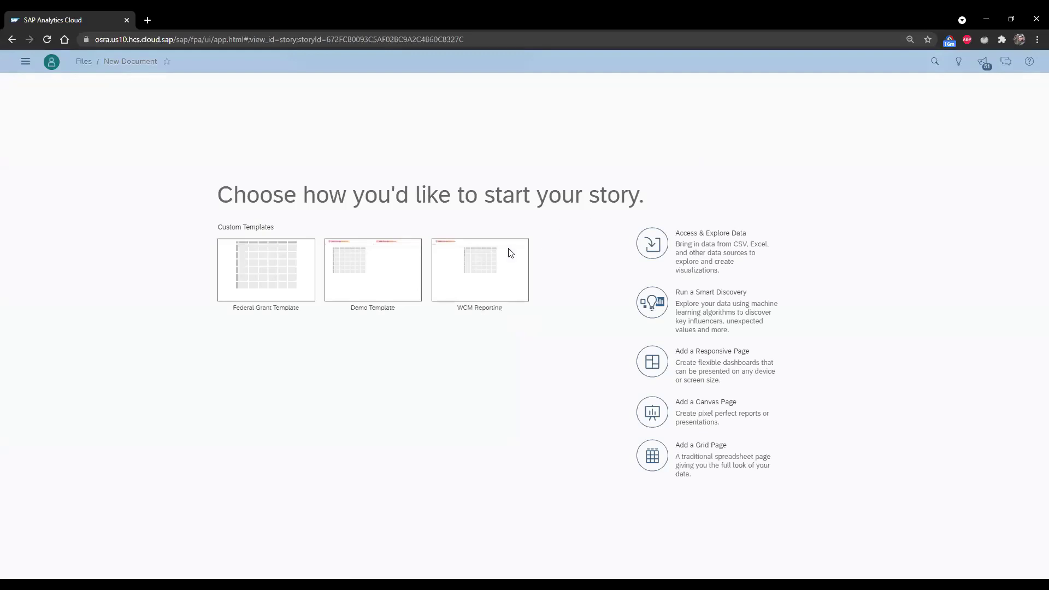
click(485, 267)
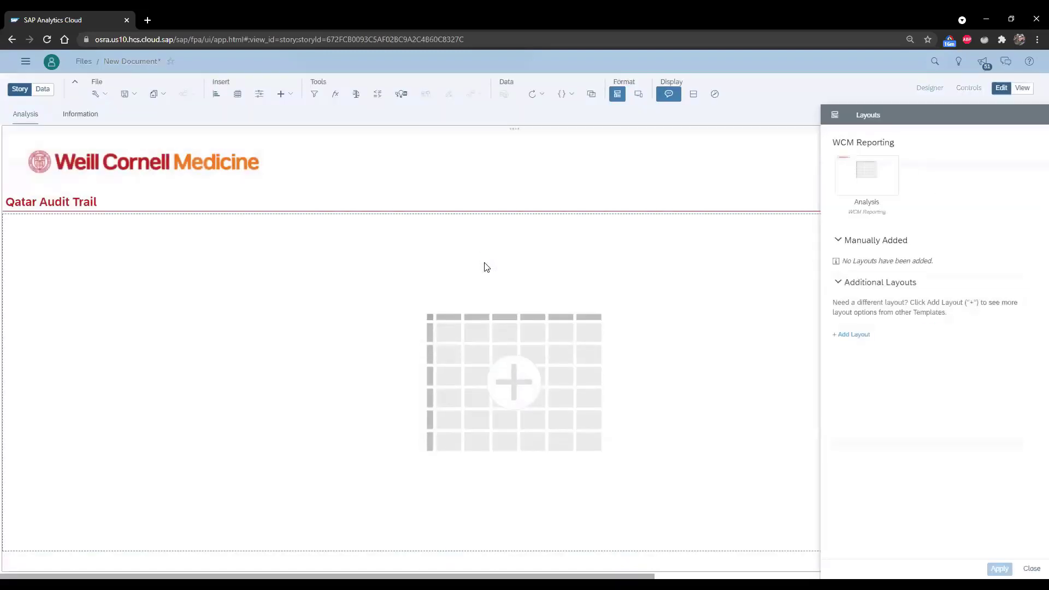
Replace the page title Qatar Audit Trail with "Test Demo"
click(96, 203)
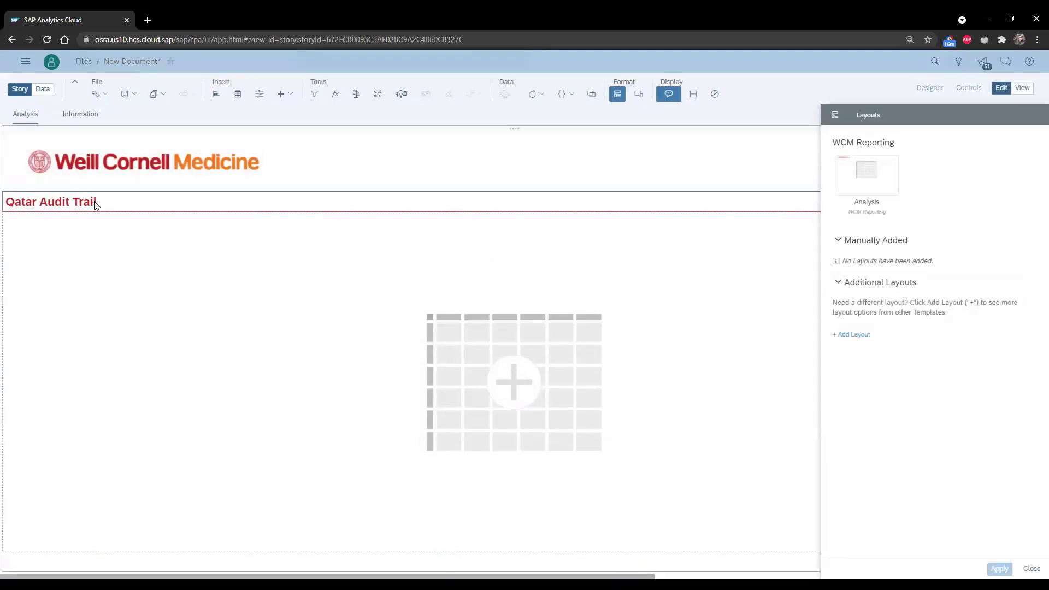
double_click(94, 201)
text(Test Demo)
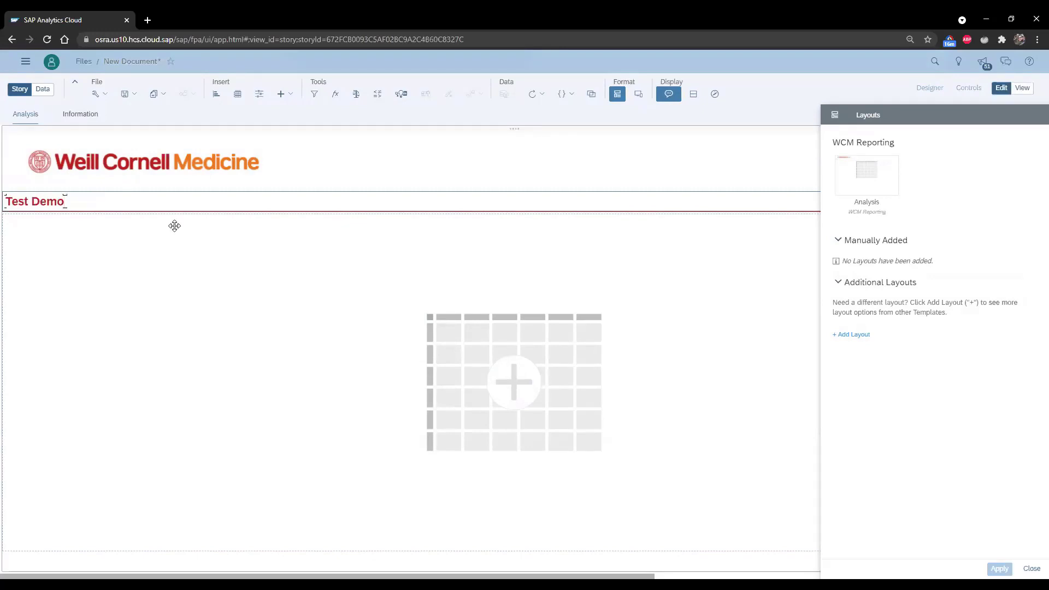
Link the placeholder table to the Fund Detail Statement model in Non-Prod - Enterprise Services / Finance / Funds Management / Funds Management - Models
click(513, 377)
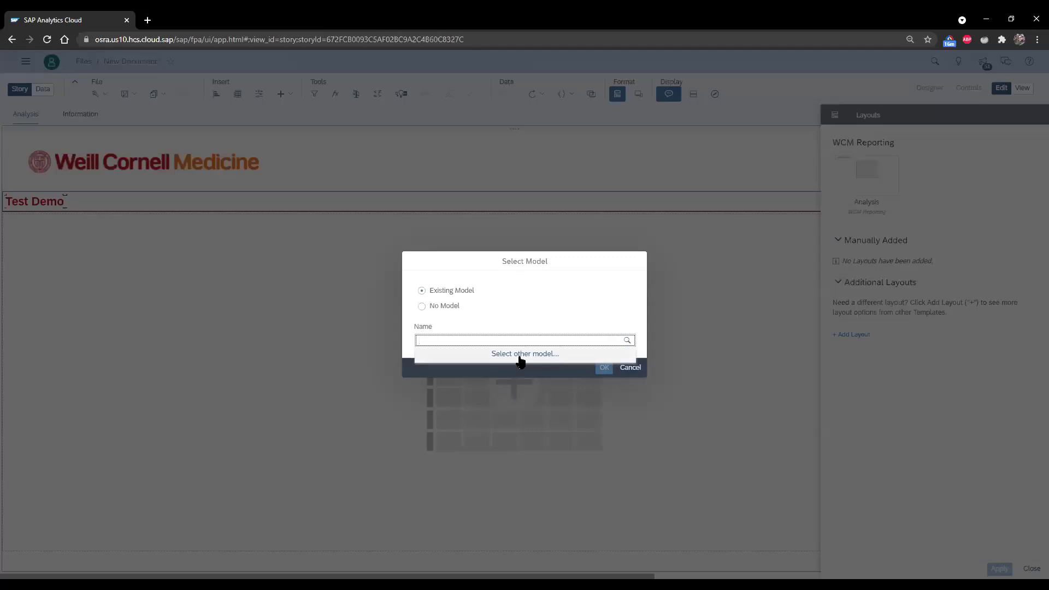
click(519, 356)
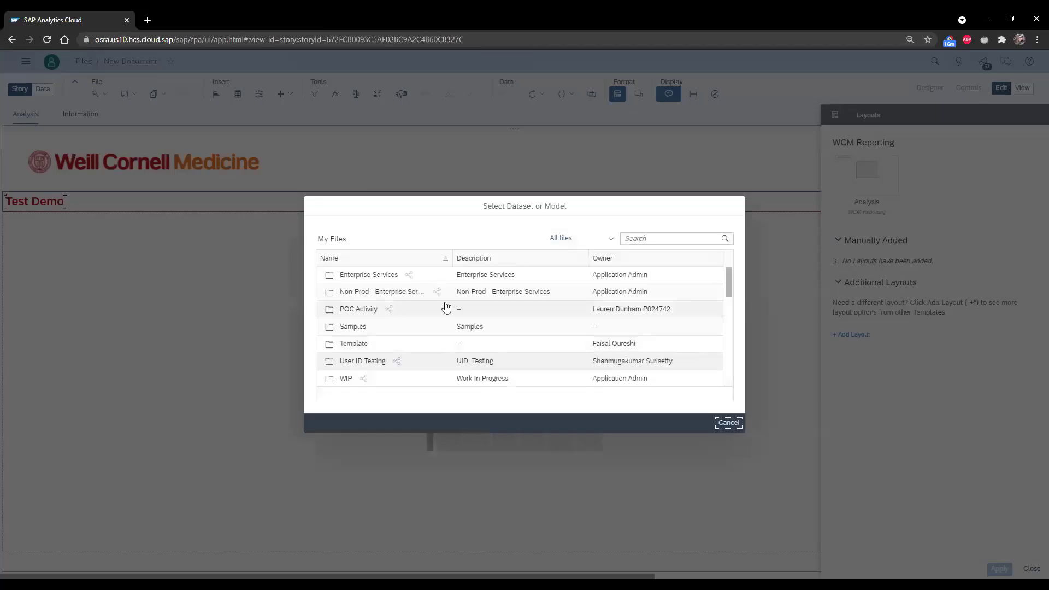
click(420, 343)
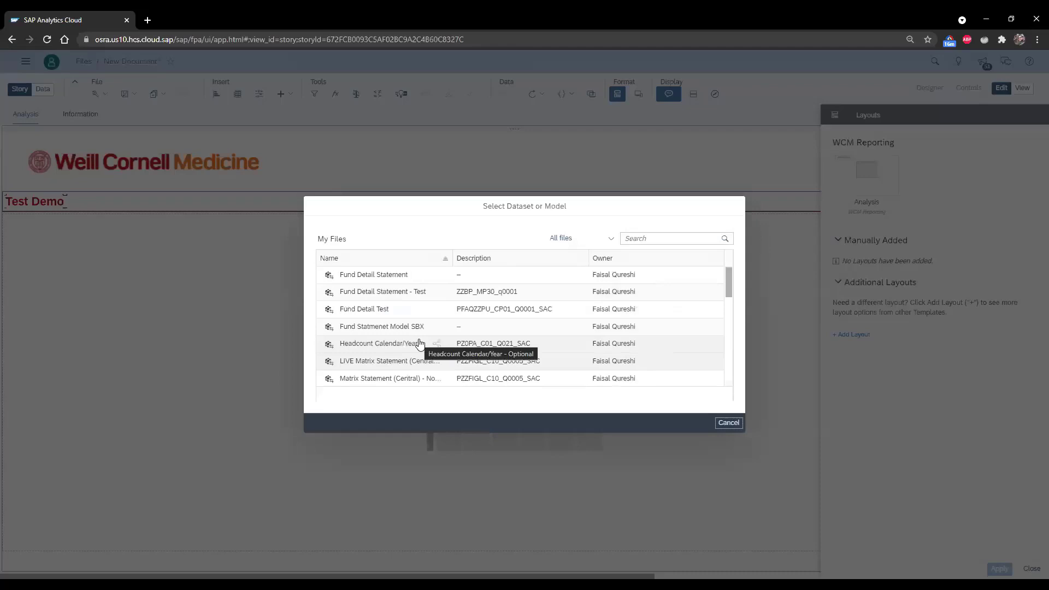
click(364, 296)
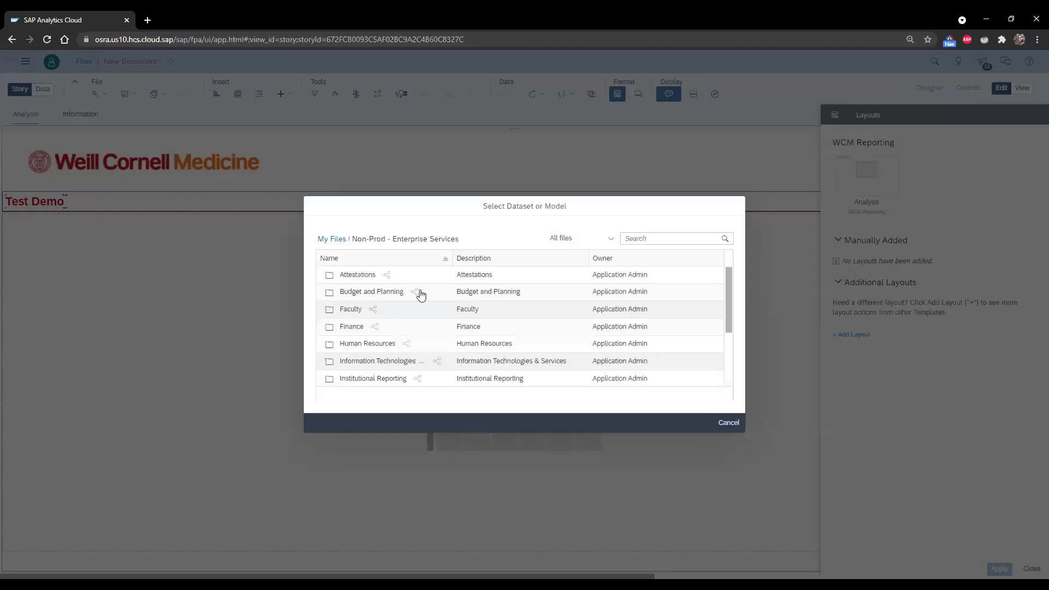
click(352, 328)
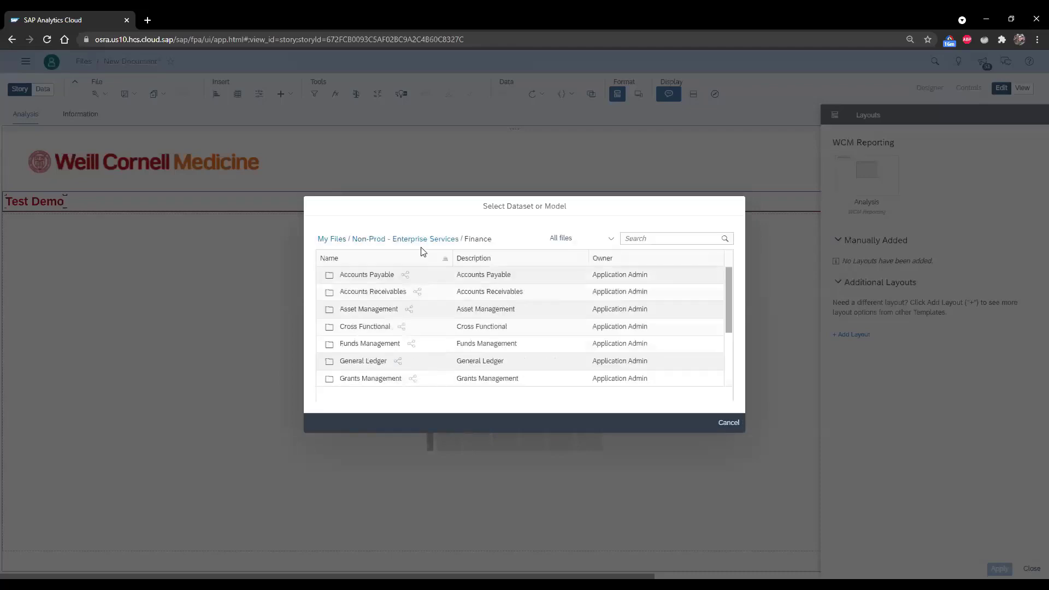
click(364, 345)
click(379, 273)
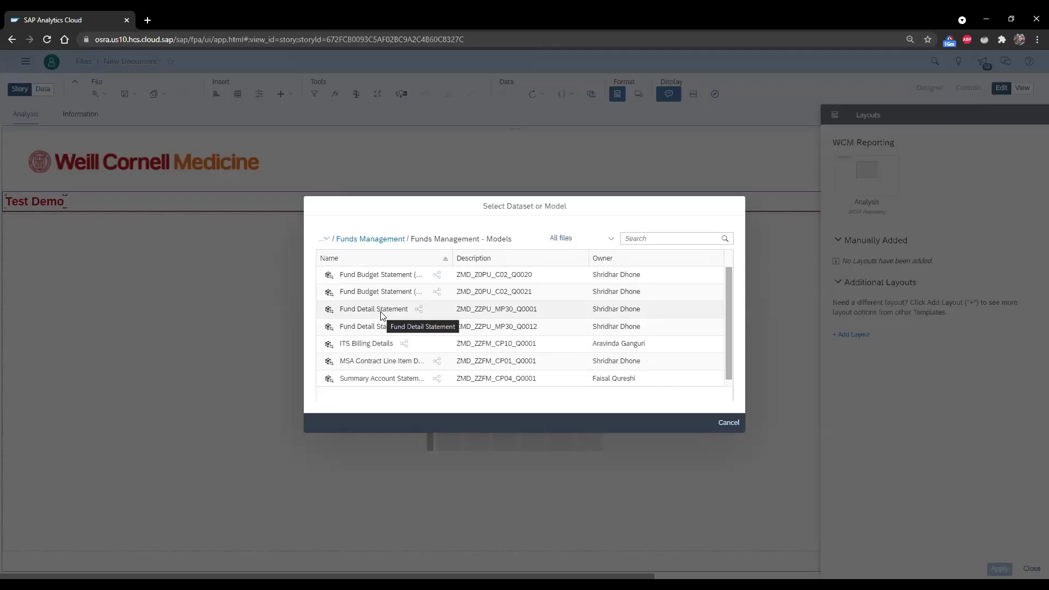
click(381, 315)
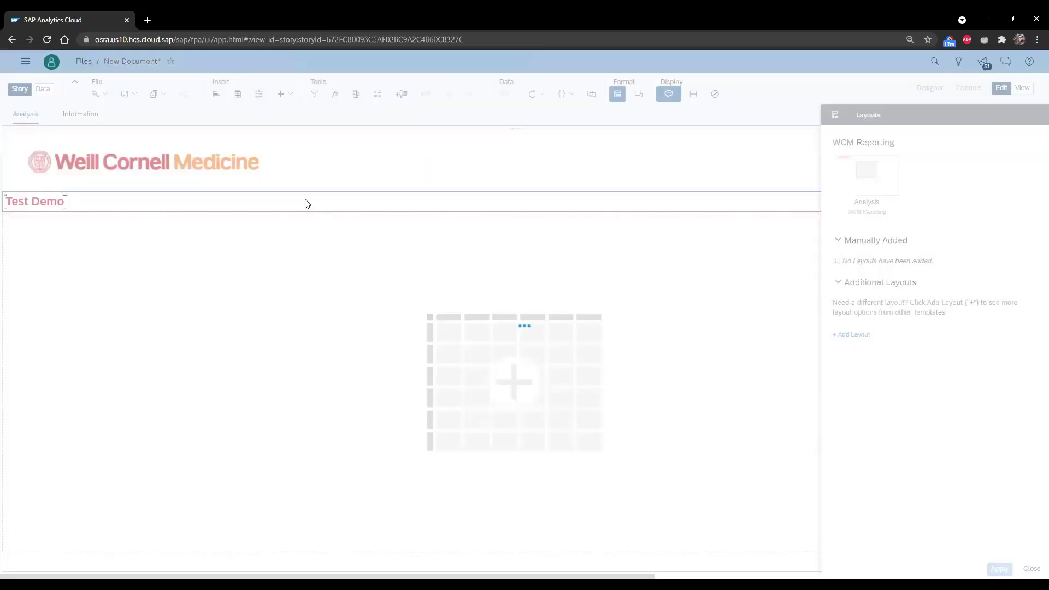